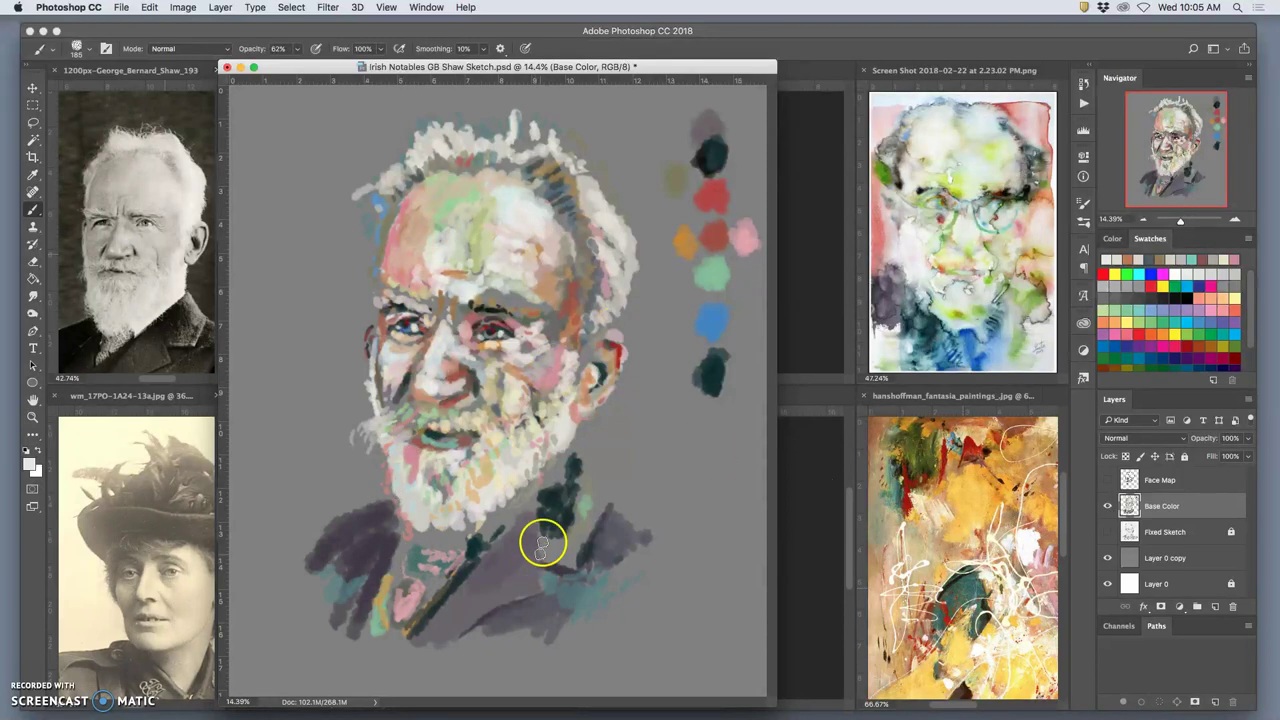
Preview the portrait on white by hiding the gray Layer 0 copy, and show that layer again
left_click(1107, 558)
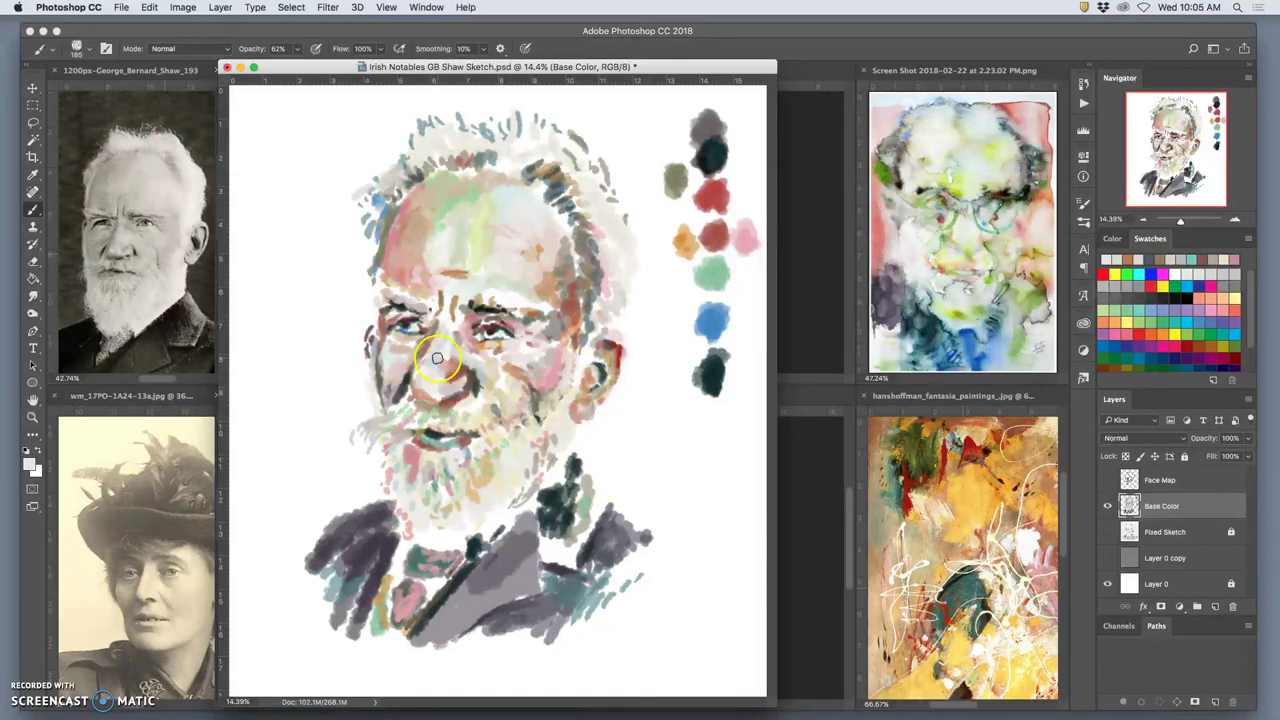
left_click(1107, 558)
left_click(1107, 535)
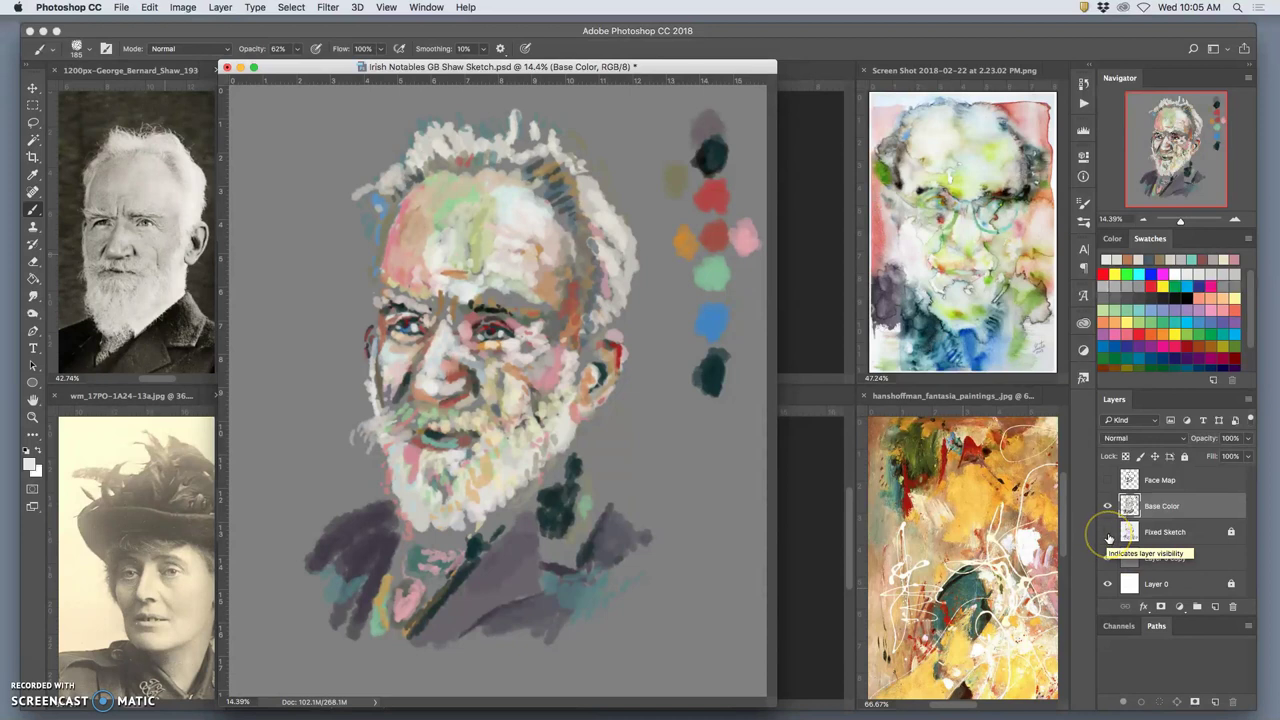
Sample the dark purple of the jacket and brush it over the dark patch behind the collar on Base Color
left_click(512, 553, "alt")
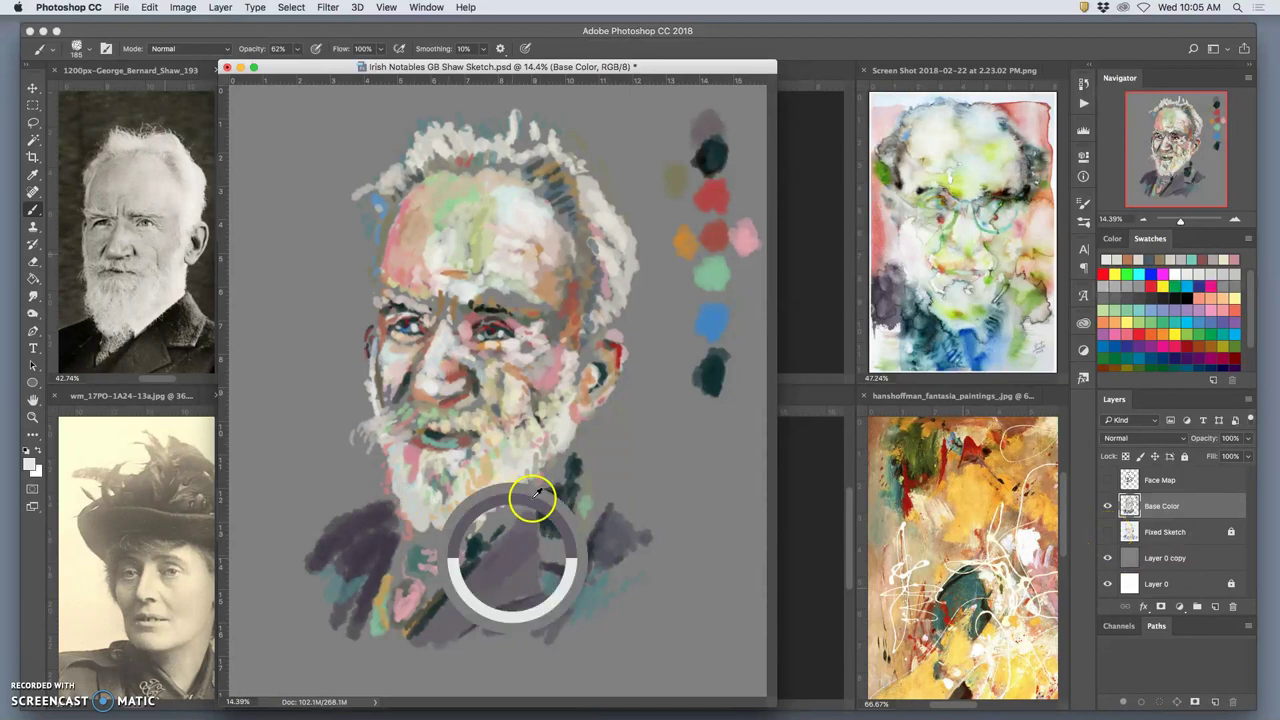
left_click(383, 538, "alt")
left_click_drag(556, 496, 566, 490)
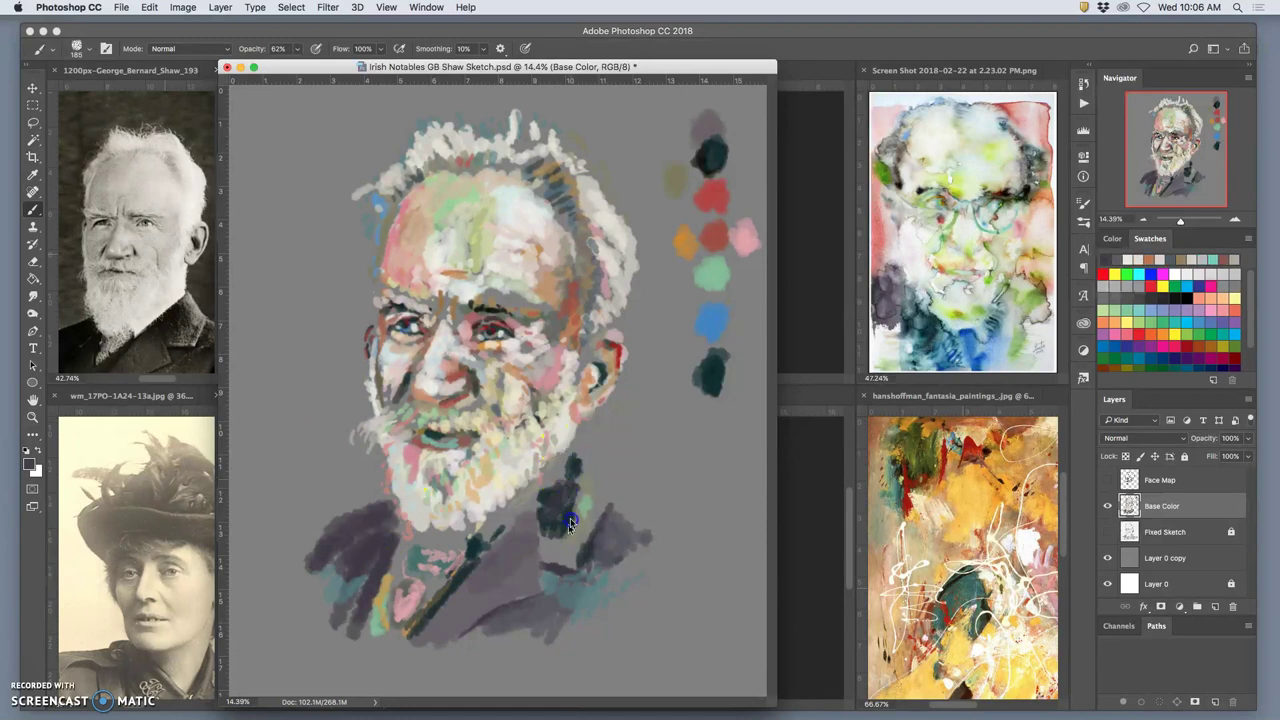
left_click_drag(569, 479, 567, 491)
Quit Spotify and iTunes, and force-quit the unresponsive PowerPoint
mouse_move(752, 712)
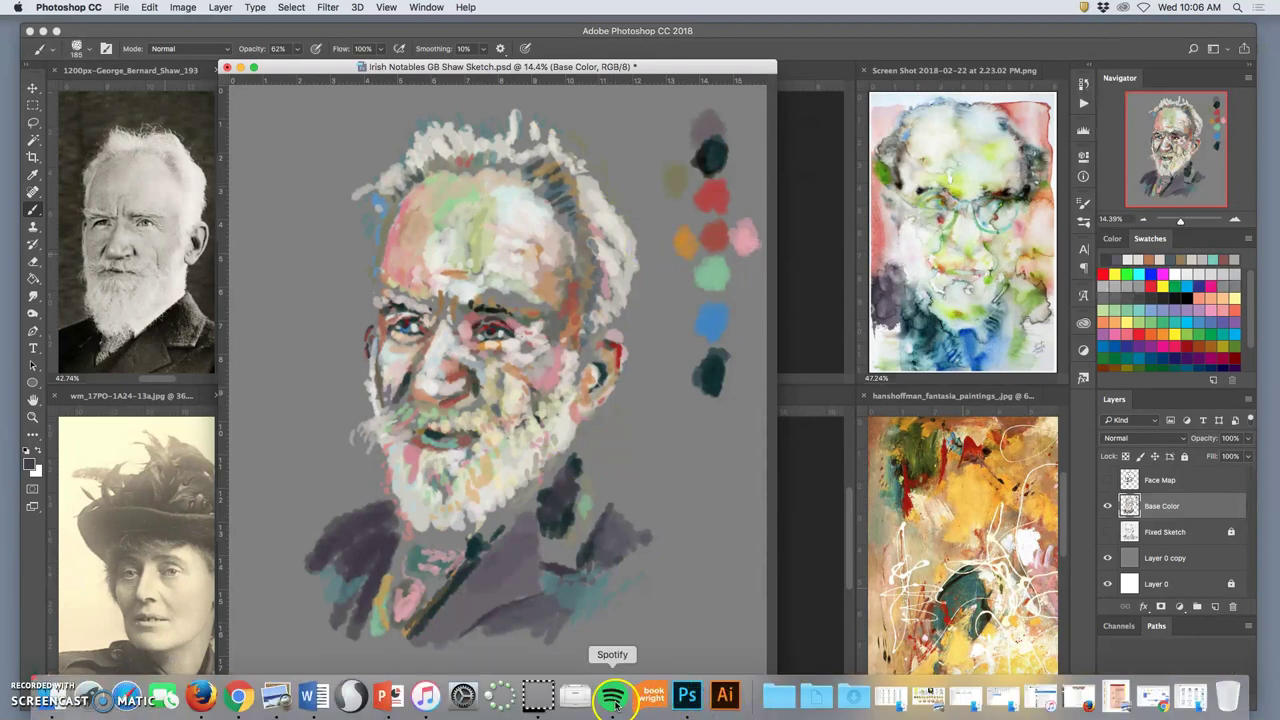
right_click(613, 697)
left_click(618, 651)
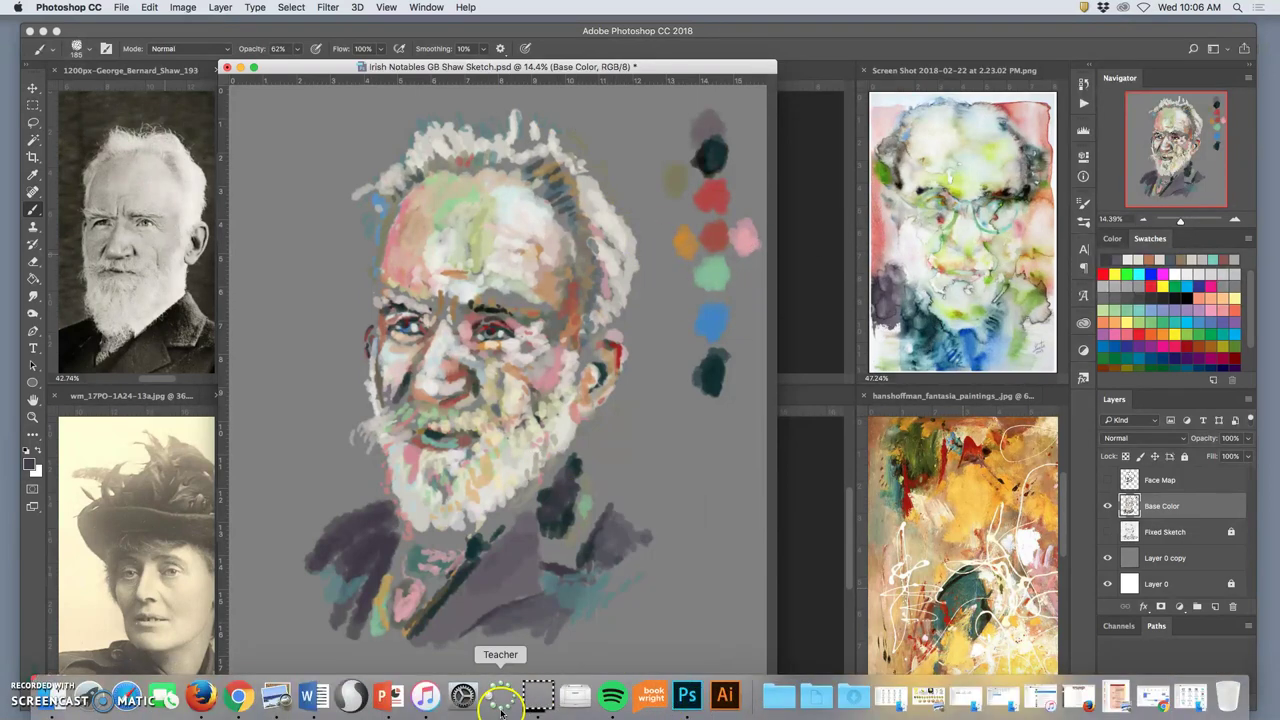
right_click(424, 697)
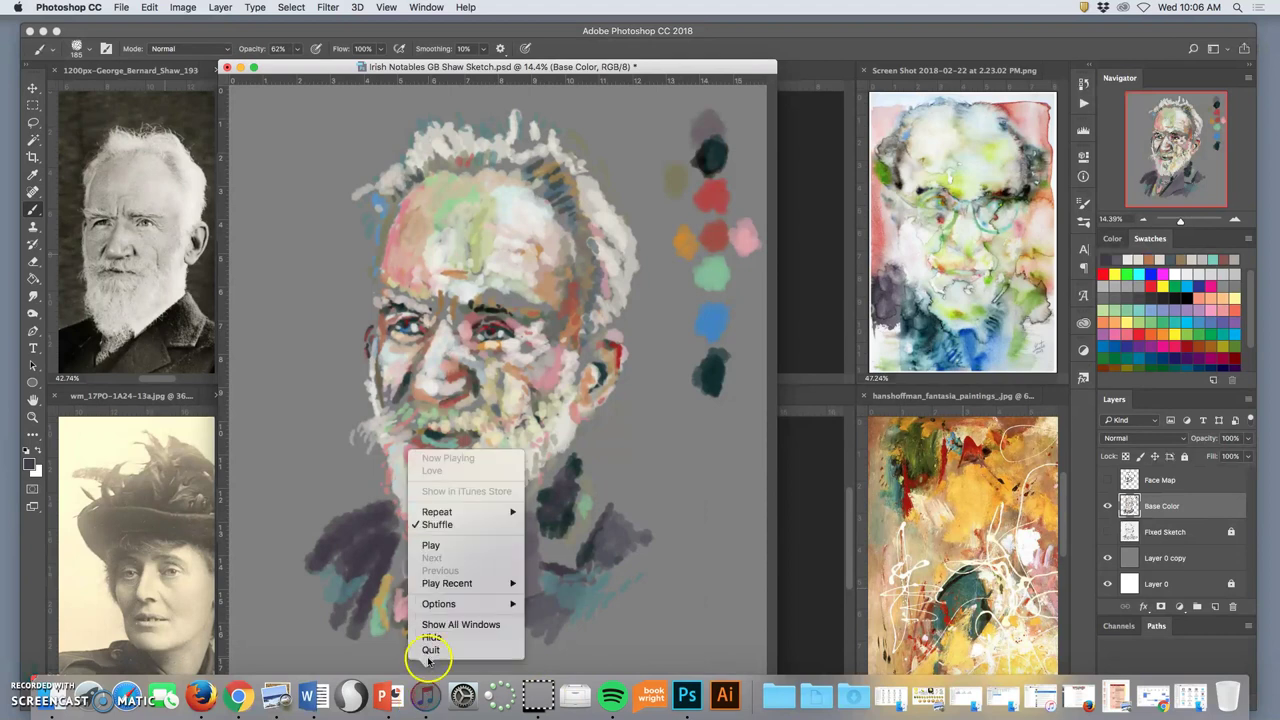
left_click(424, 647)
right_click(395, 697)
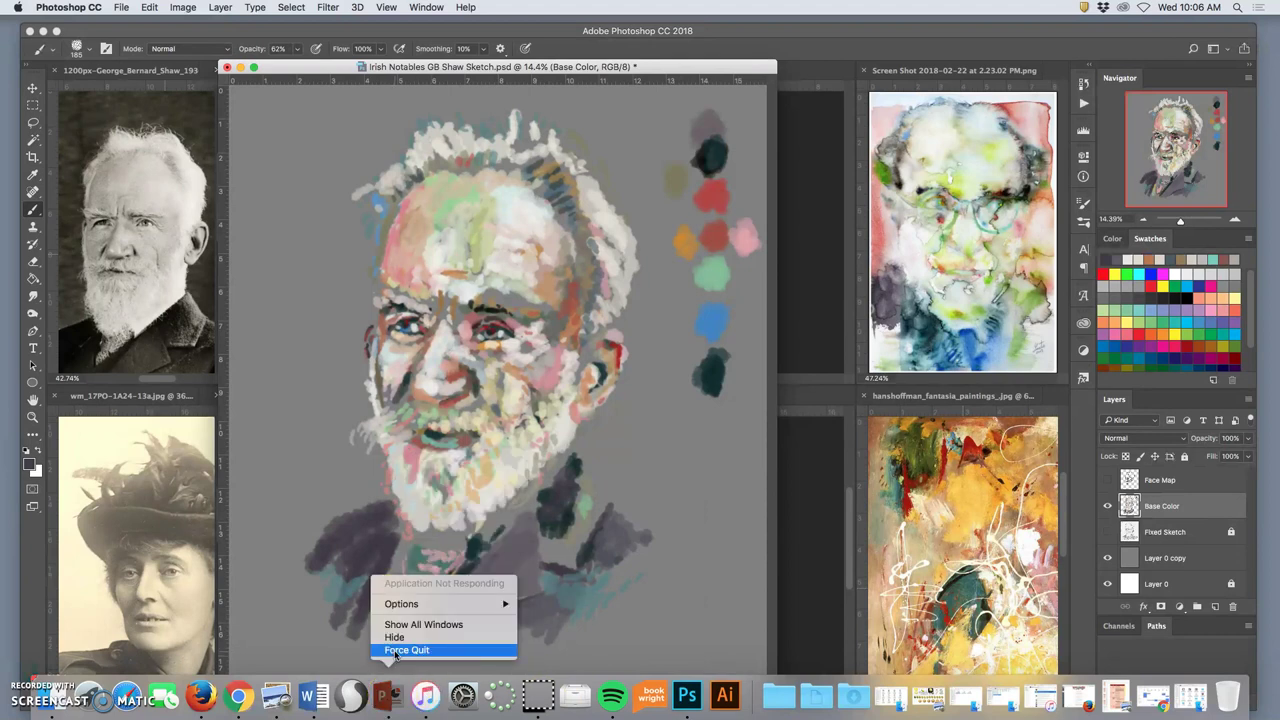
left_click(395, 651)
Quit Word, Preview and Firefox
right_click(313, 697)
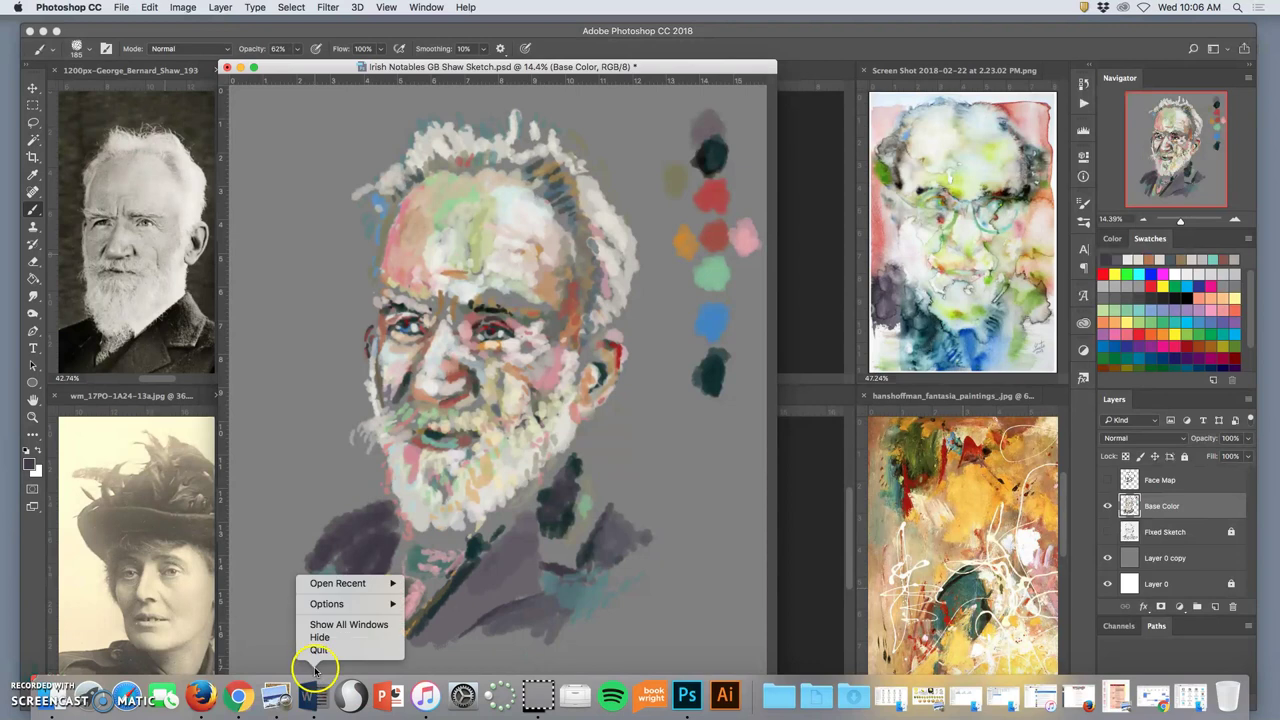
left_click(317, 651)
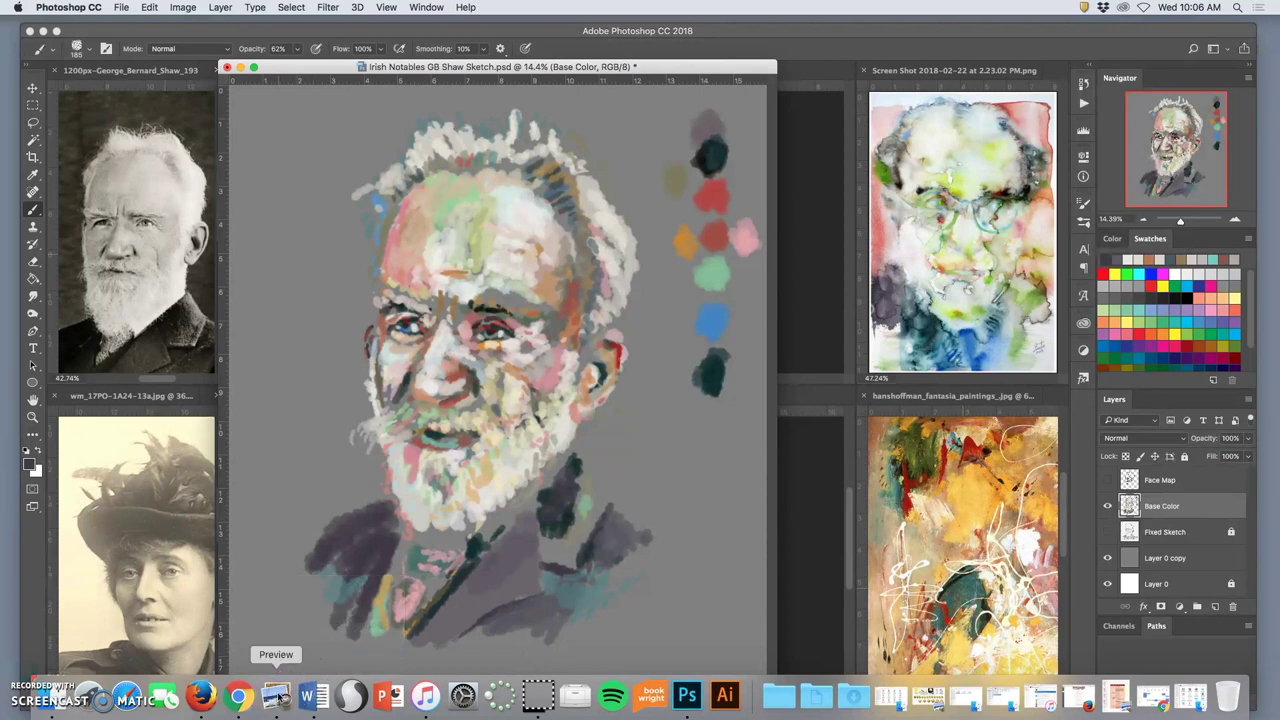
right_click(280, 697)
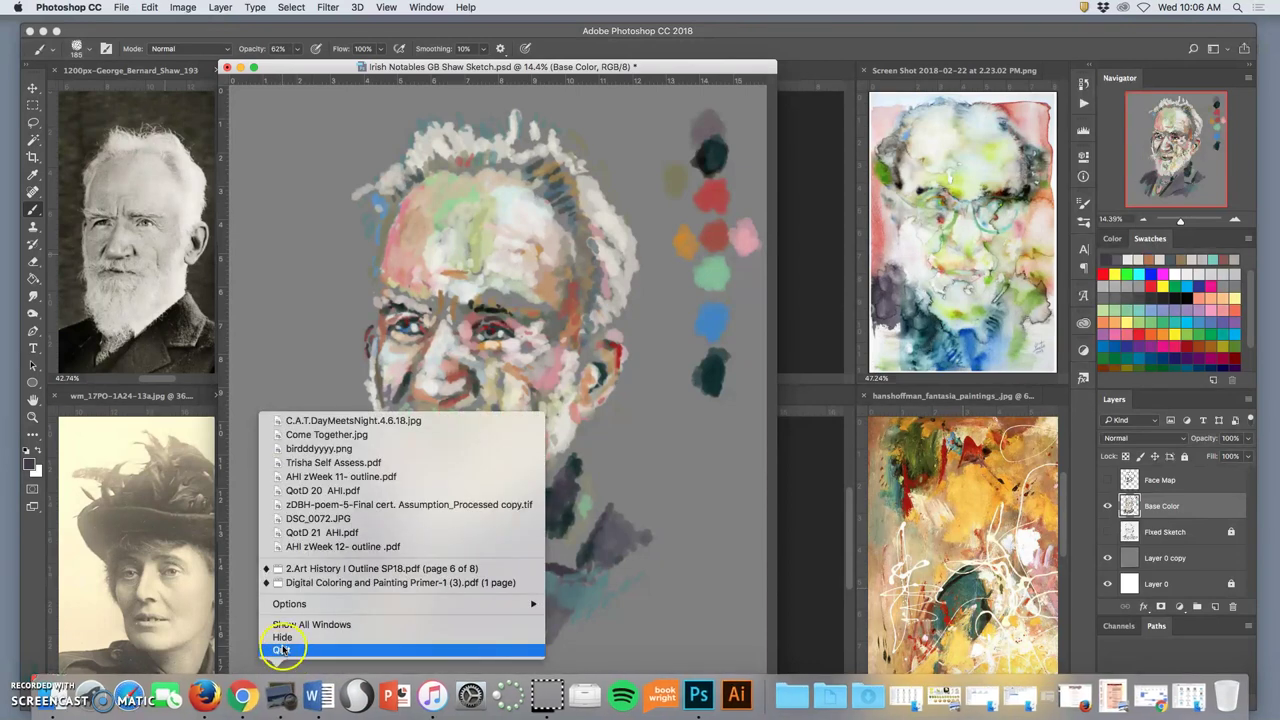
left_click(281, 649)
right_click(213, 697)
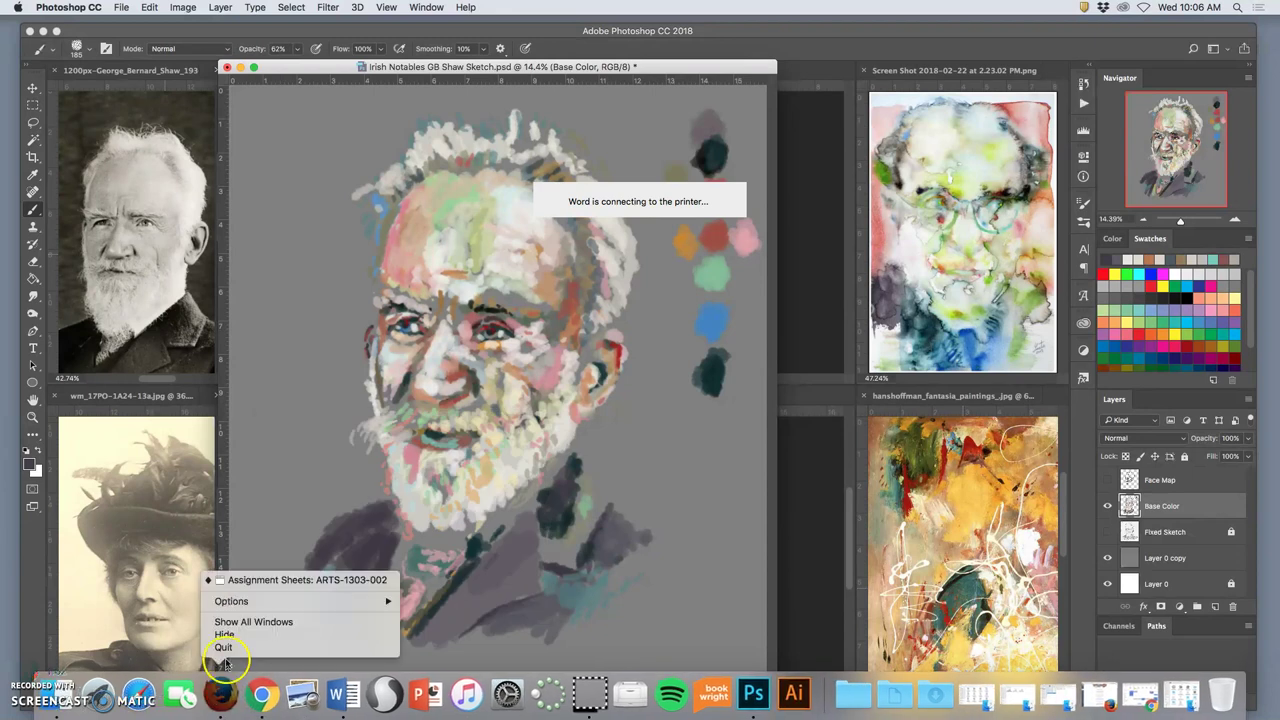
left_click(223, 647)
Reposition the floating portrait window, sample a pale pink from the face, and brush around the eye, cheek and nose
left_click(659, 67)
left_click_drag(660, 66, 714, 55)
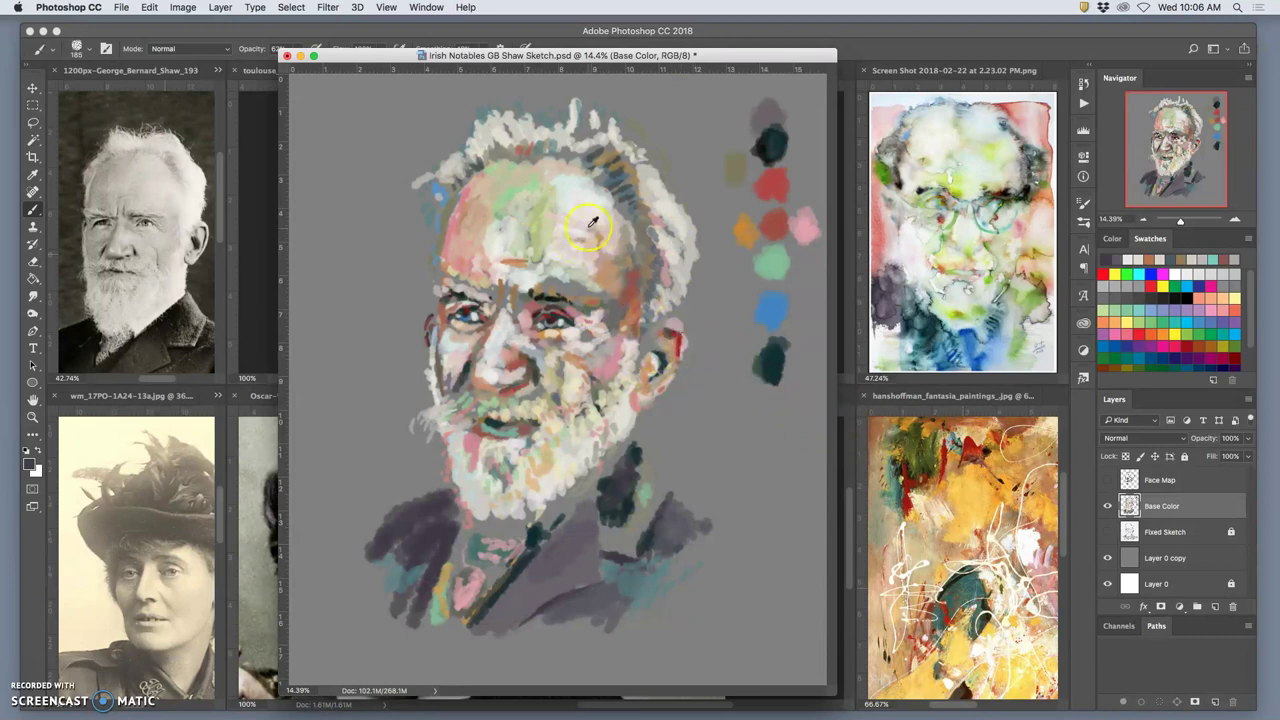
left_click(564, 293, "alt")
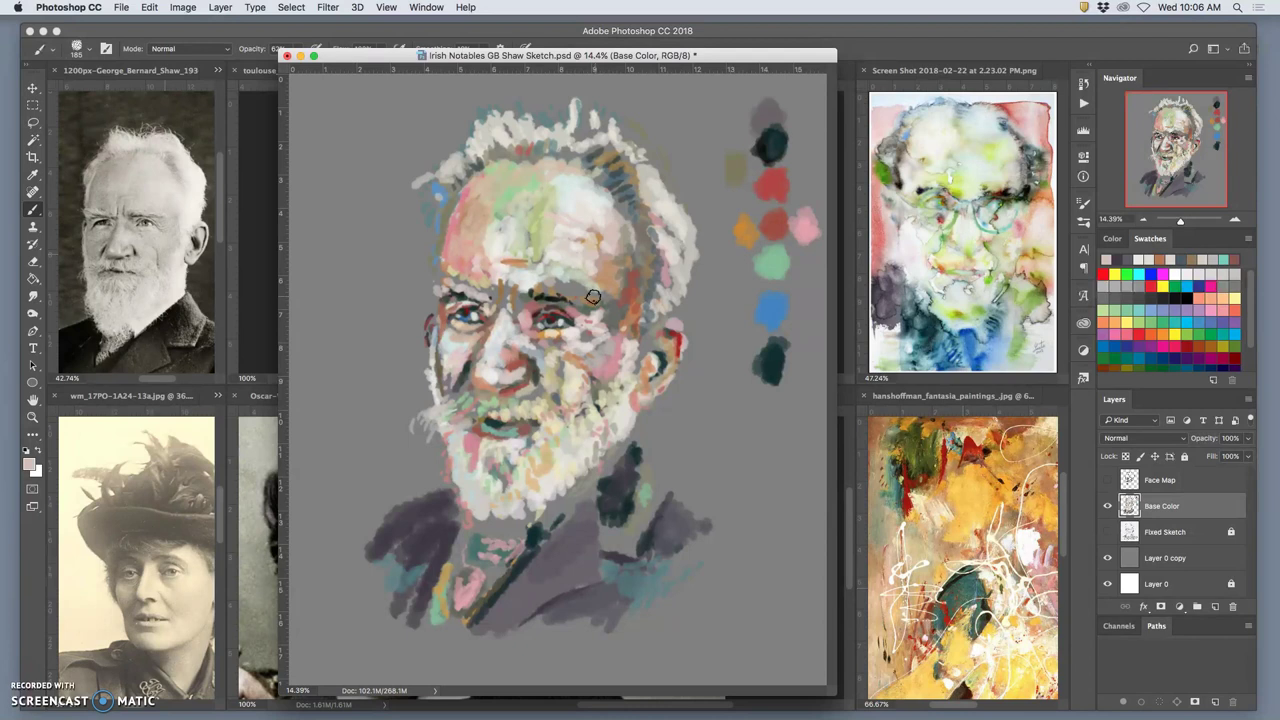
left_click_drag(580, 293, 558, 287)
left_click_drag(604, 366, 605, 329)
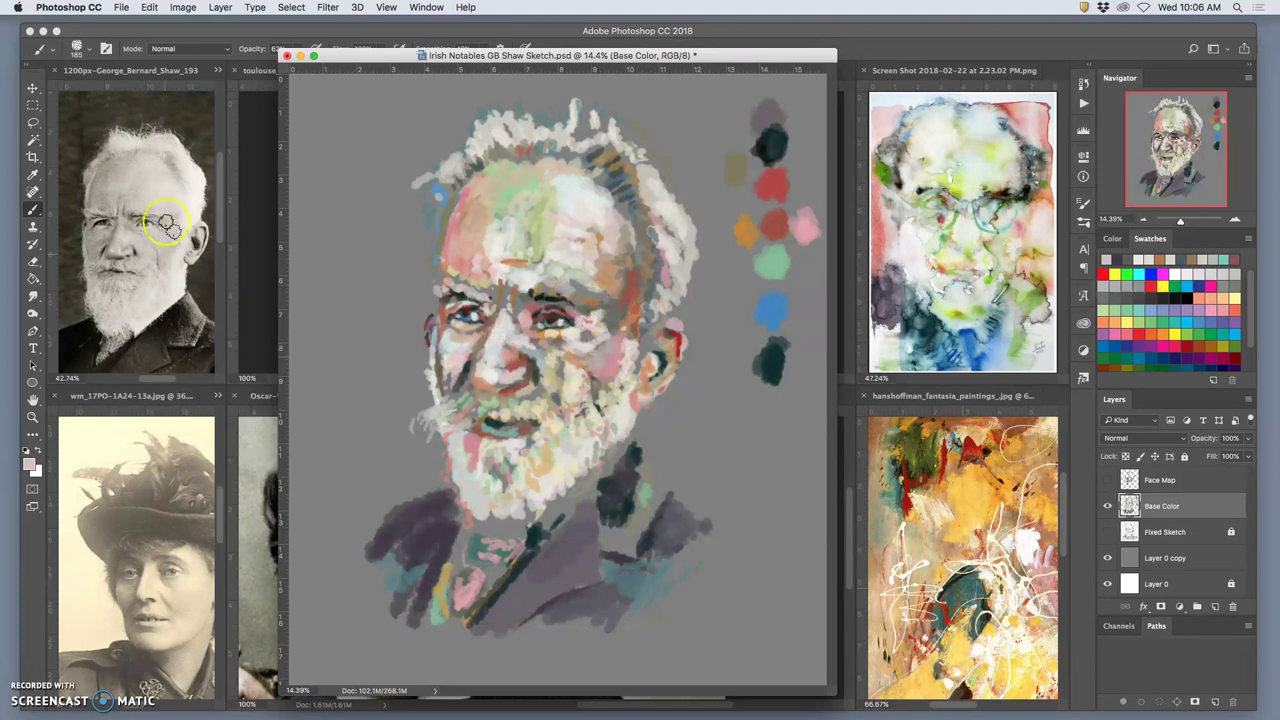
mouse_move(538, 295)
left_mouse_down()
mouse_move(605, 273)
mouse_move(631, 301)
mouse_move(611, 324)
mouse_move(625, 314)
mouse_move(628, 366)
left_mouse_up()
left_click(625, 370)
left_click_drag(543, 380, 529, 378)
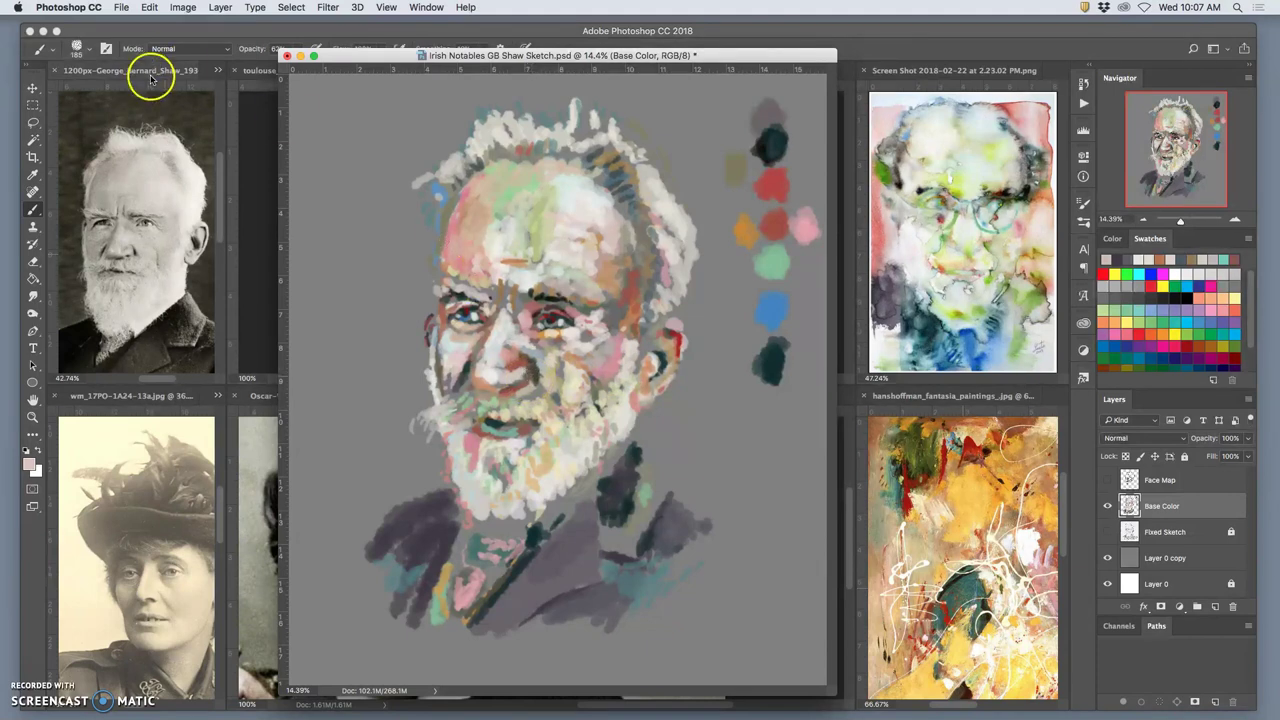
Save Irish Notables GB Shaw Sketch.psd and close it once saving is done
left_click(124, 8)
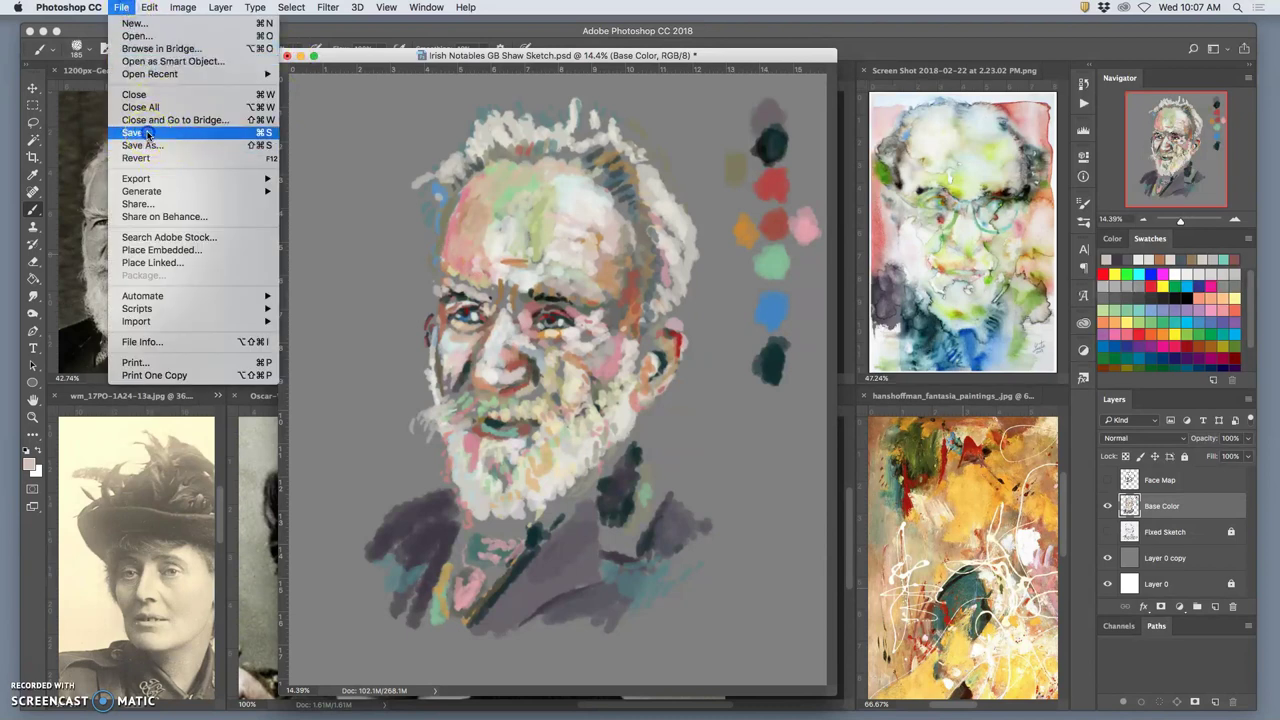
left_click(322, 212)
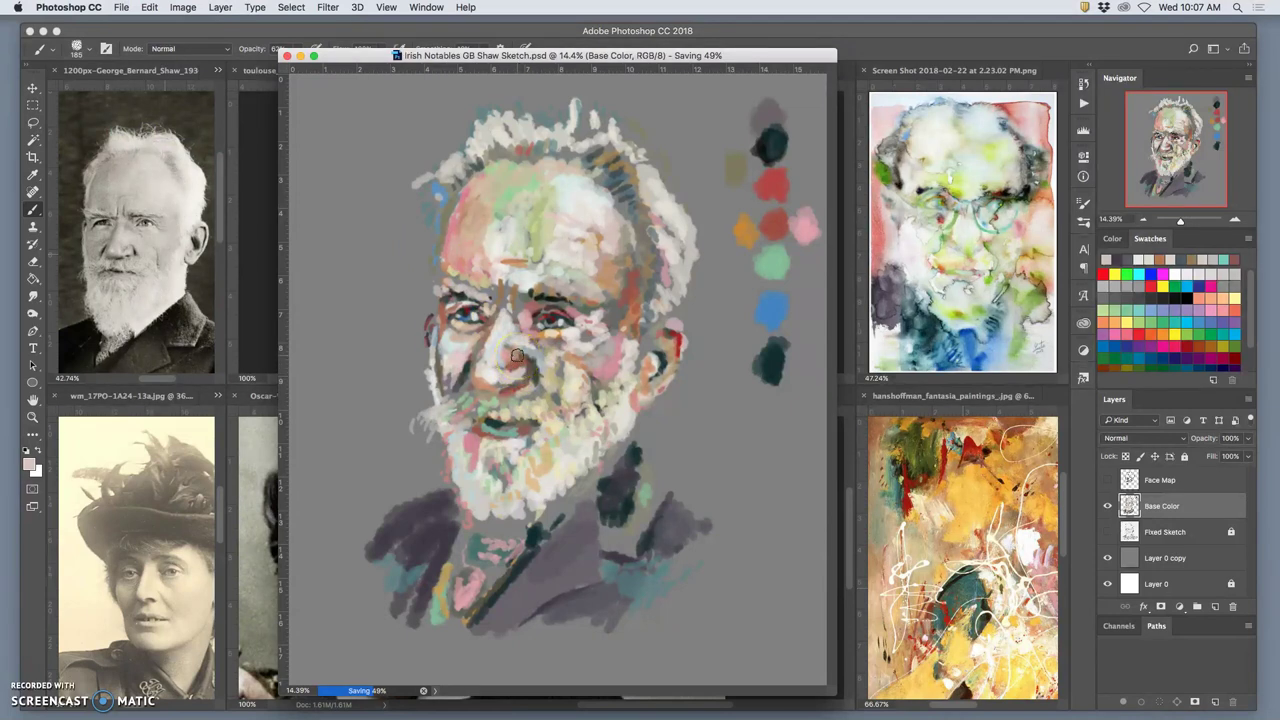
mouse_move(517, 355)
left_mouse_down()
mouse_move(560, 331)
mouse_move(574, 344)
left_mouse_up()
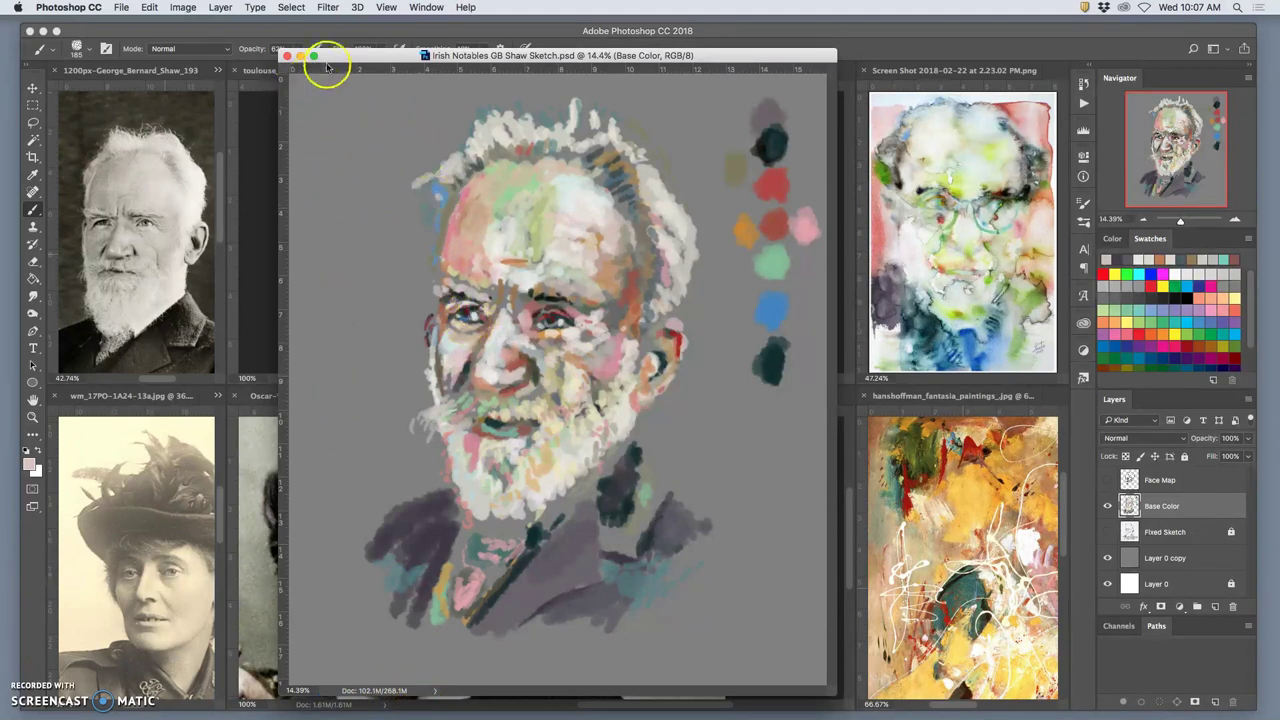
left_click(287, 56)
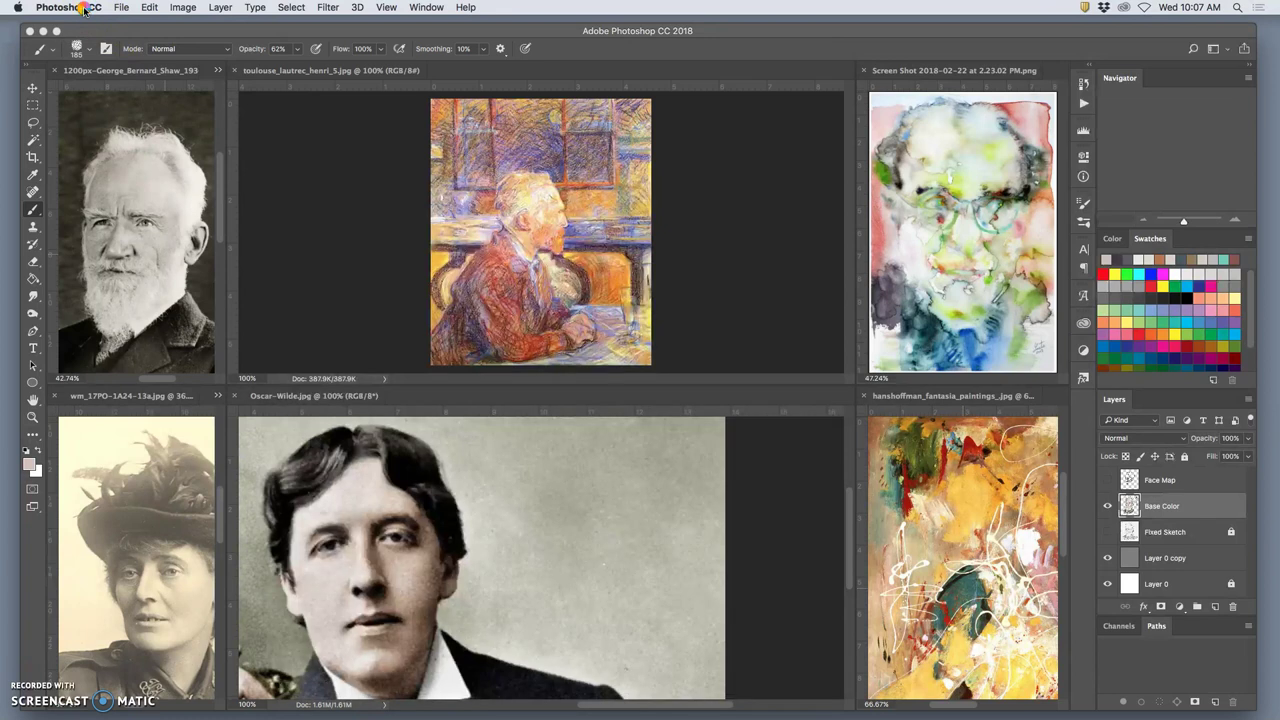
Quit Photoshop completely, discarding the changes to Untitled-1
left_click(70, 8)
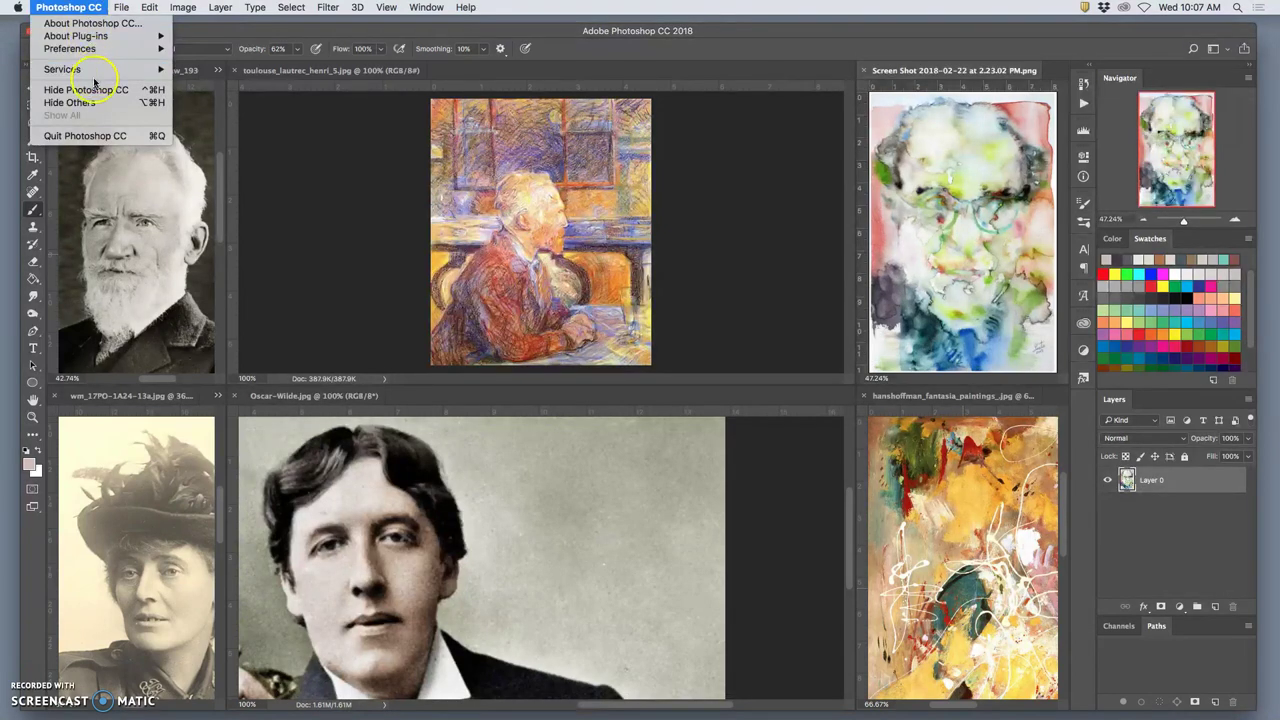
left_click(85, 136)
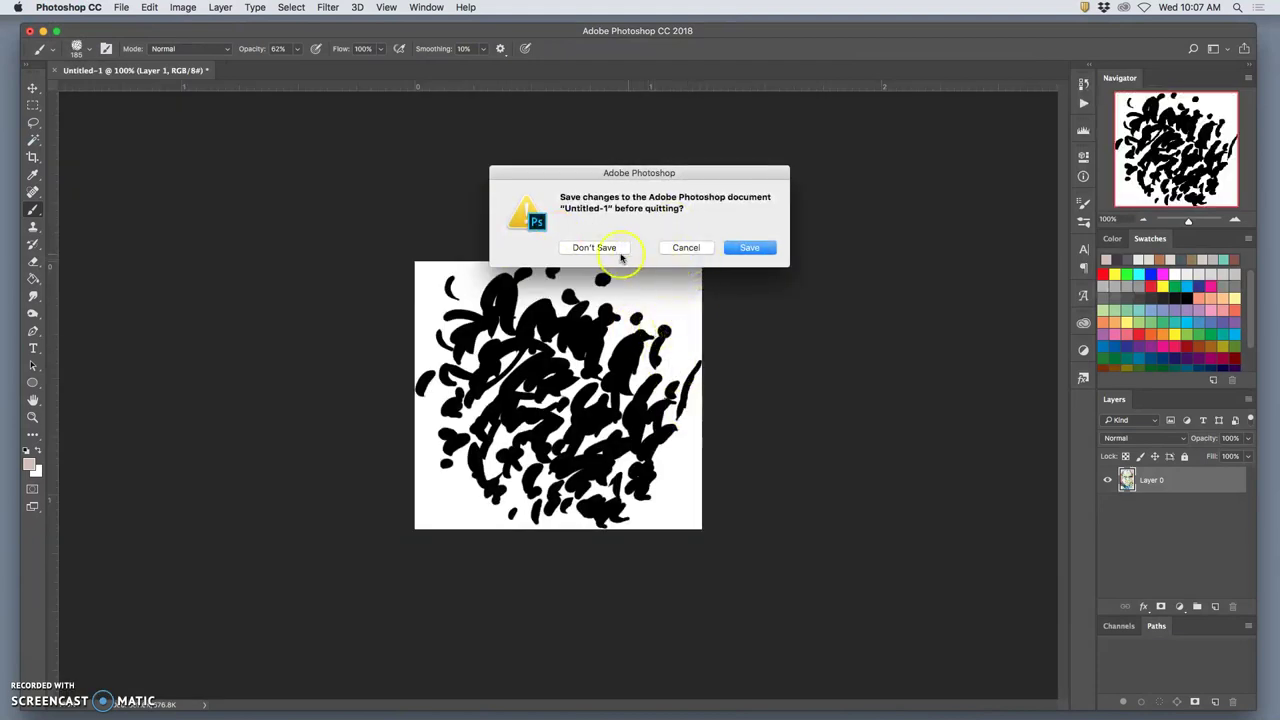
left_click(601, 251)
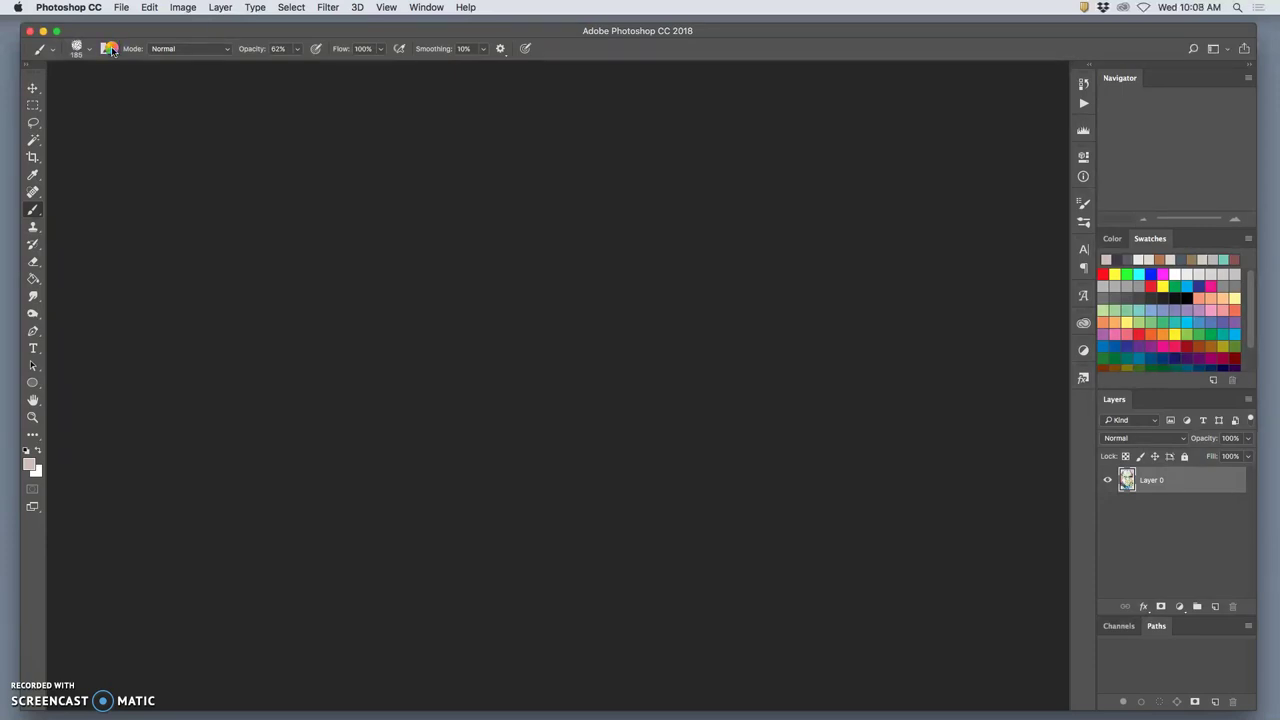
left_click(120, 46)
mouse_move(500, 716)
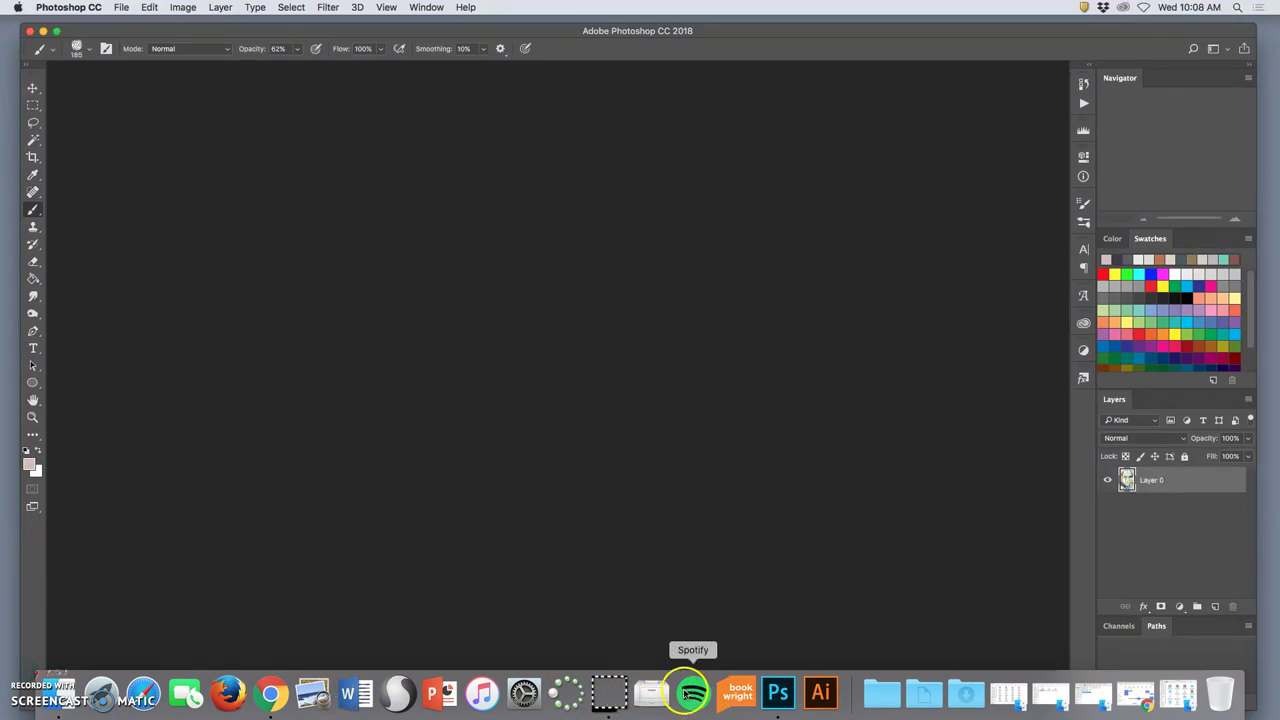
right_click(780, 698)
left_click(789, 646)
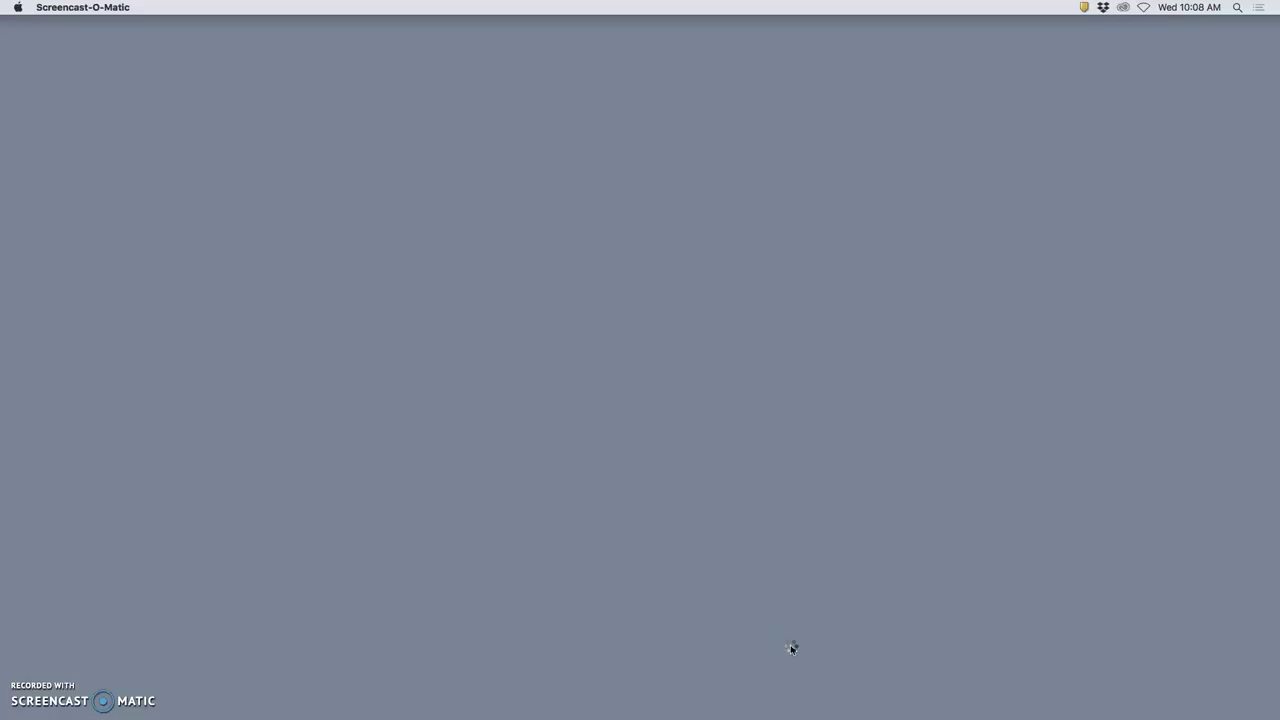
left_click(791, 619)
Relaunch Photoshop with a preferences reset and agree to delete the Adobe Photoshop Settings File
left_click(825, 703)
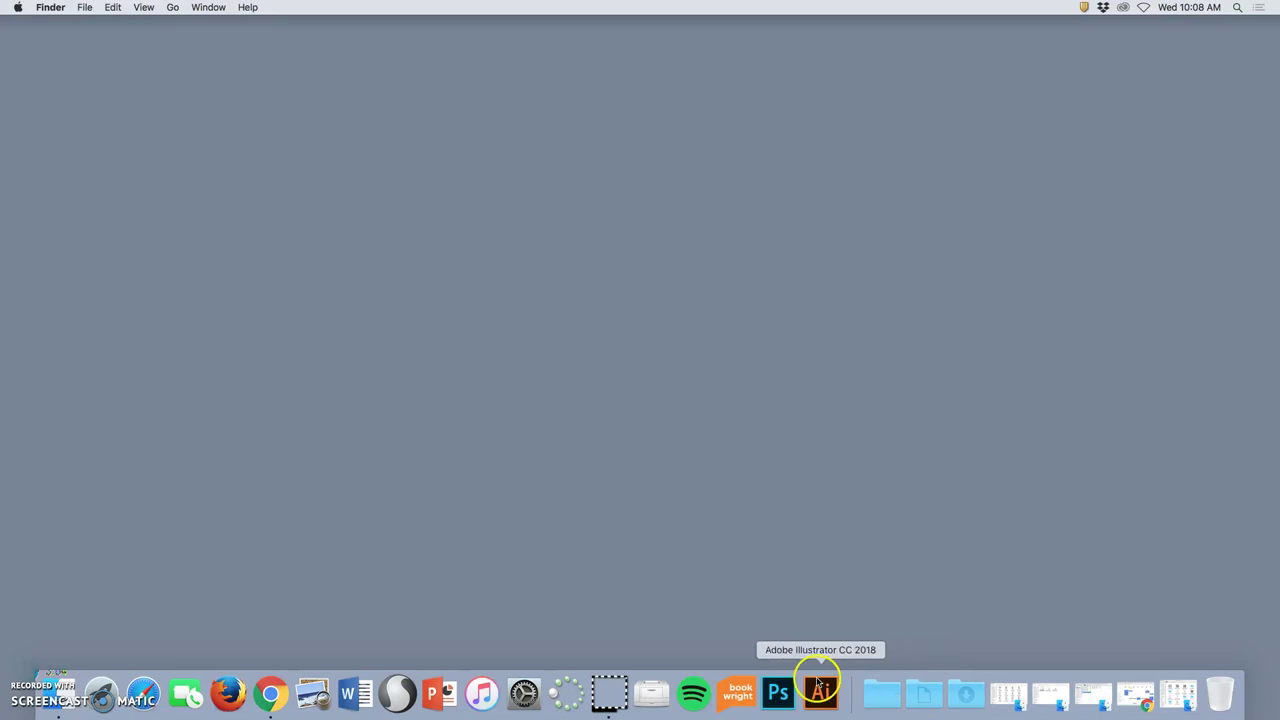
left_click(777, 691)
left_click(778, 692)
left_click(785, 693)
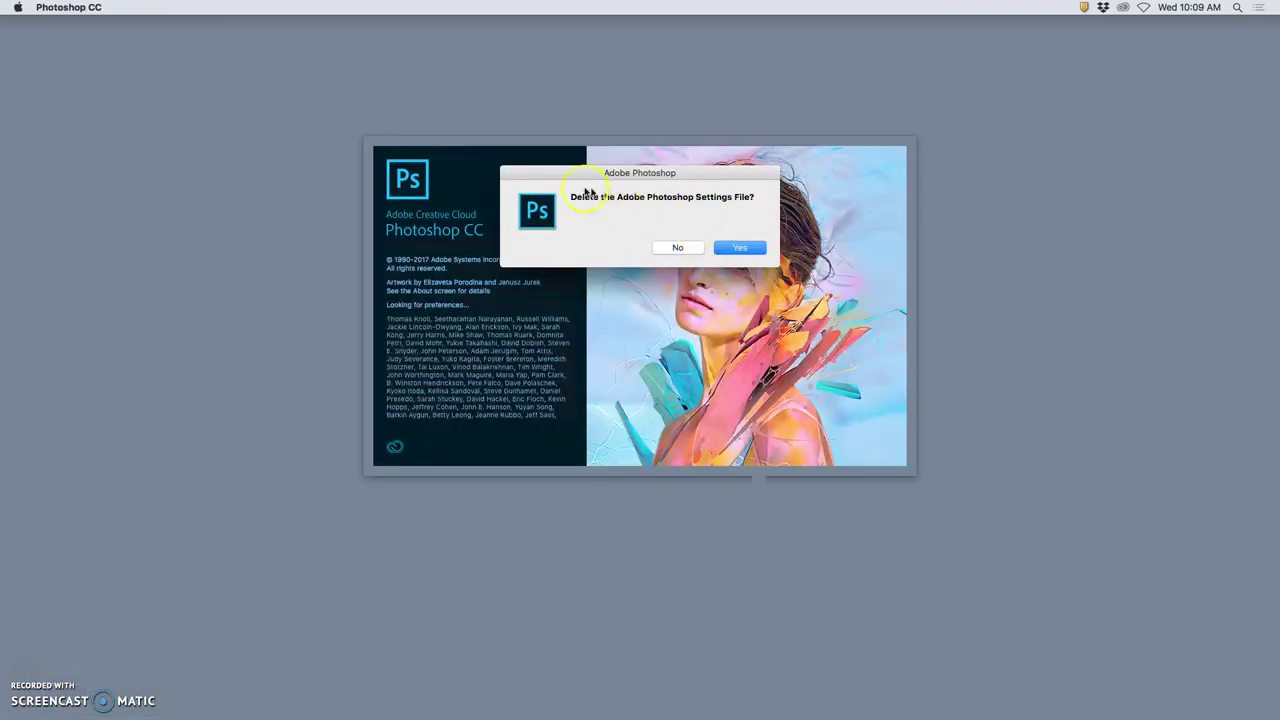
left_click(729, 252)
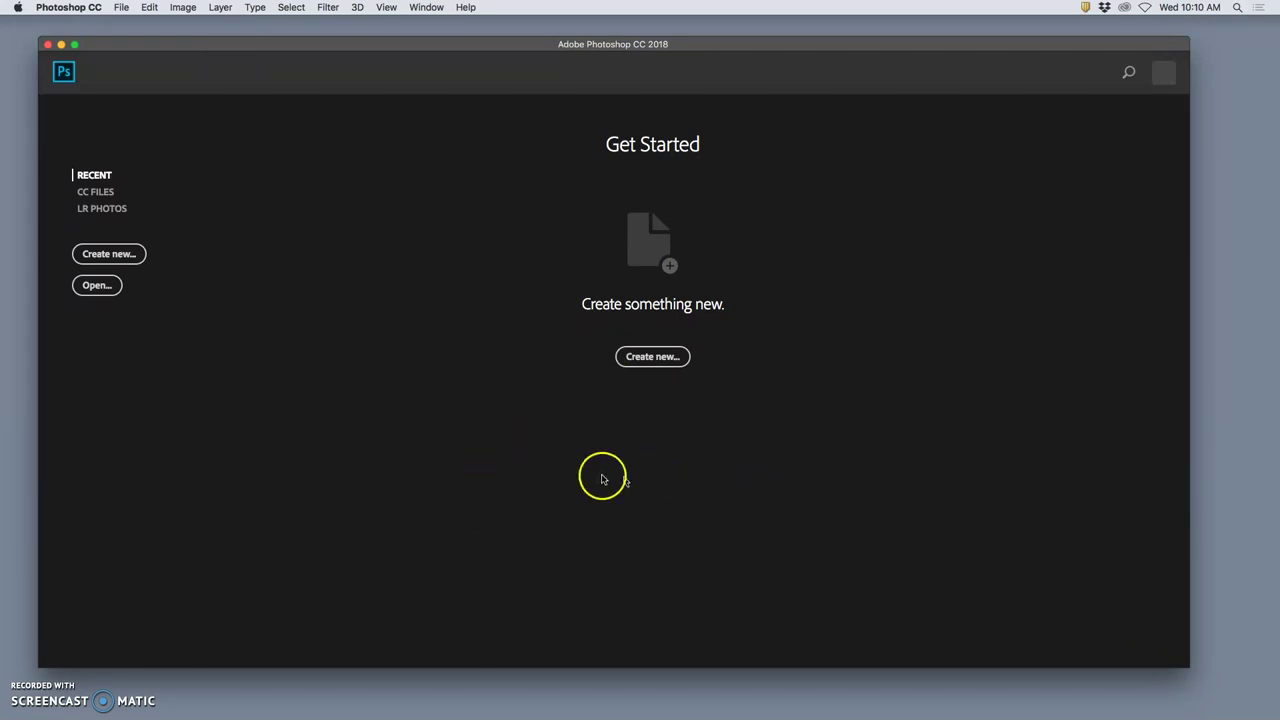
Browse from Documents to the Assignment #9 folder in Finder and open Irish Notables GB Shaw Sketch.psd
mouse_move(966, 709)
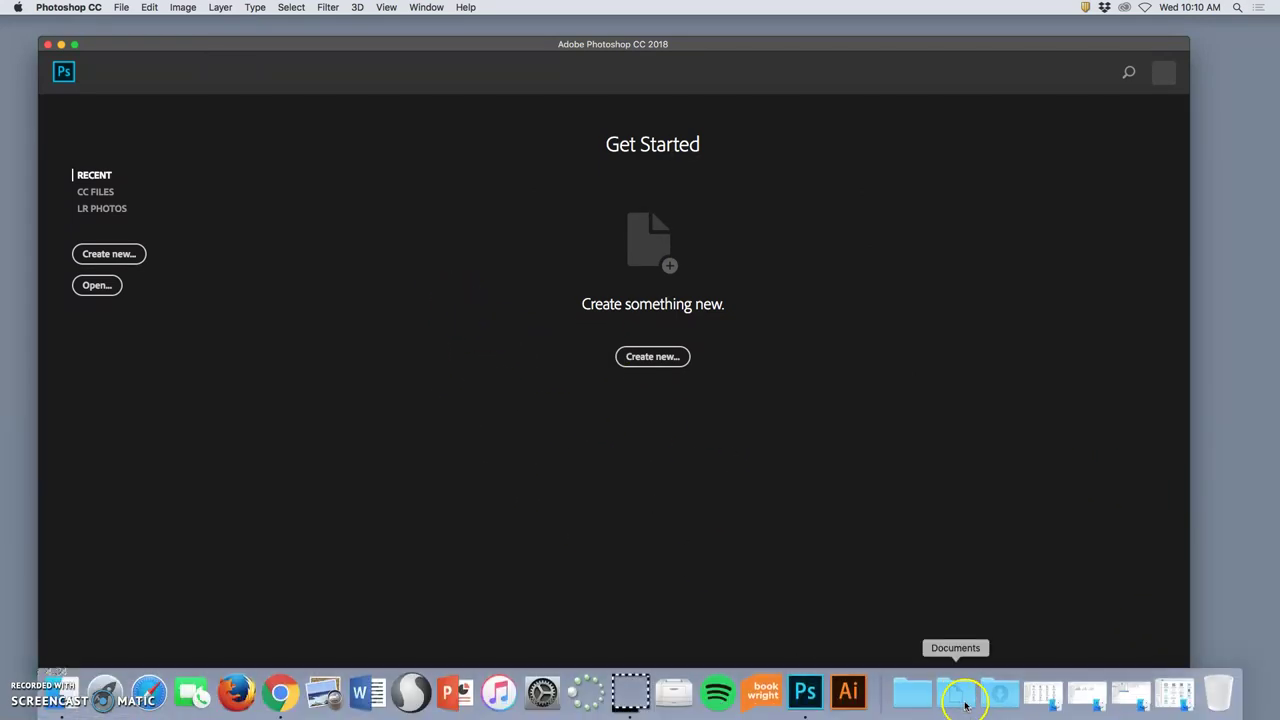
left_click(958, 697)
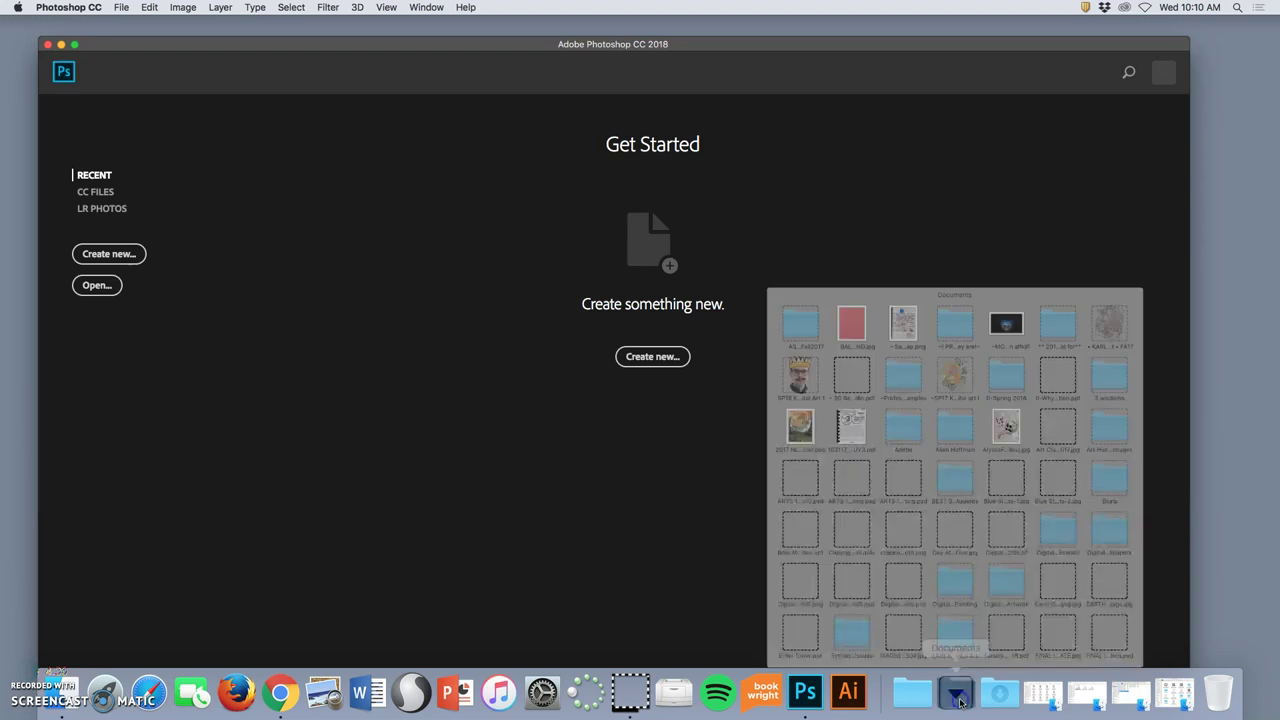
left_click(730, 232)
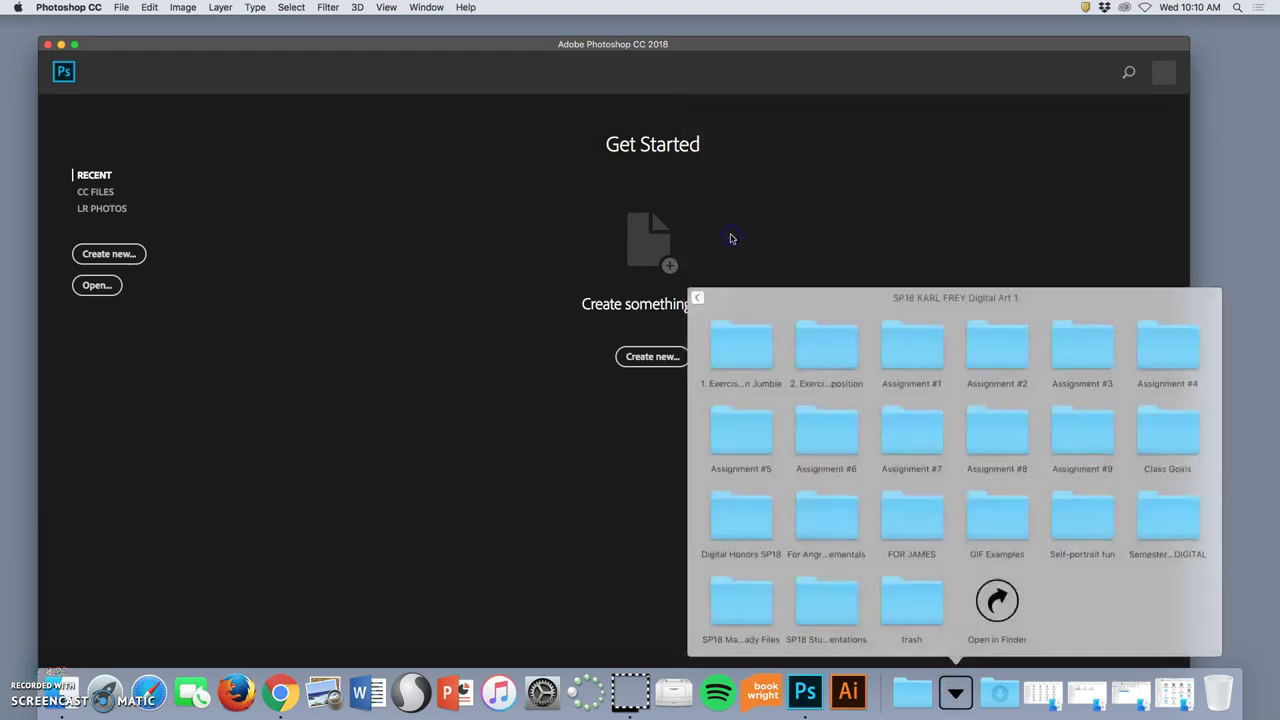
left_click(1090, 448)
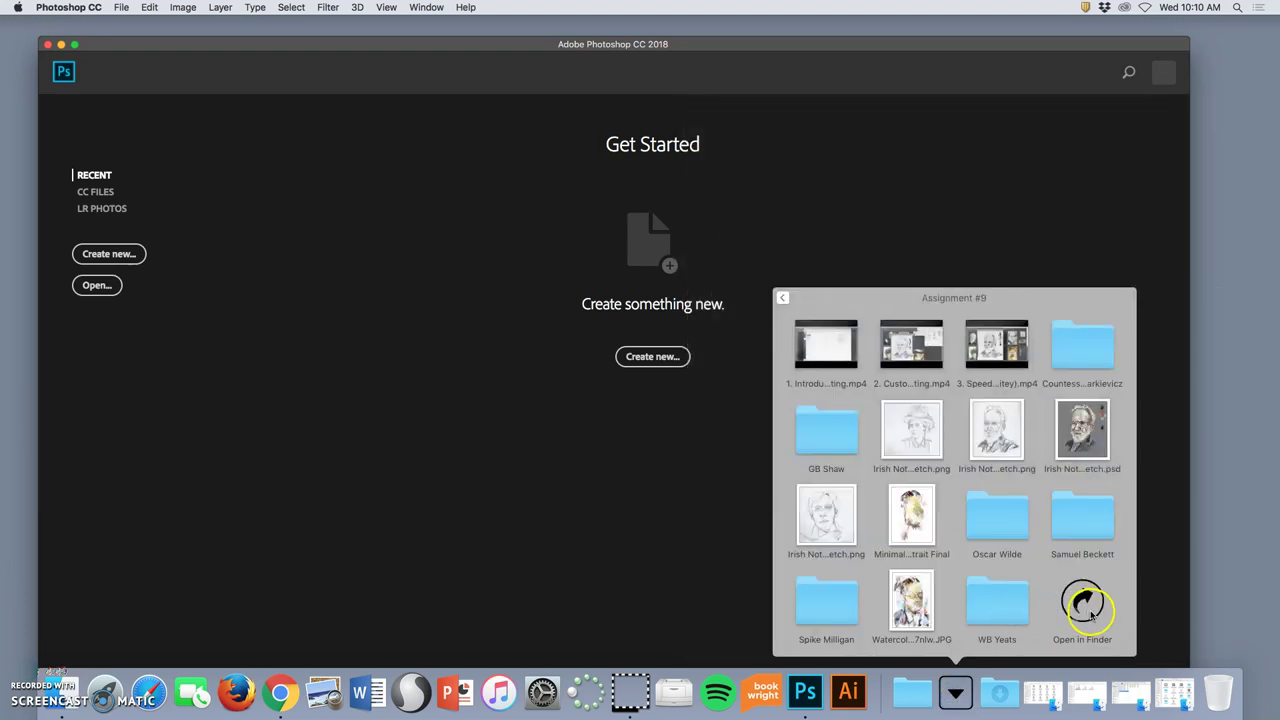
left_click(1082, 600)
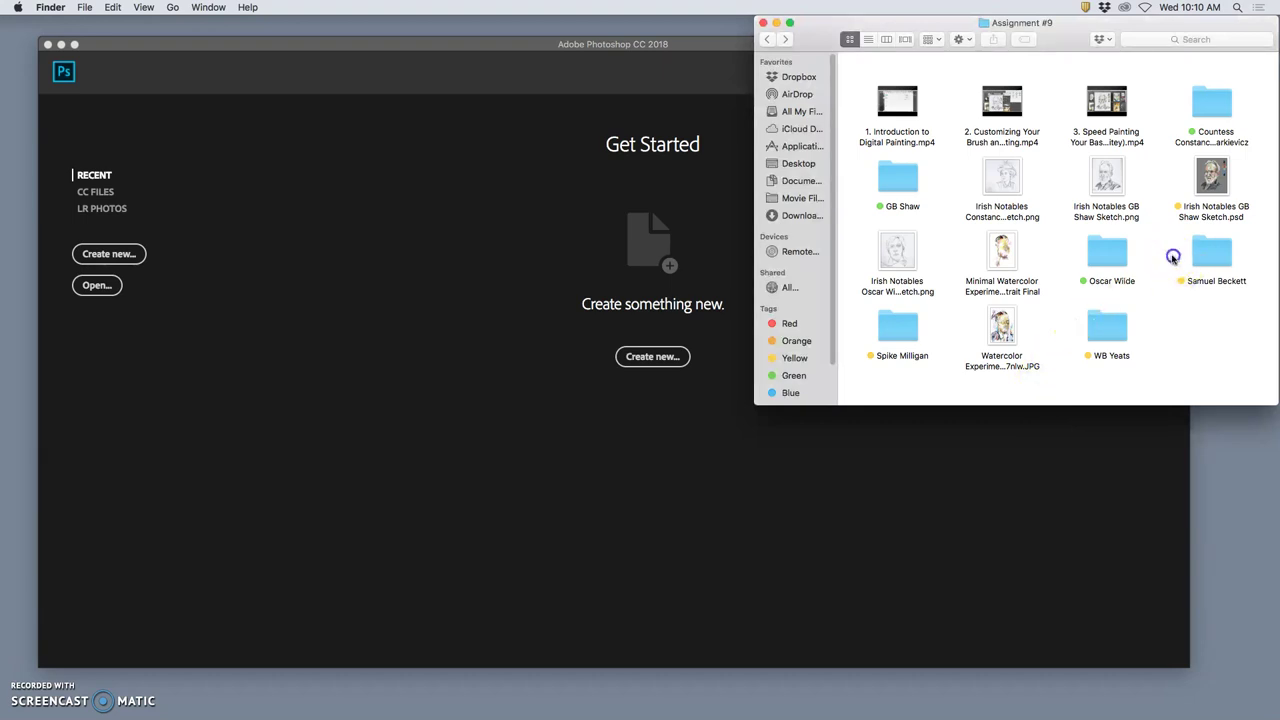
left_click(1216, 179)
double_click(1216, 179)
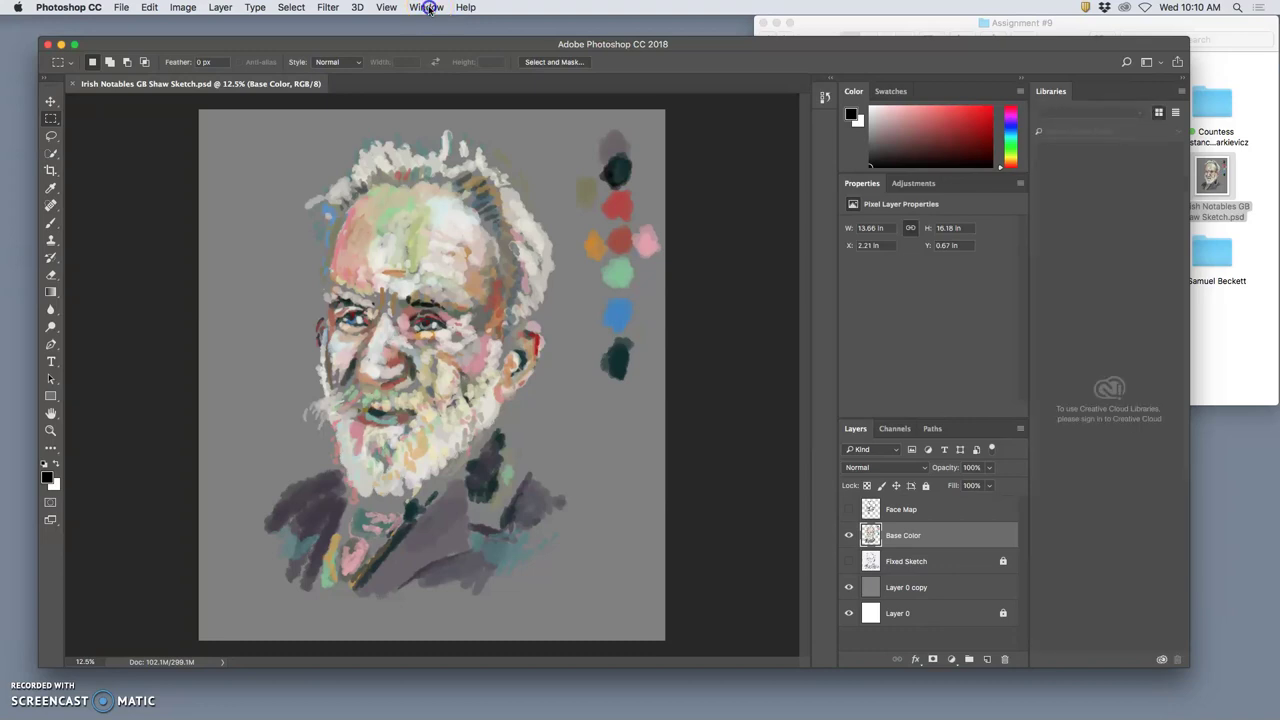
Choose the Essentials (Default) workspace for the reopened portrait
left_click(427, 7)
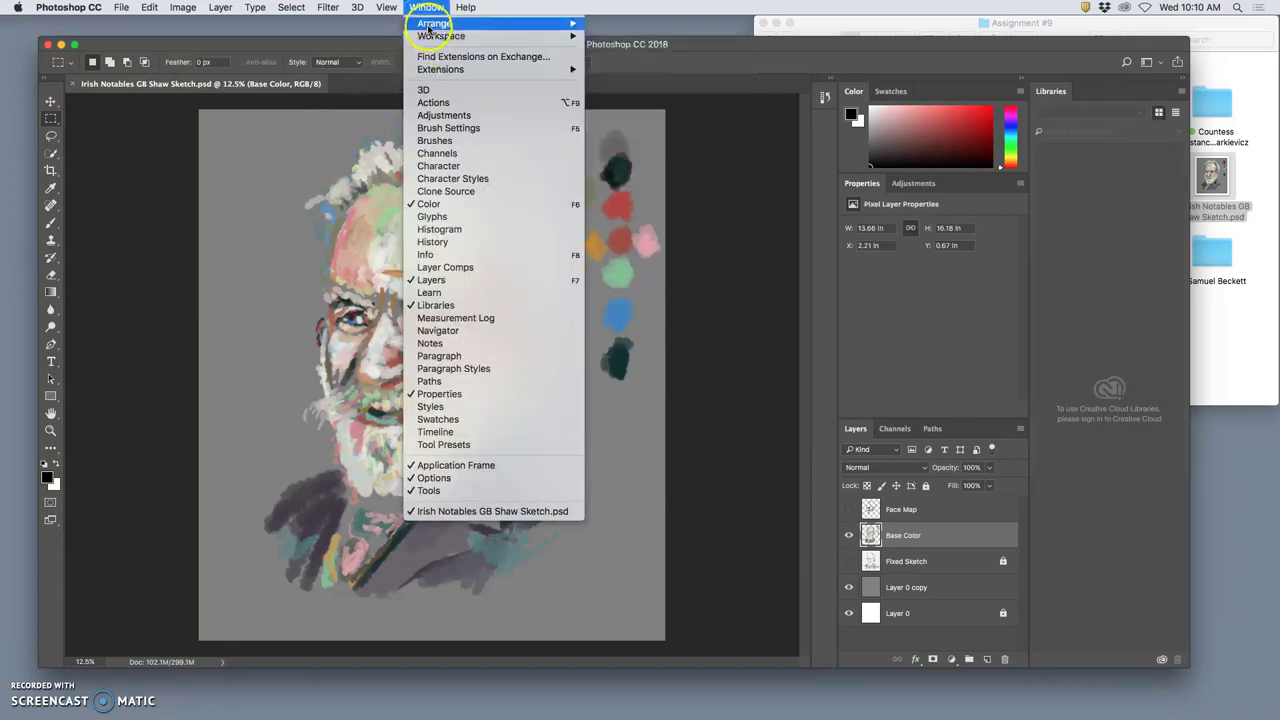
mouse_move(431, 40)
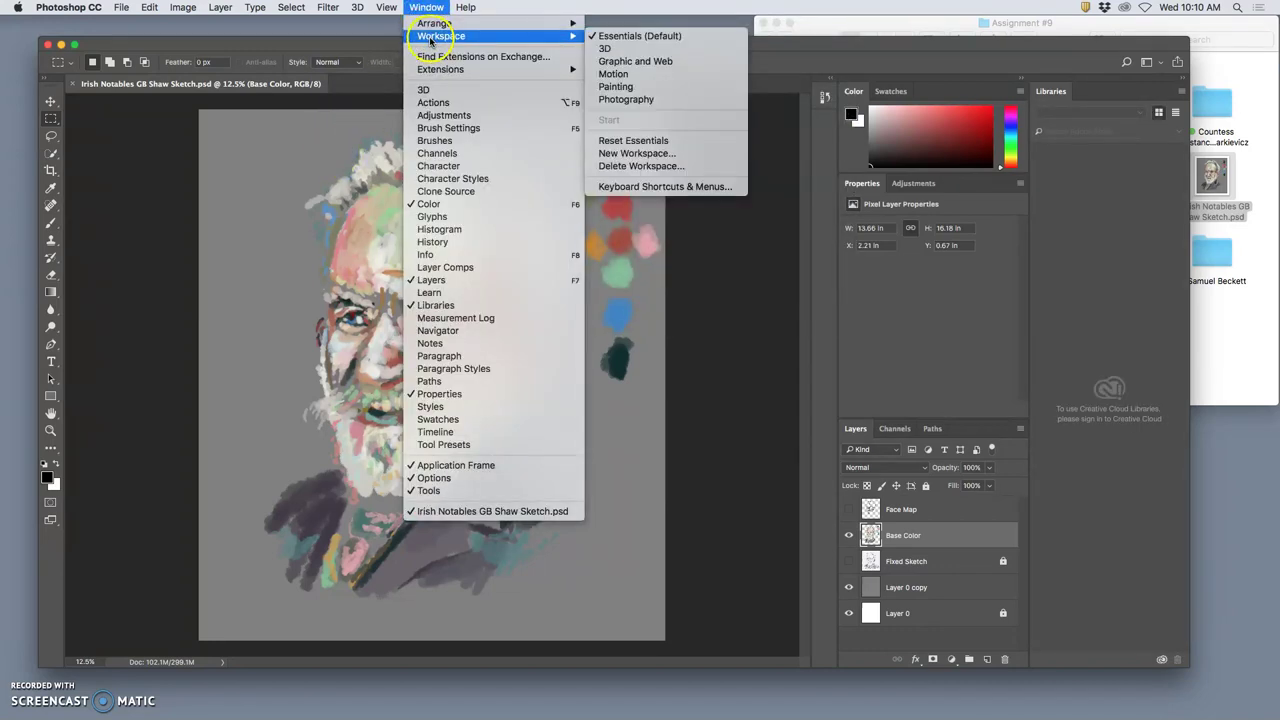
left_click(618, 36)
left_click(621, 38)
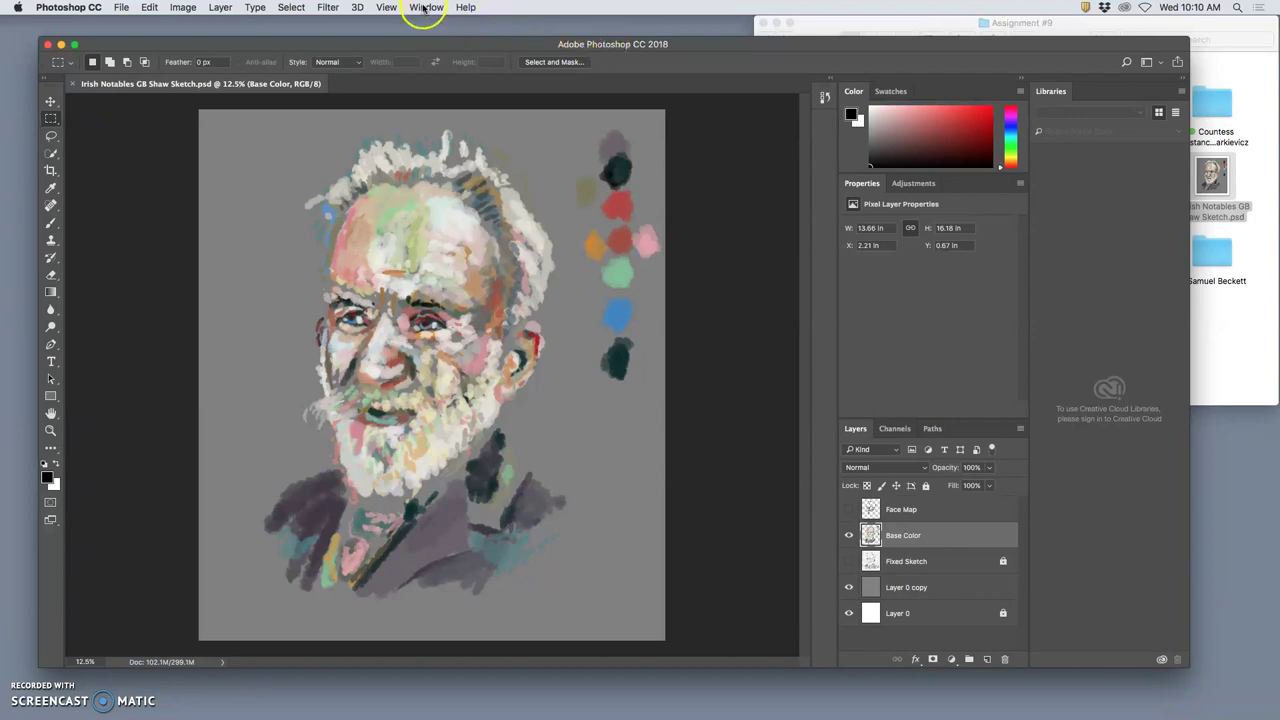
Show the Navigator, dock it above the Color panel, and use it to zoom the portrait to 22.31%
left_click(424, 8)
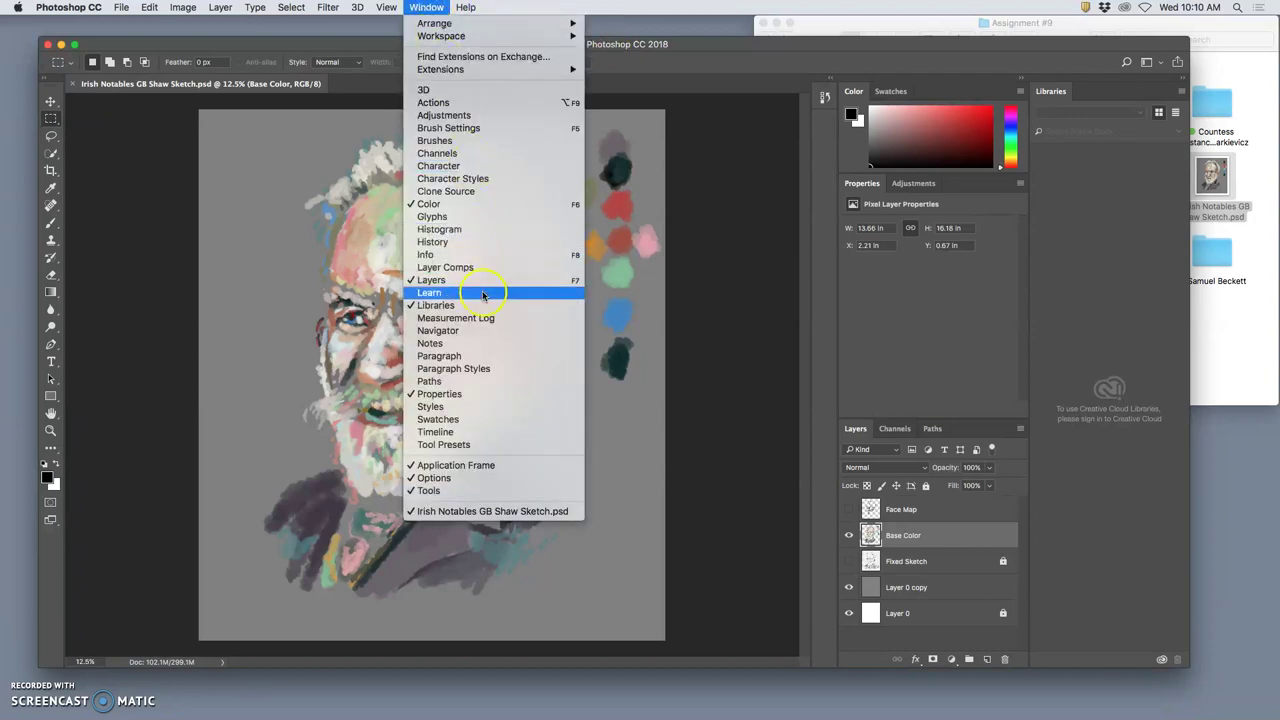
left_click(451, 338)
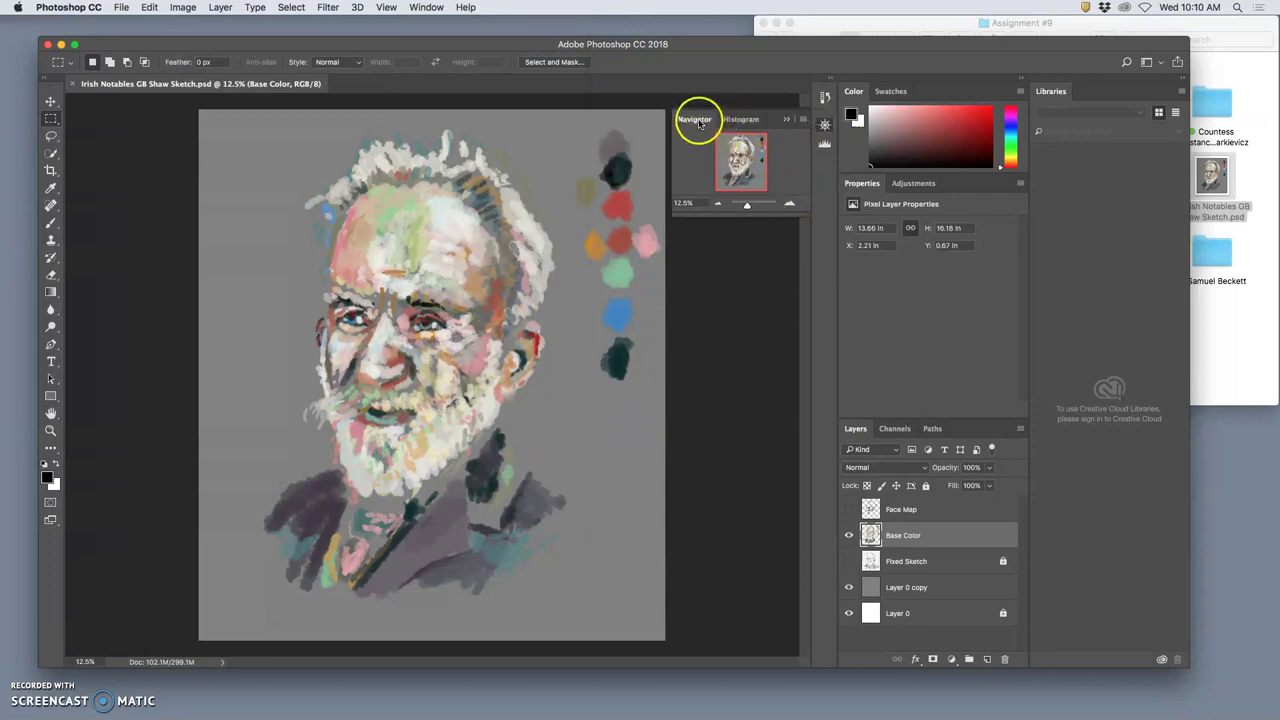
left_click_drag(699, 121, 873, 84)
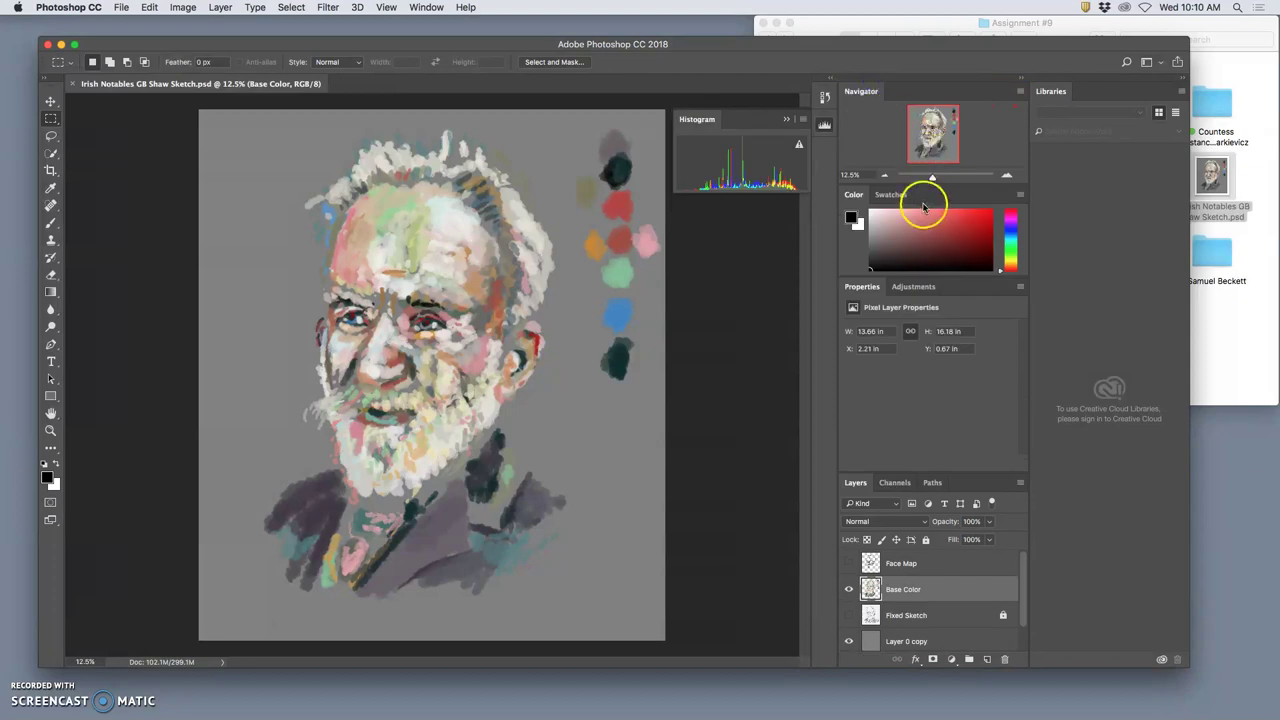
left_click_drag(931, 177, 935, 177)
left_click_drag(930, 133, 923, 136)
left_click(975, 220)
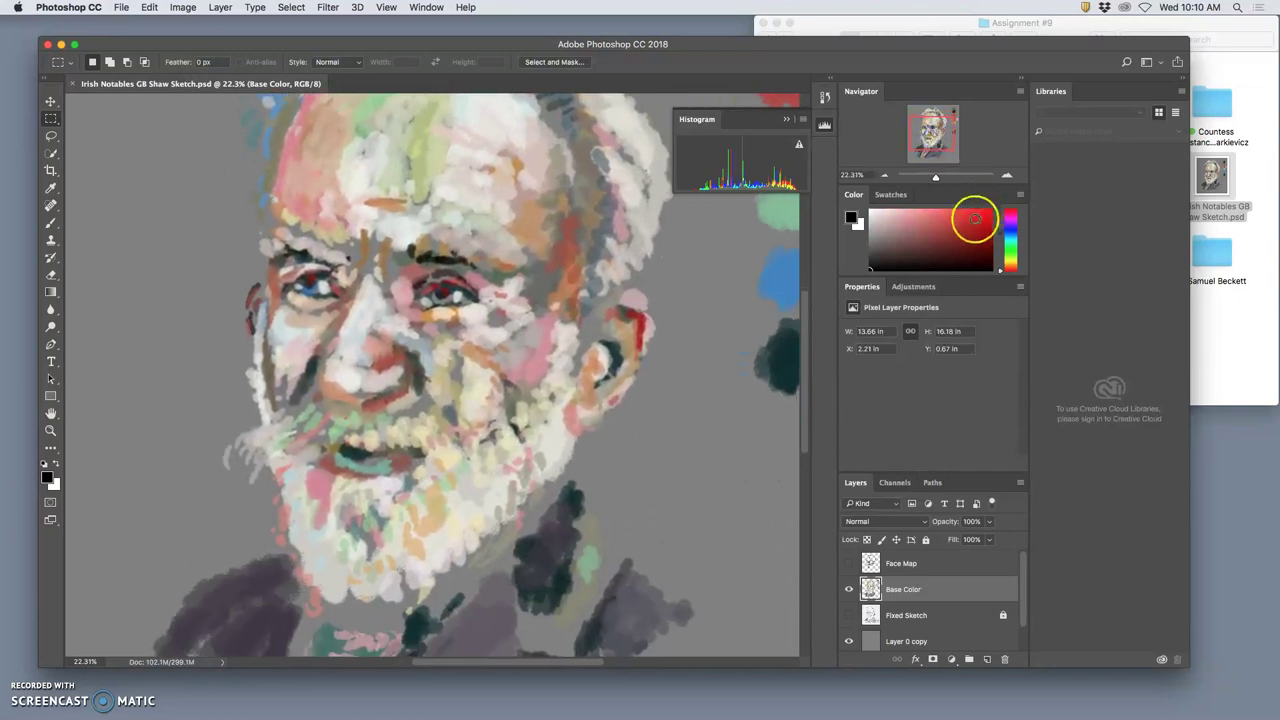
Bring Swatches in front of Color, group Layers with Properties and Adjustments, and enlarge Layers so every layer fits
left_click(893, 195)
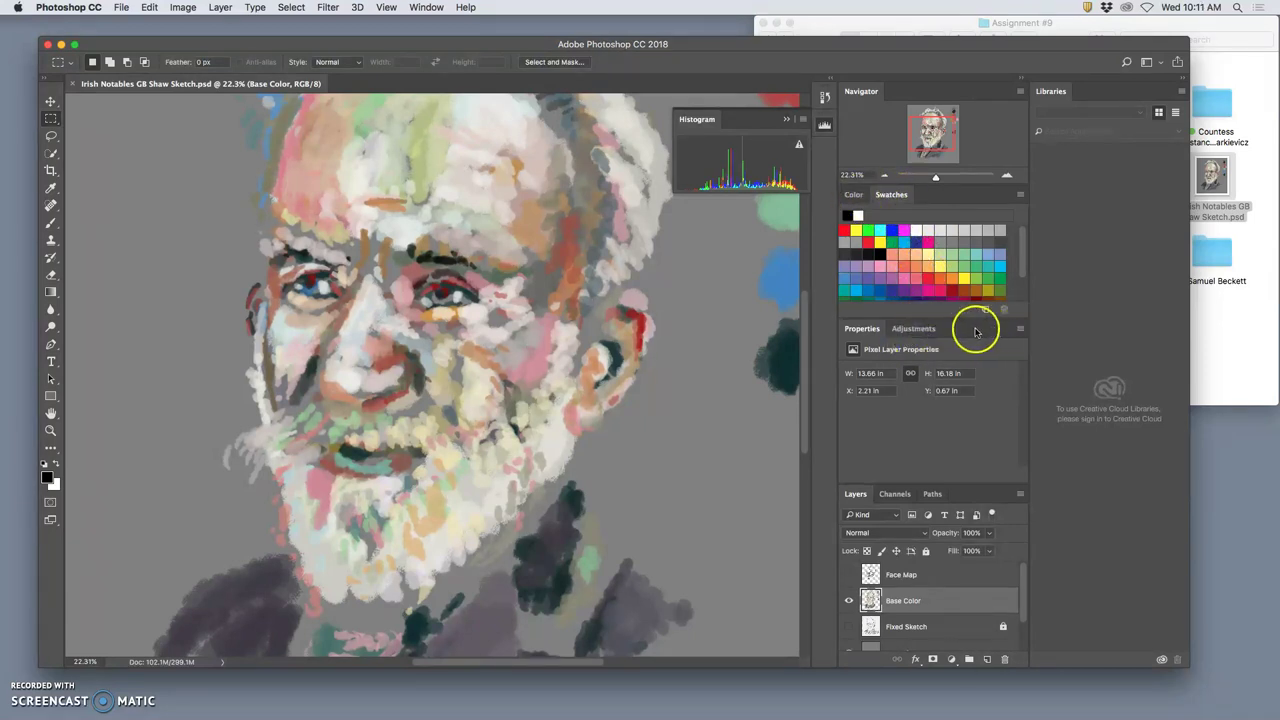
left_click_drag(965, 490, 965, 326)
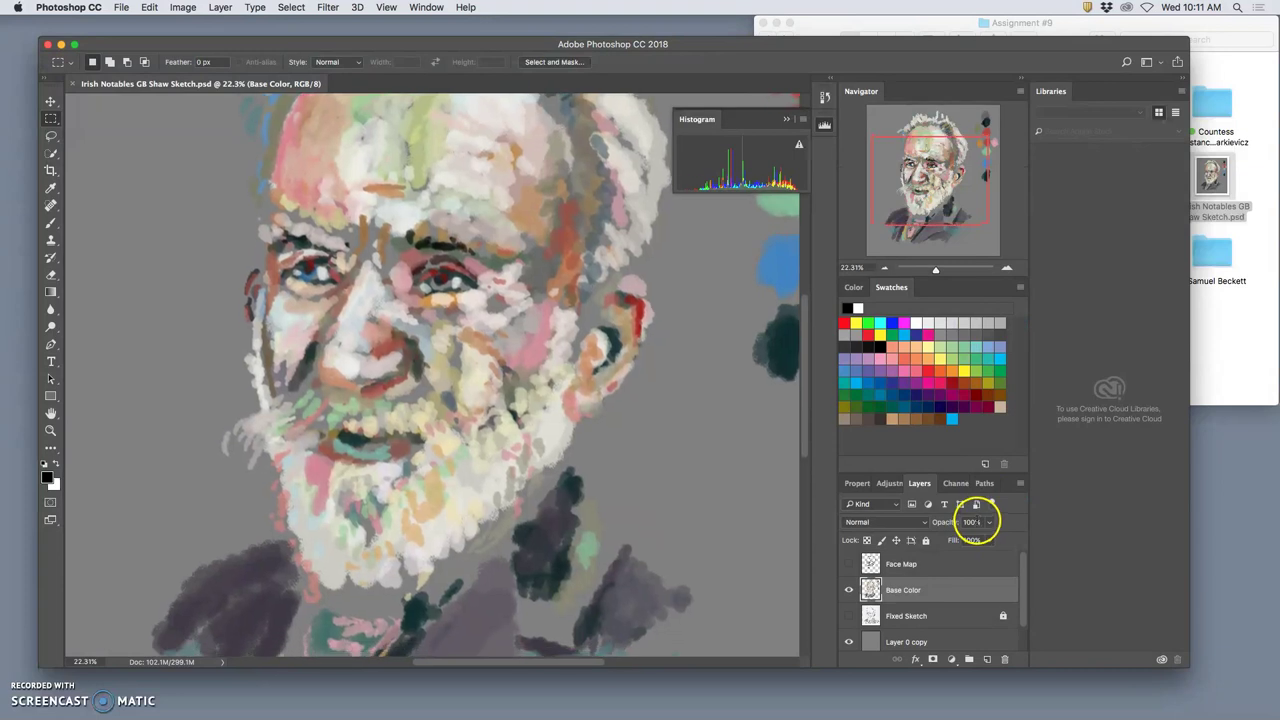
mouse_move(1021, 571)
left_mouse_down()
mouse_move(1023, 598)
mouse_move(1020, 566)
left_mouse_up()
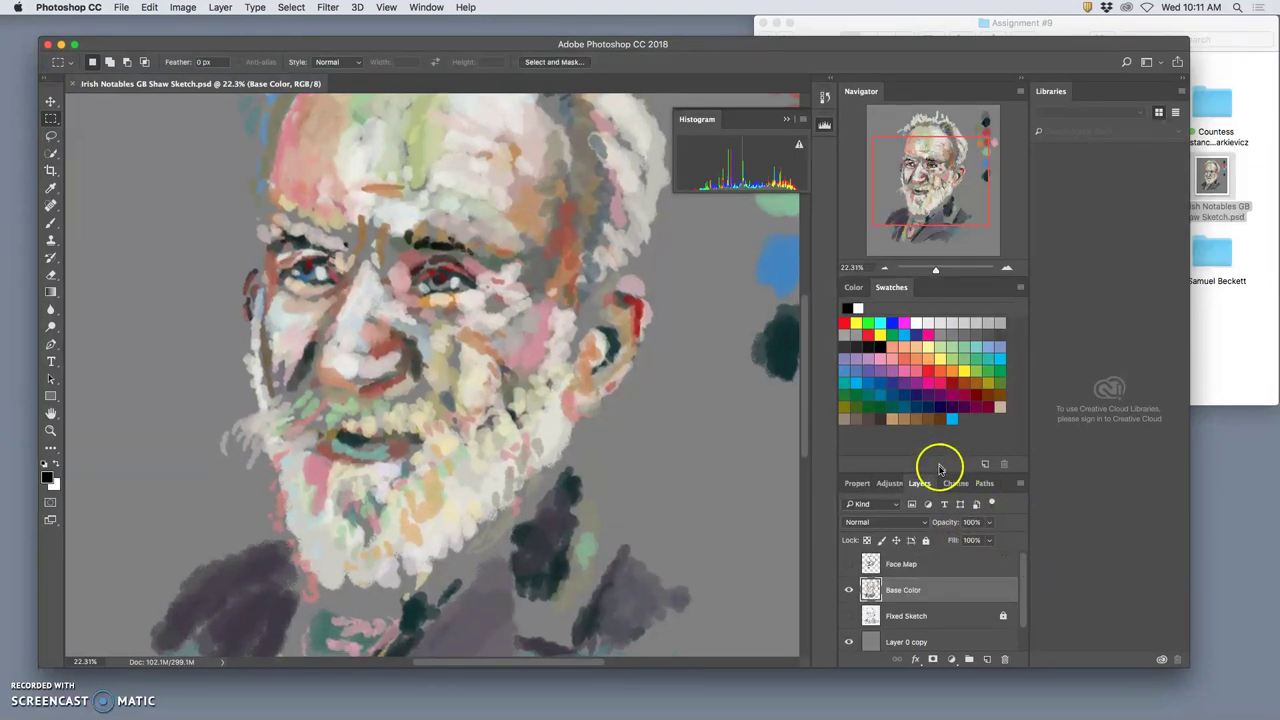
left_click_drag(940, 473, 936, 440)
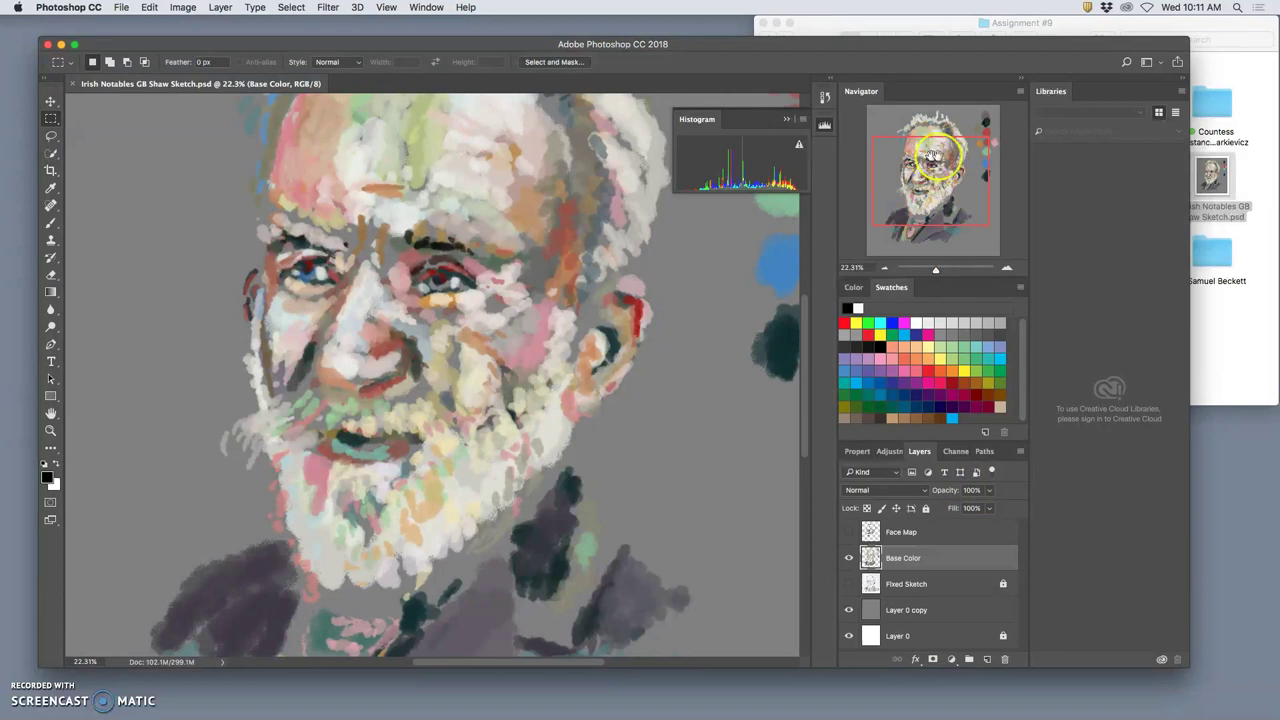
Collapse Libraries into the icon column beneath Histogram, fold Histogram away, and check History before collapsing it too
left_click(1182, 81)
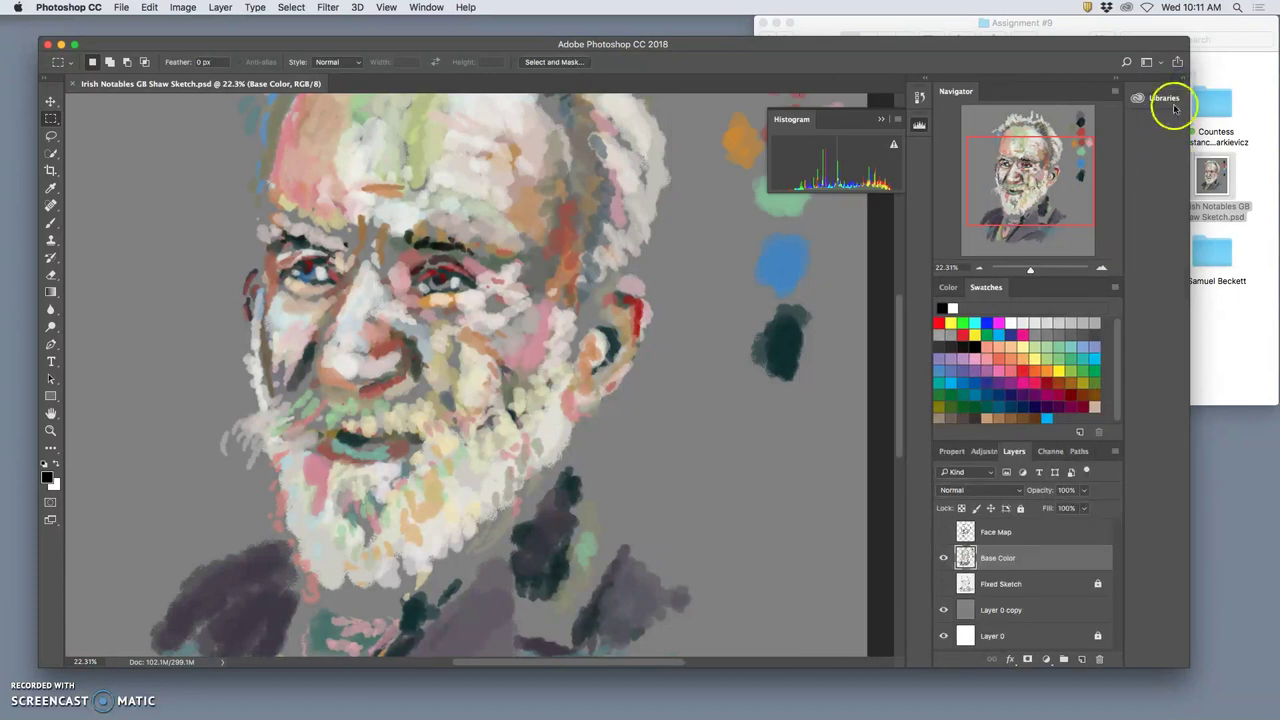
left_click_drag(1166, 99, 922, 156)
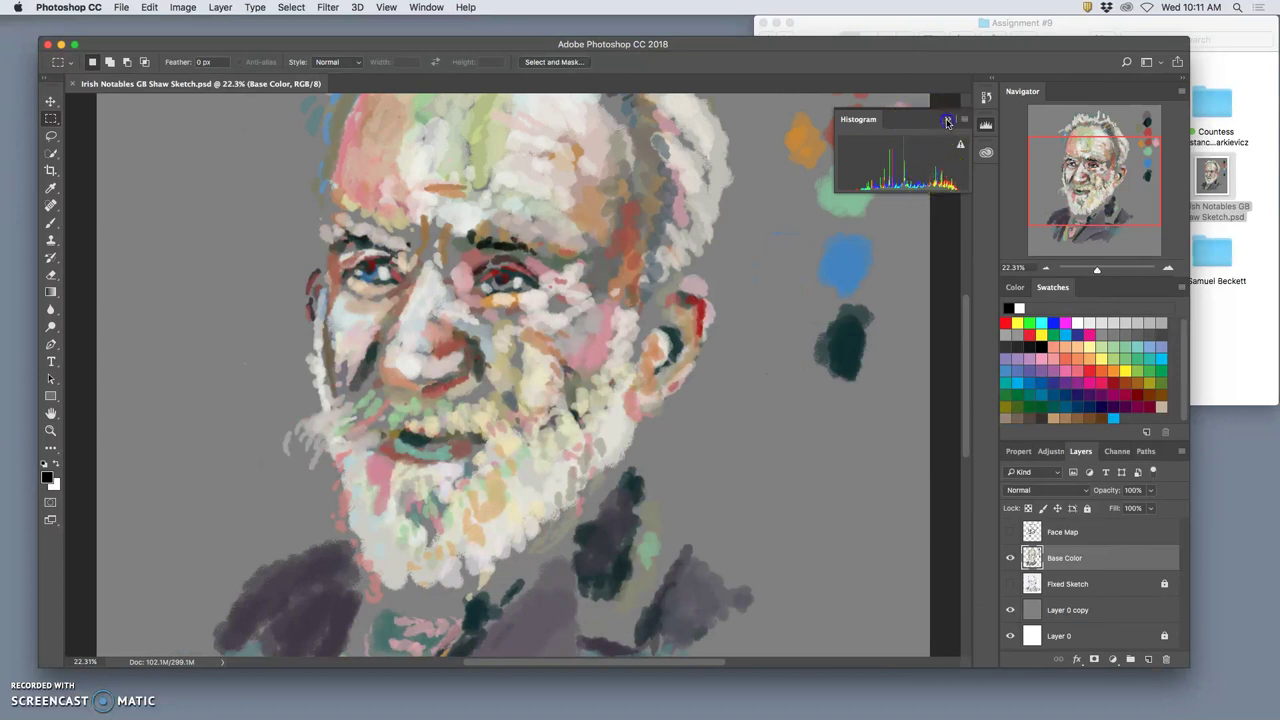
left_click(948, 122)
left_click(987, 97)
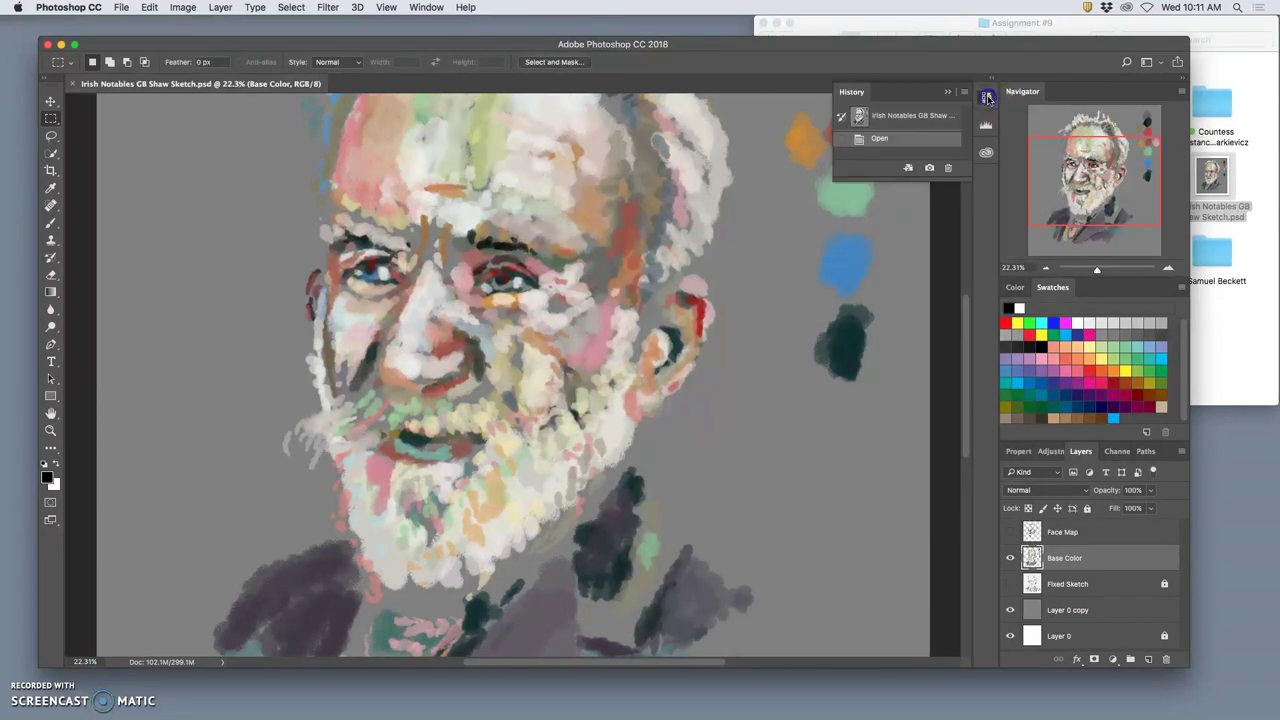
left_click(987, 97)
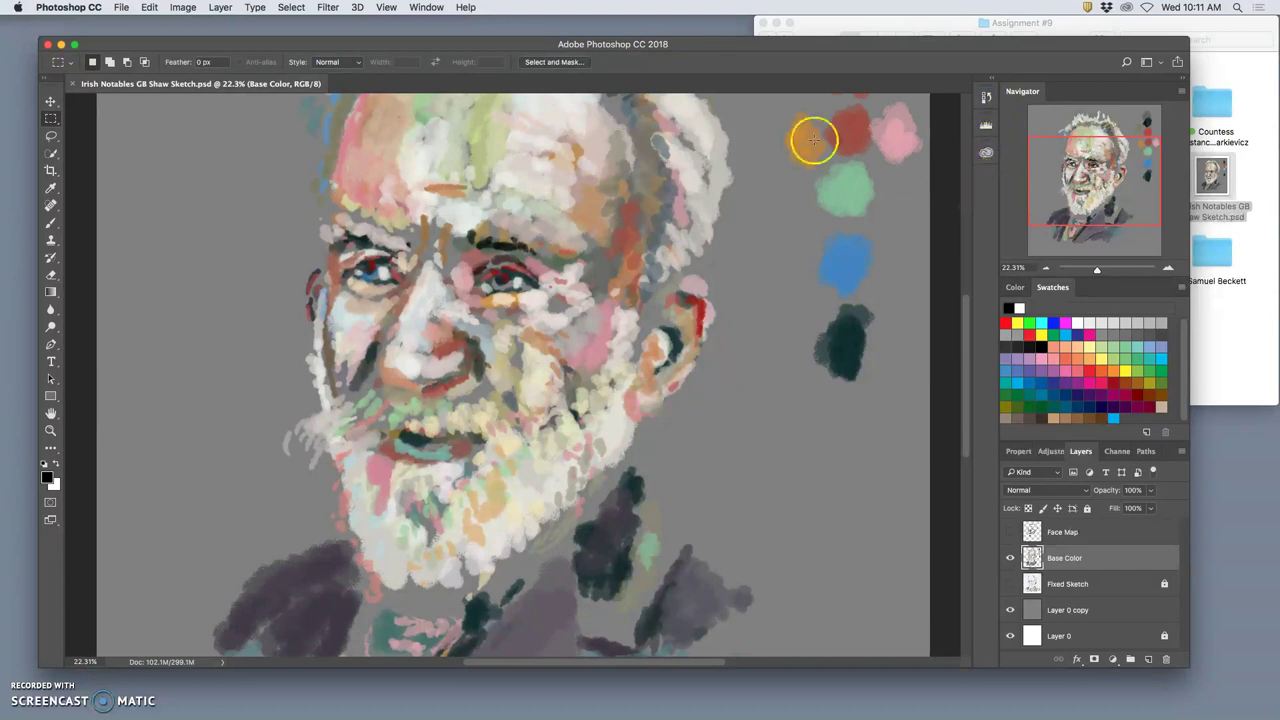
Add Brush Settings to the icon column and collapse it again
left_click(424, 7)
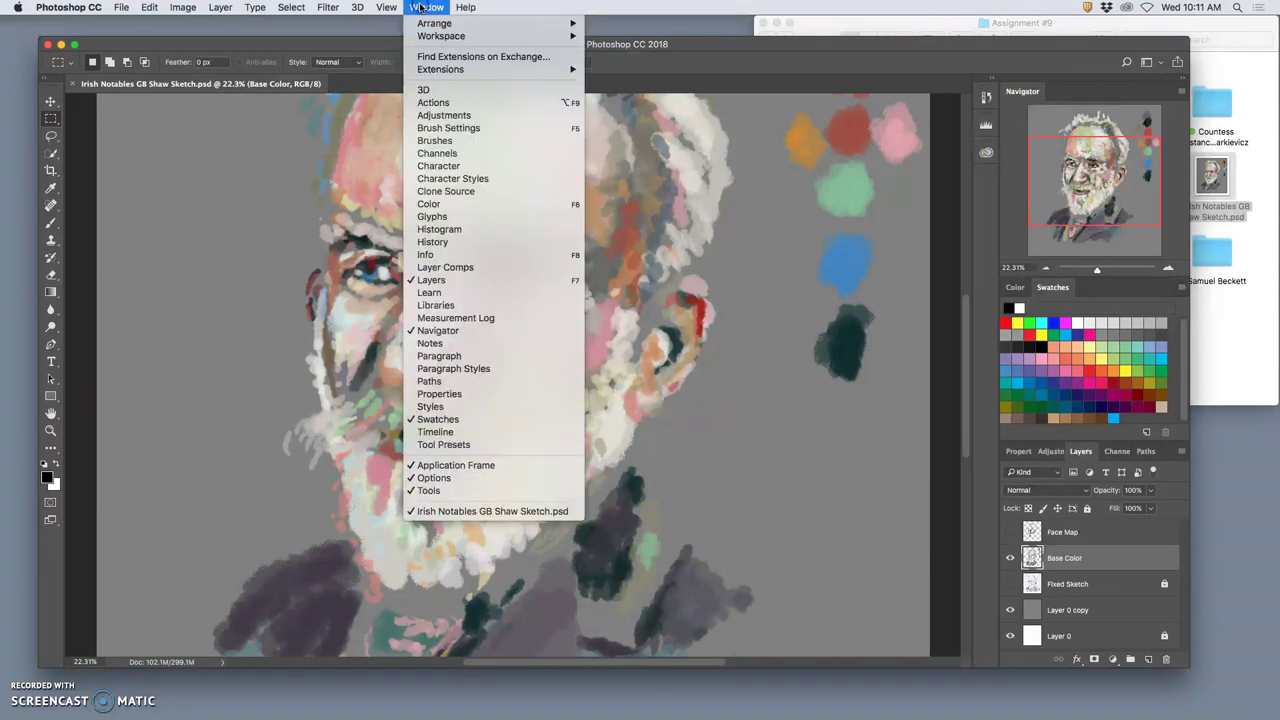
left_click(474, 130)
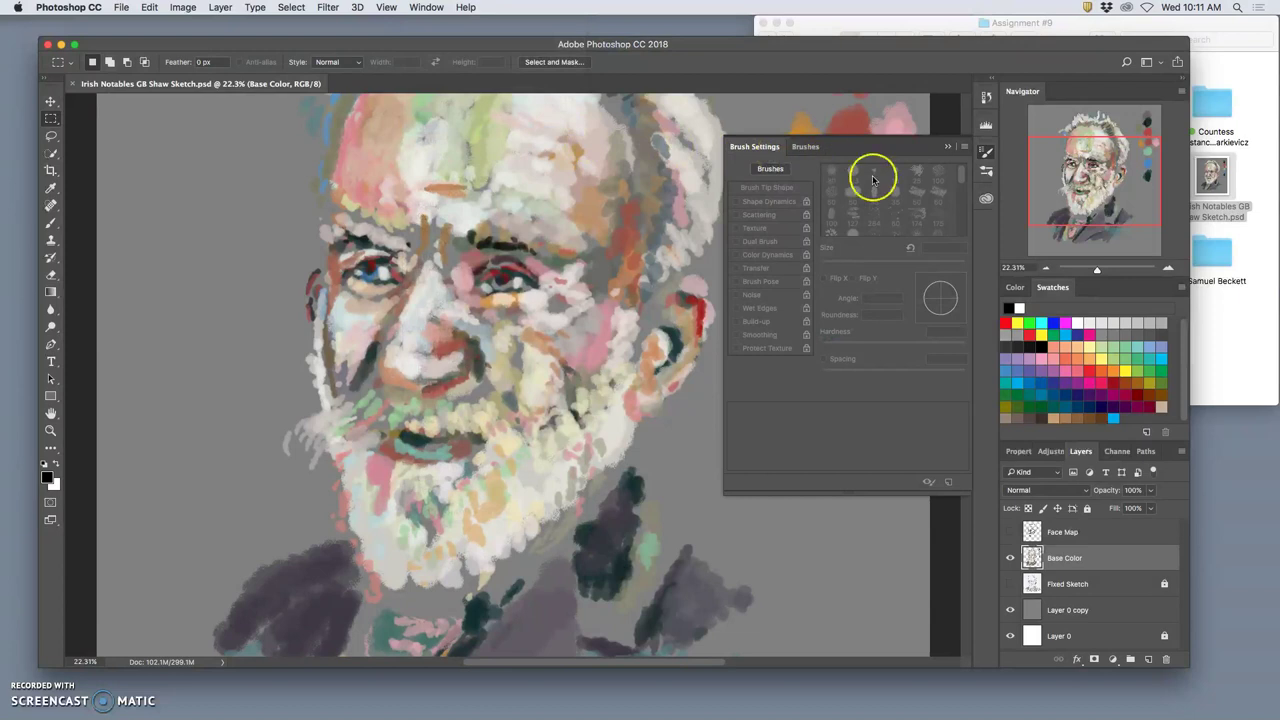
left_click(950, 148)
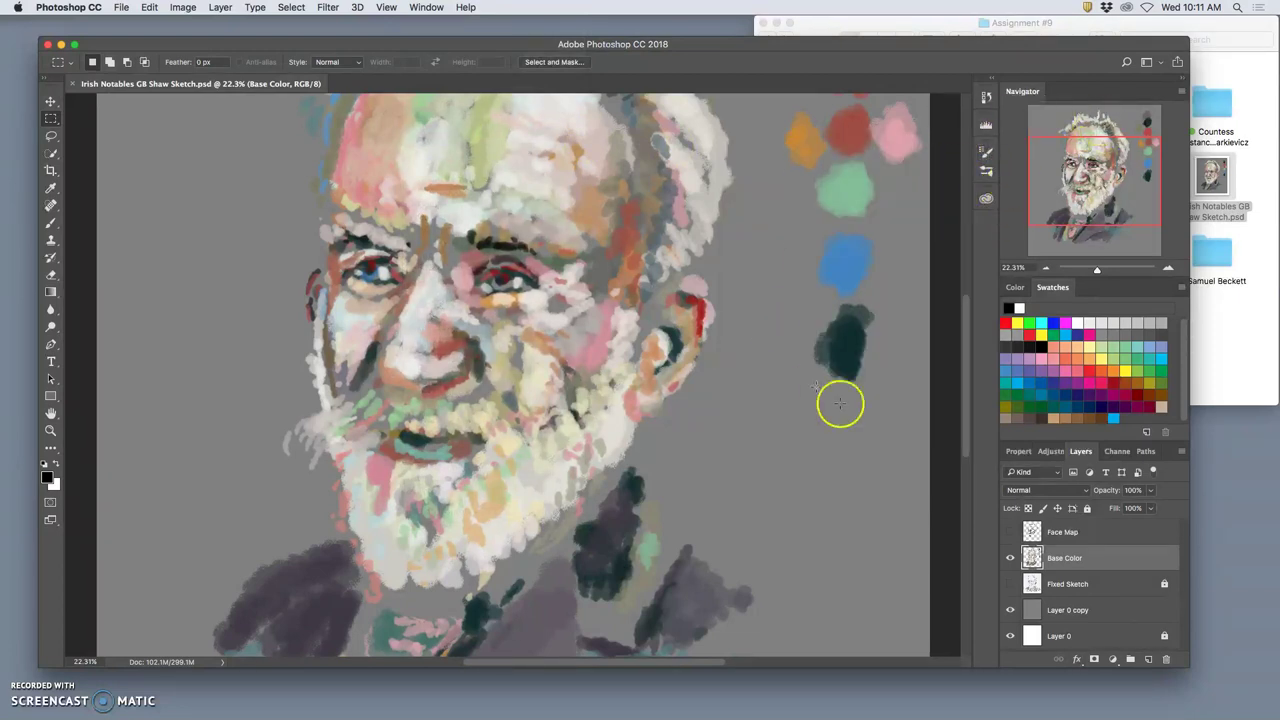
Switch to the Painting workspace to view its panel layout, and return to Essentials (Default)
left_click(421, 7)
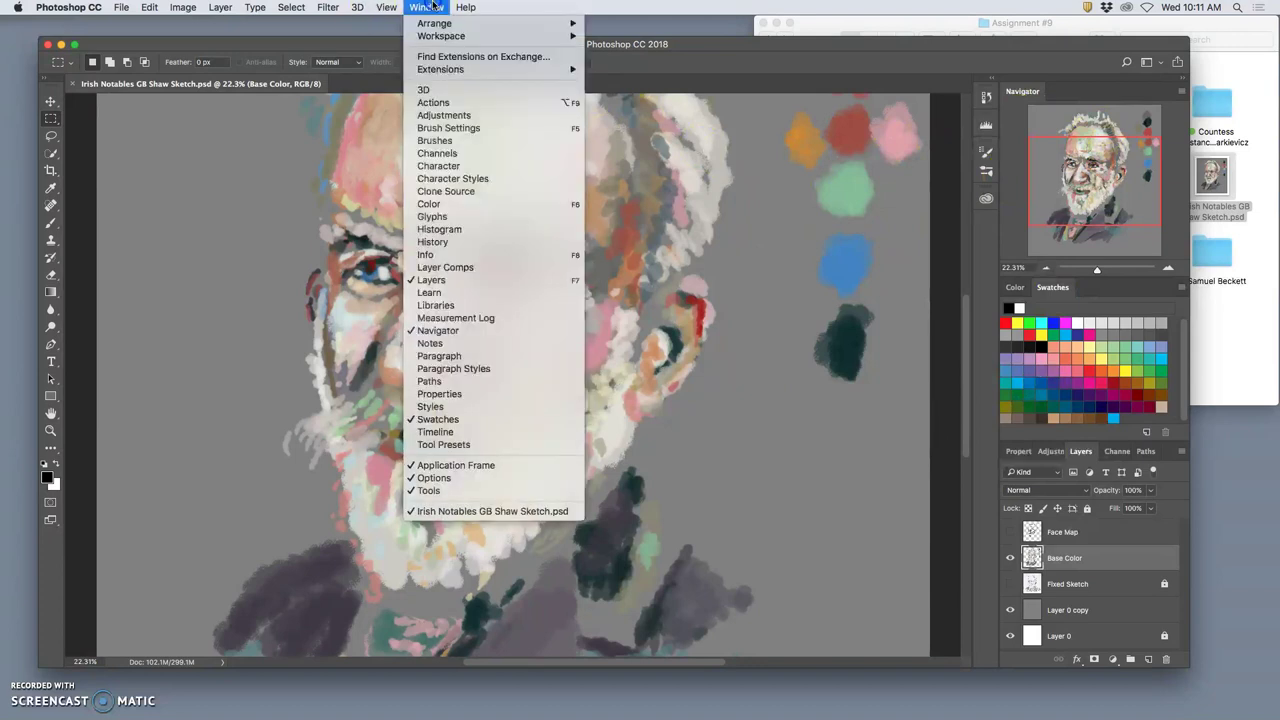
mouse_move(433, 36)
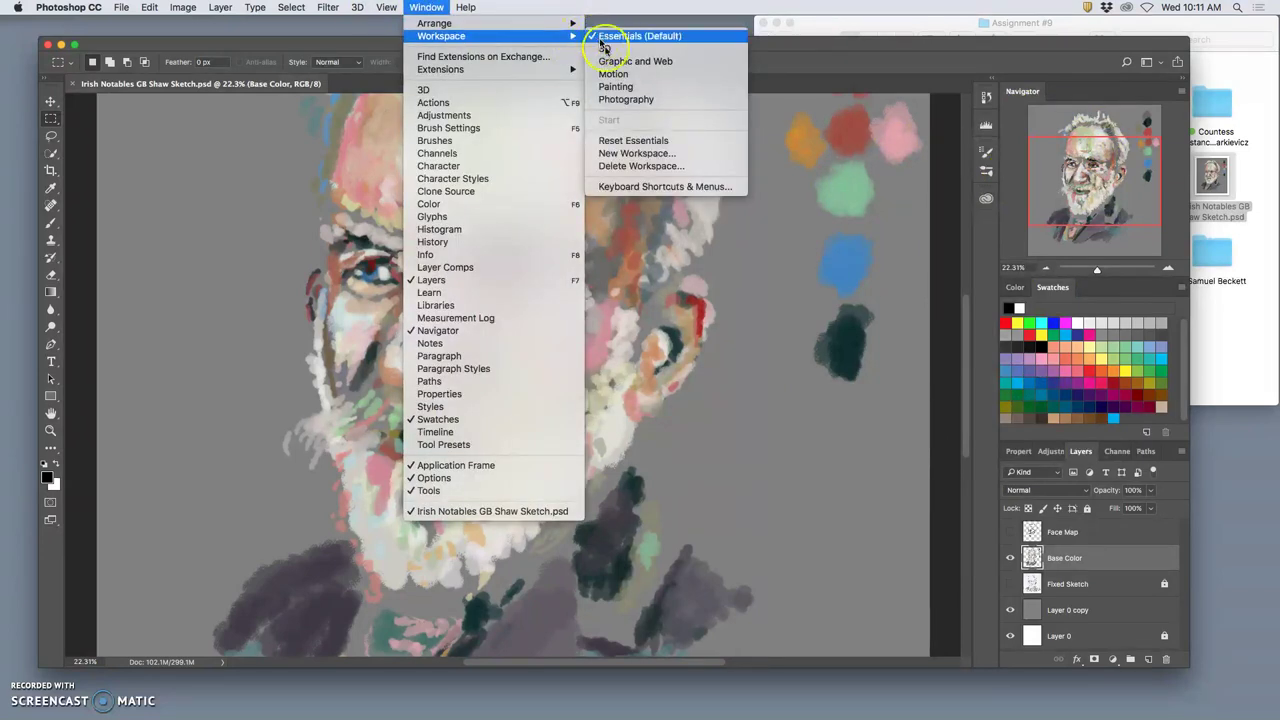
left_click(628, 87)
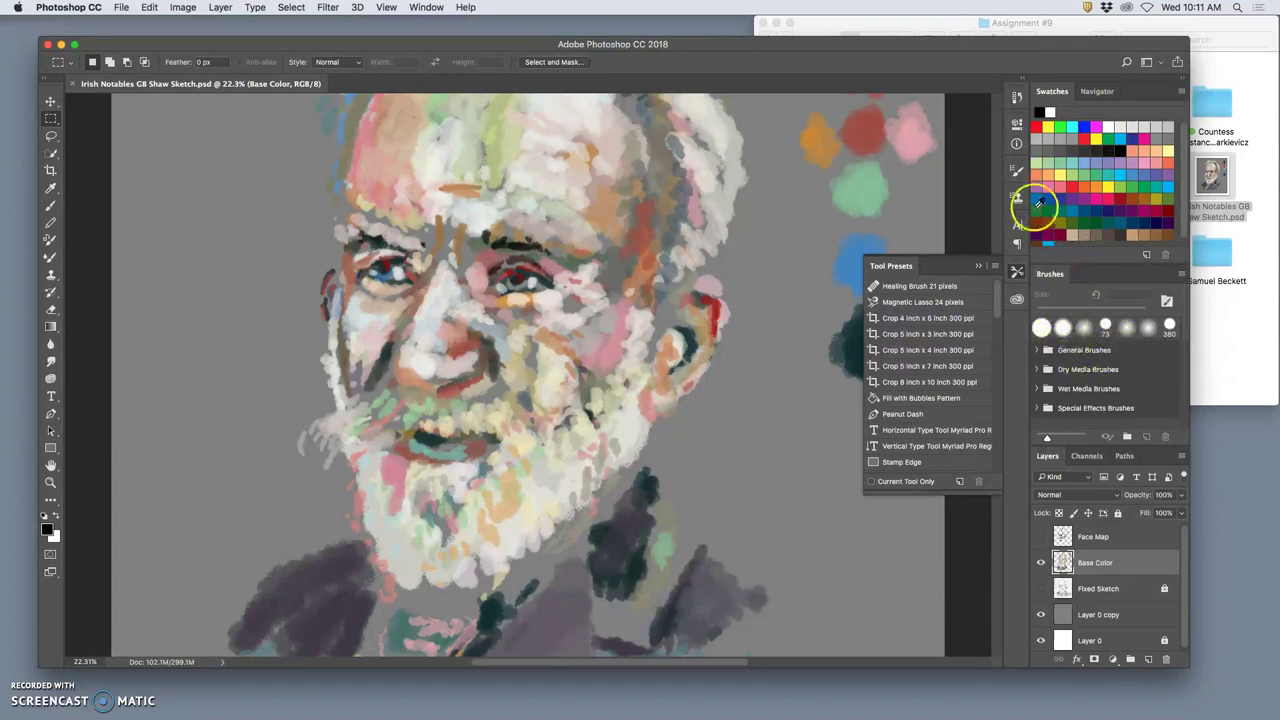
left_click(426, 8)
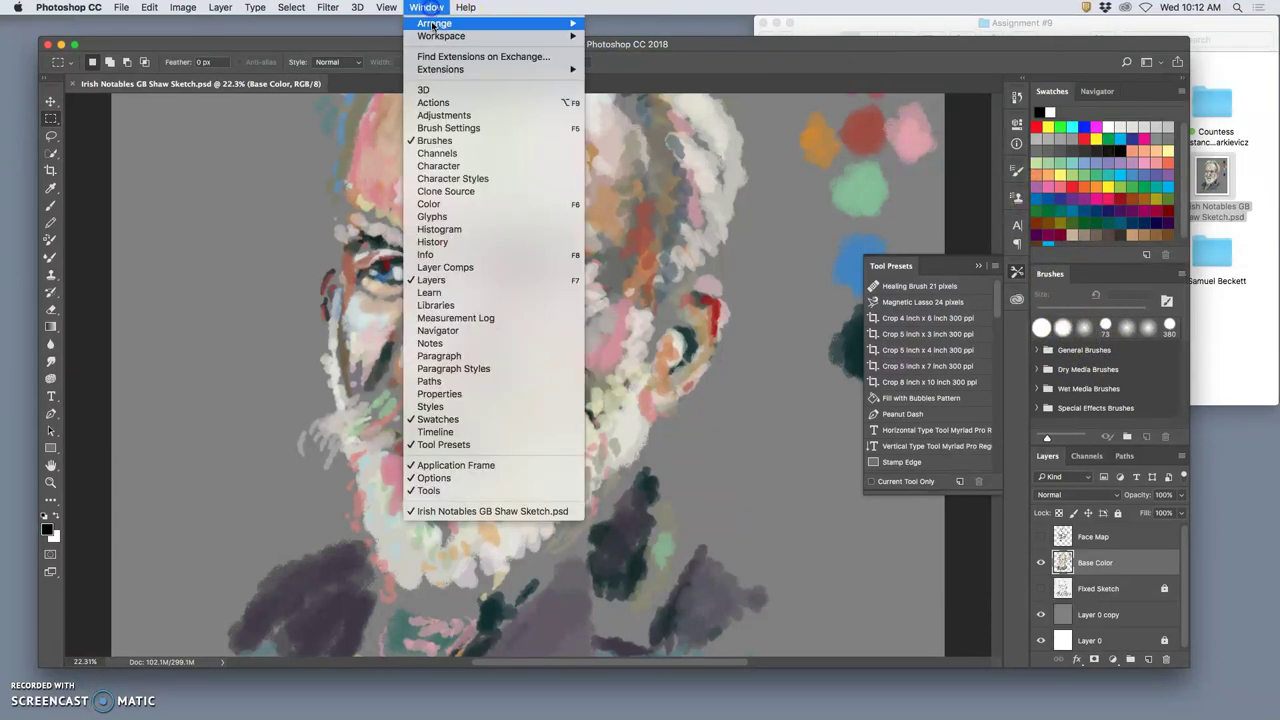
mouse_move(528, 35)
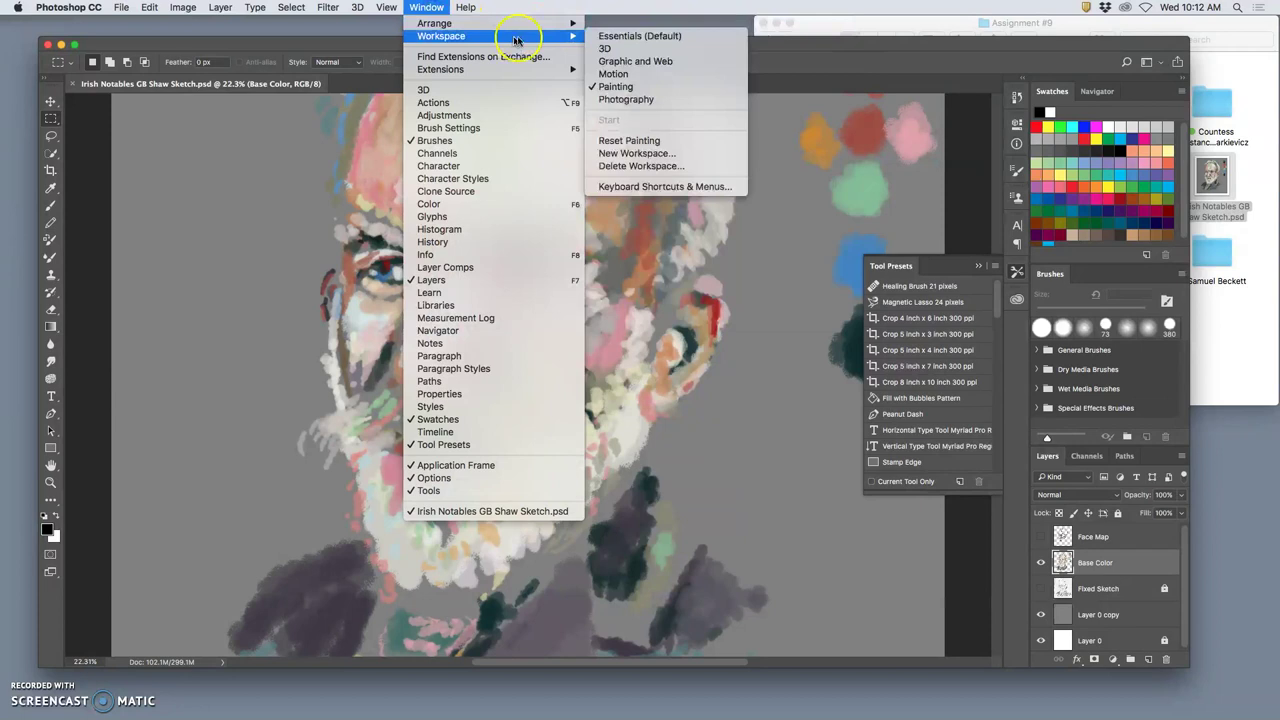
left_click(609, 38)
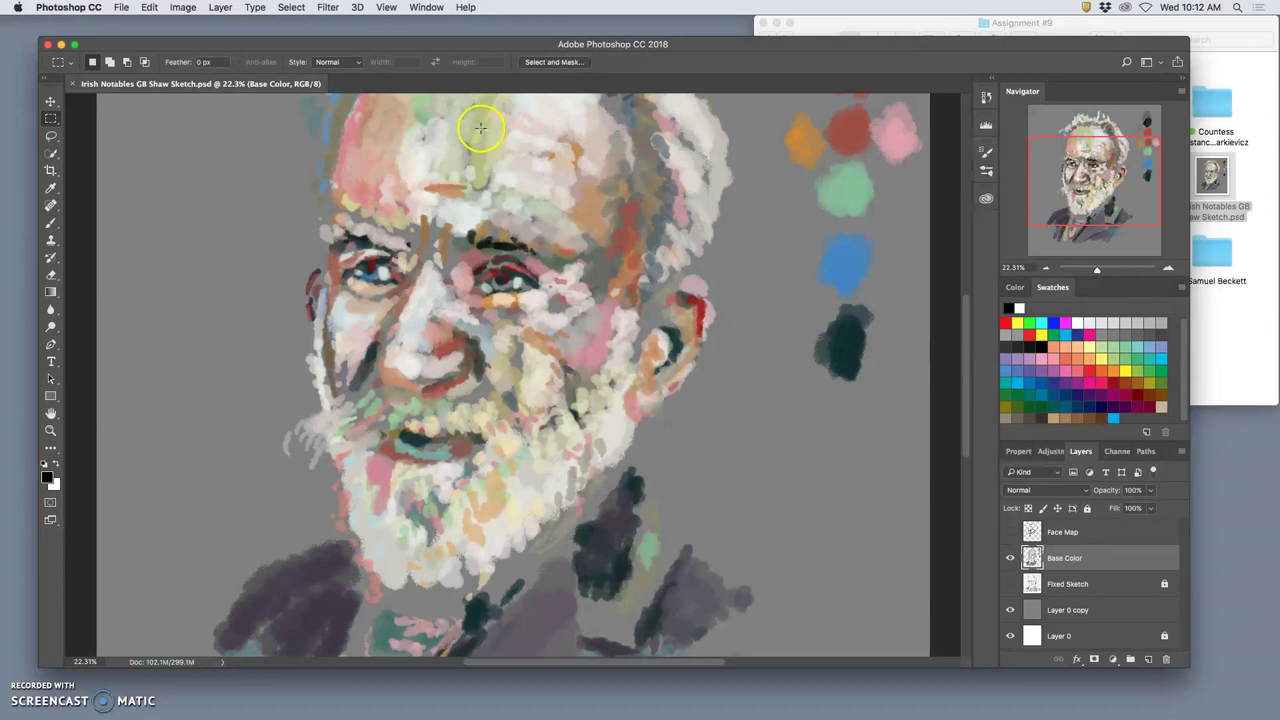
Zoom out to 12.5% so the whole portrait fits, and show the rulers around the canvas
key("super+minus")
key("super+minus")
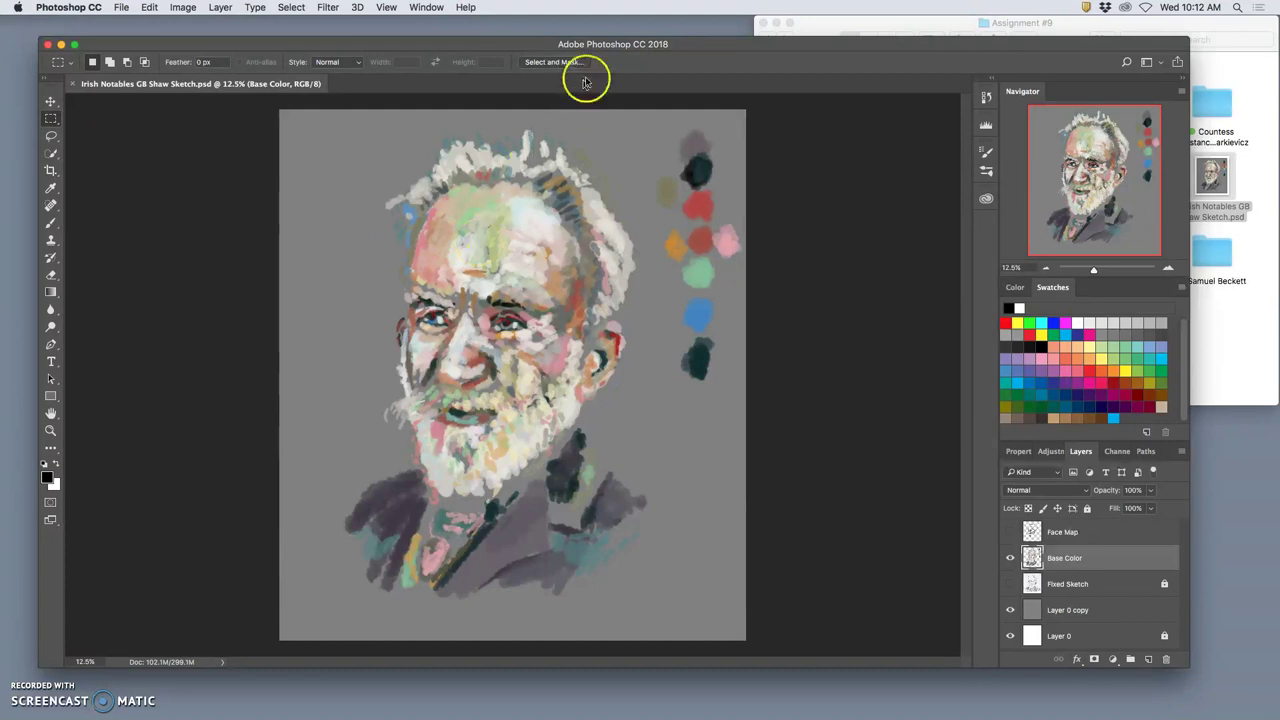
left_click(385, 7)
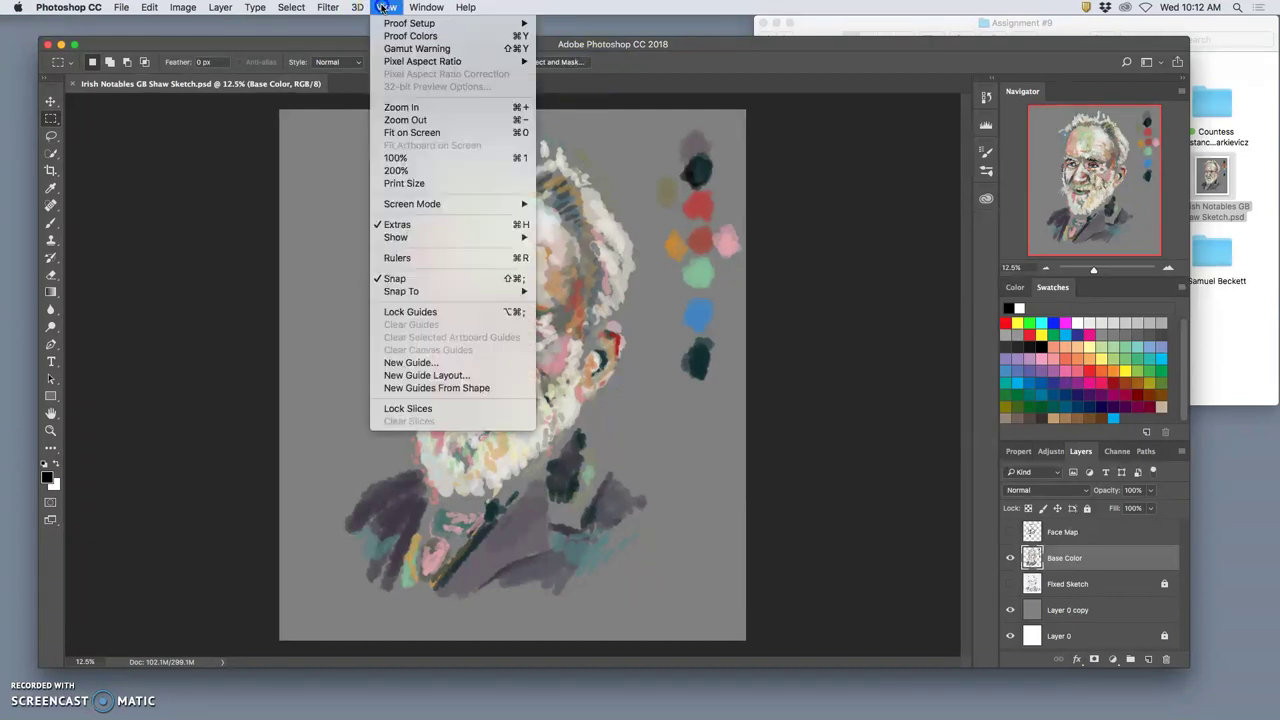
left_click(407, 263)
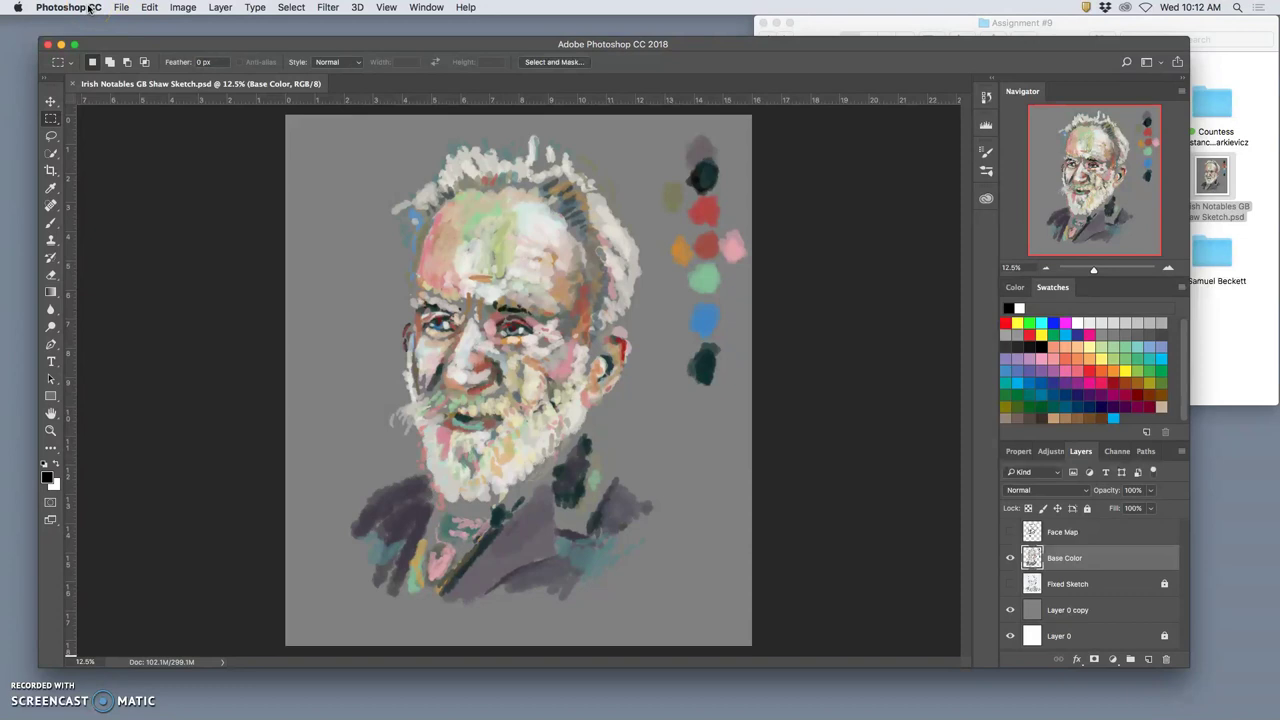
In the Performance preferences, set History States to 520 and raise Photoshop's memory allowance to 75%, and apply the settings
left_click(89, 8)
mouse_move(85, 48)
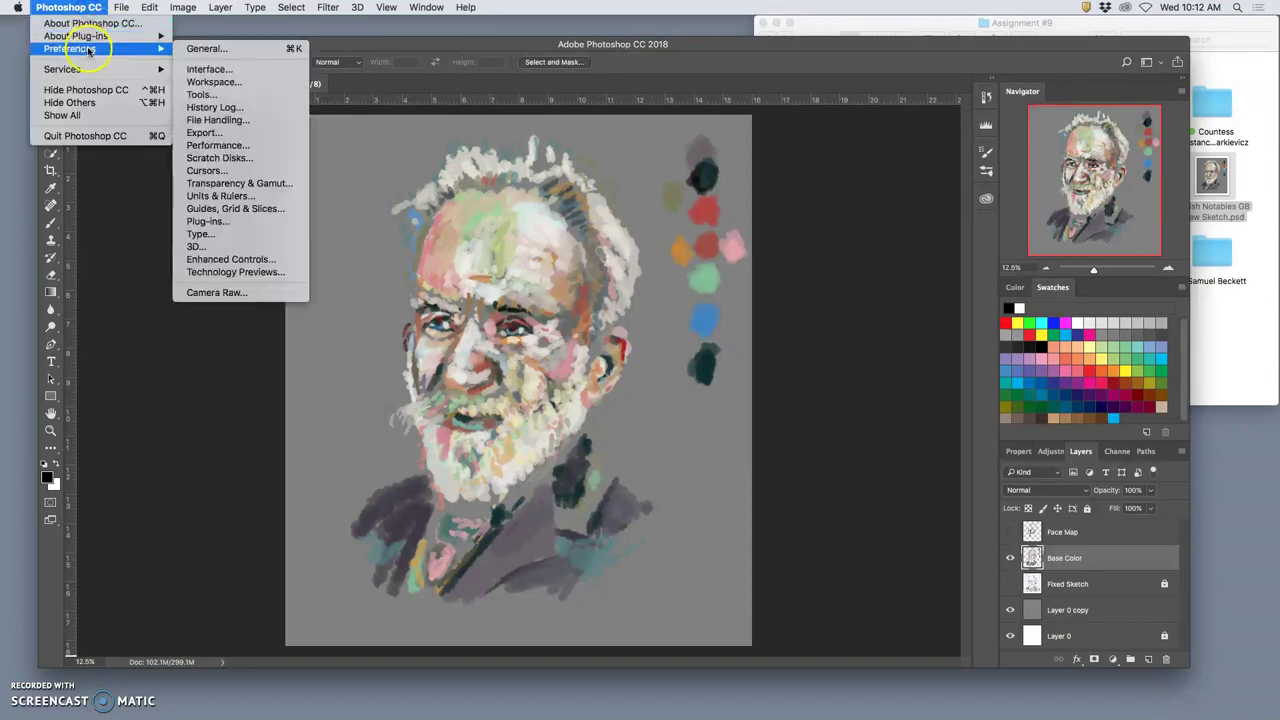
left_click(234, 148)
left_click(806, 306)
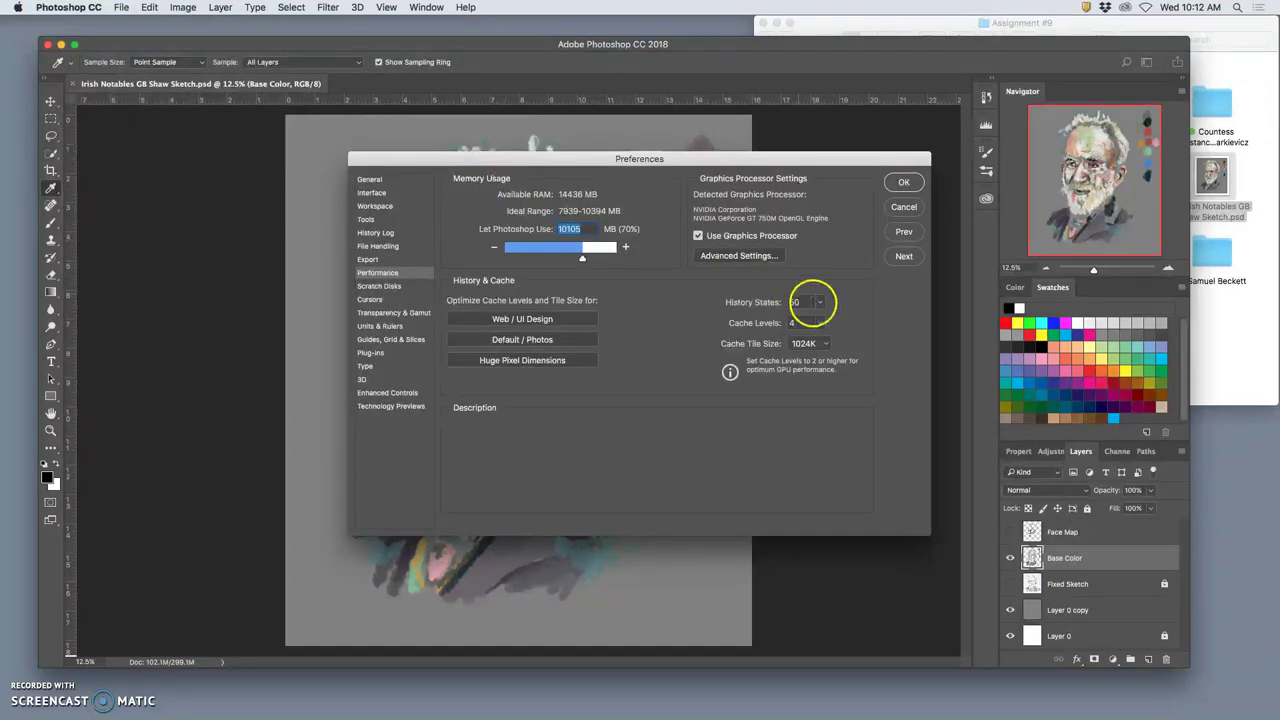
left_click(818, 304)
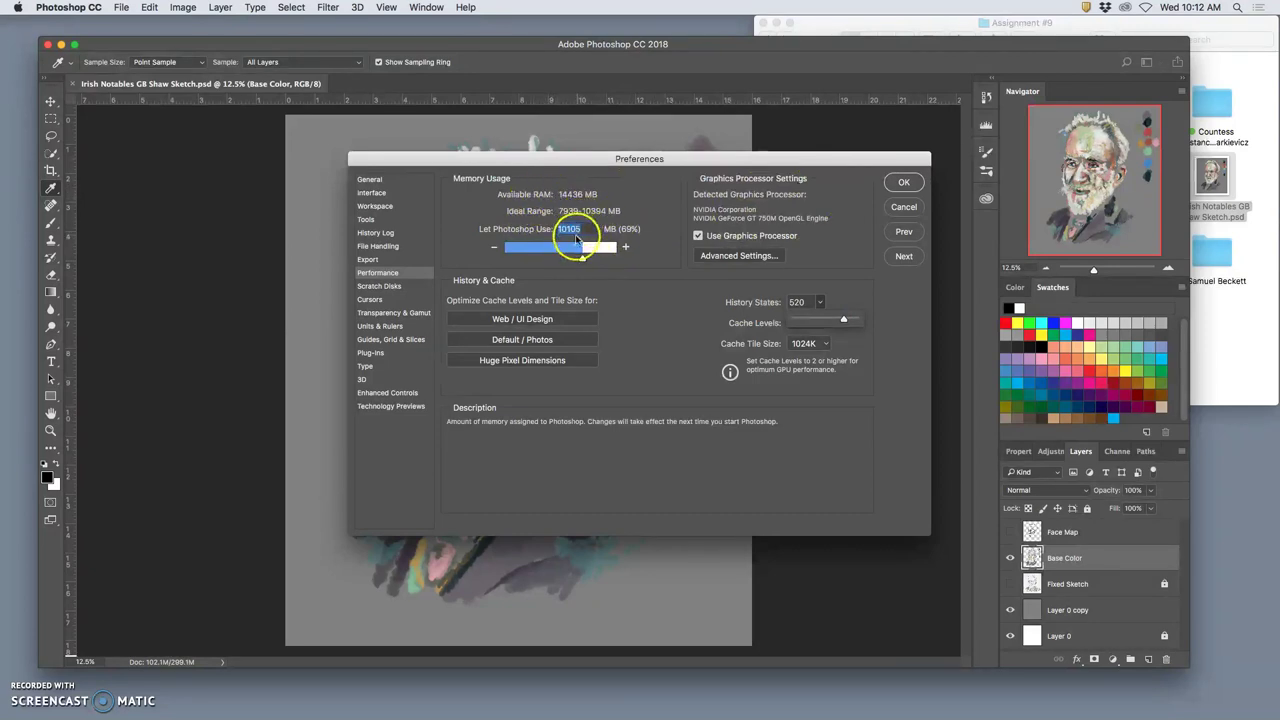
left_click_drag(581, 256, 584, 259)
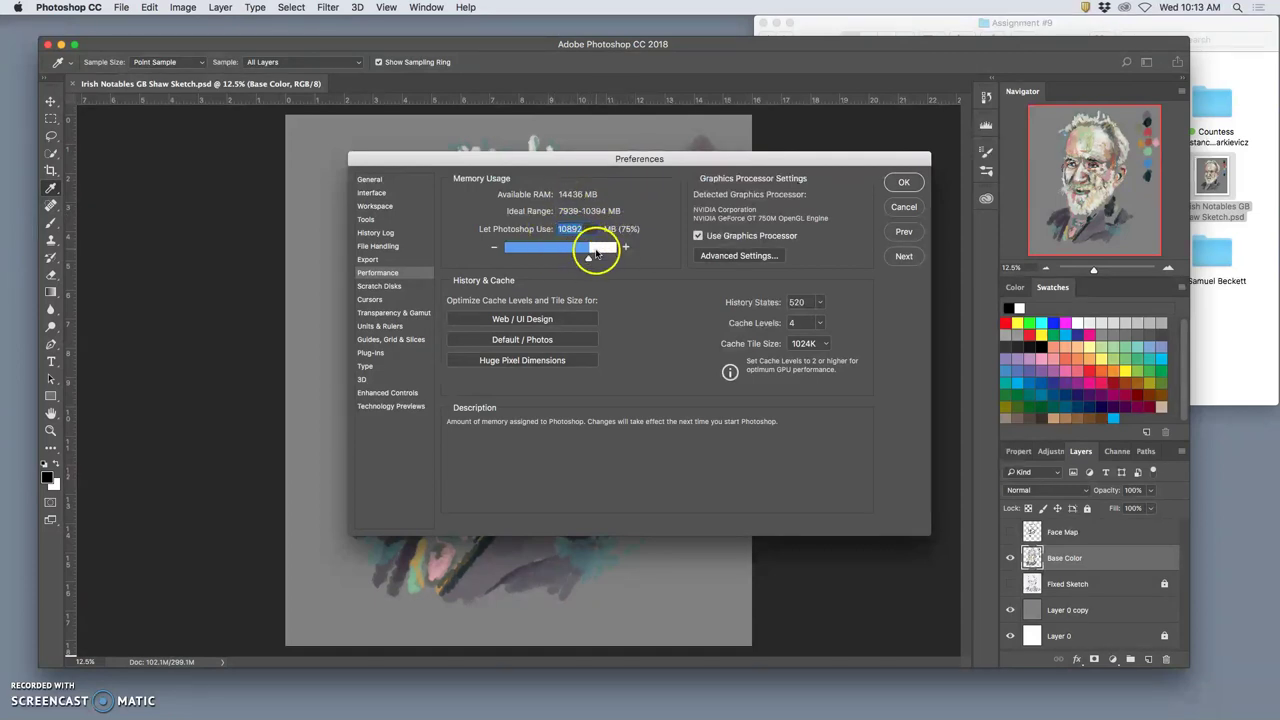
left_click(904, 183)
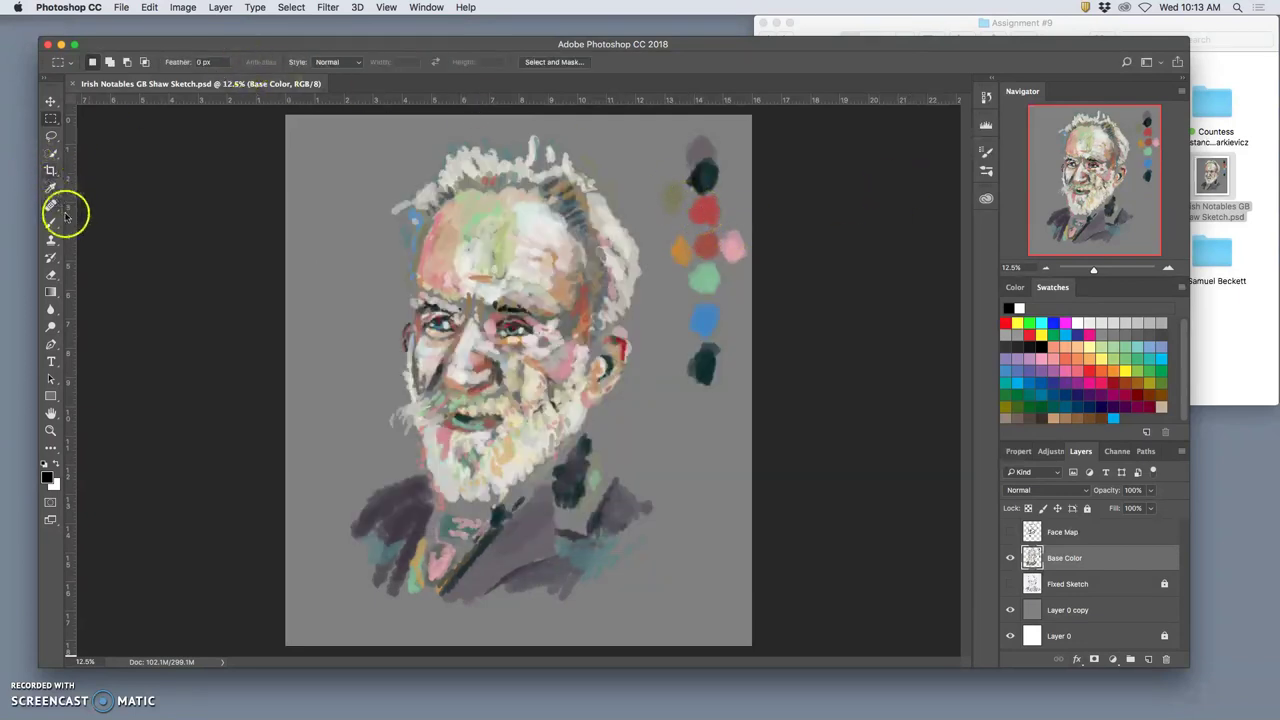
Activate the Brush tool and enlarge its brush preset picker
left_click(51, 223)
left_click(108, 62)
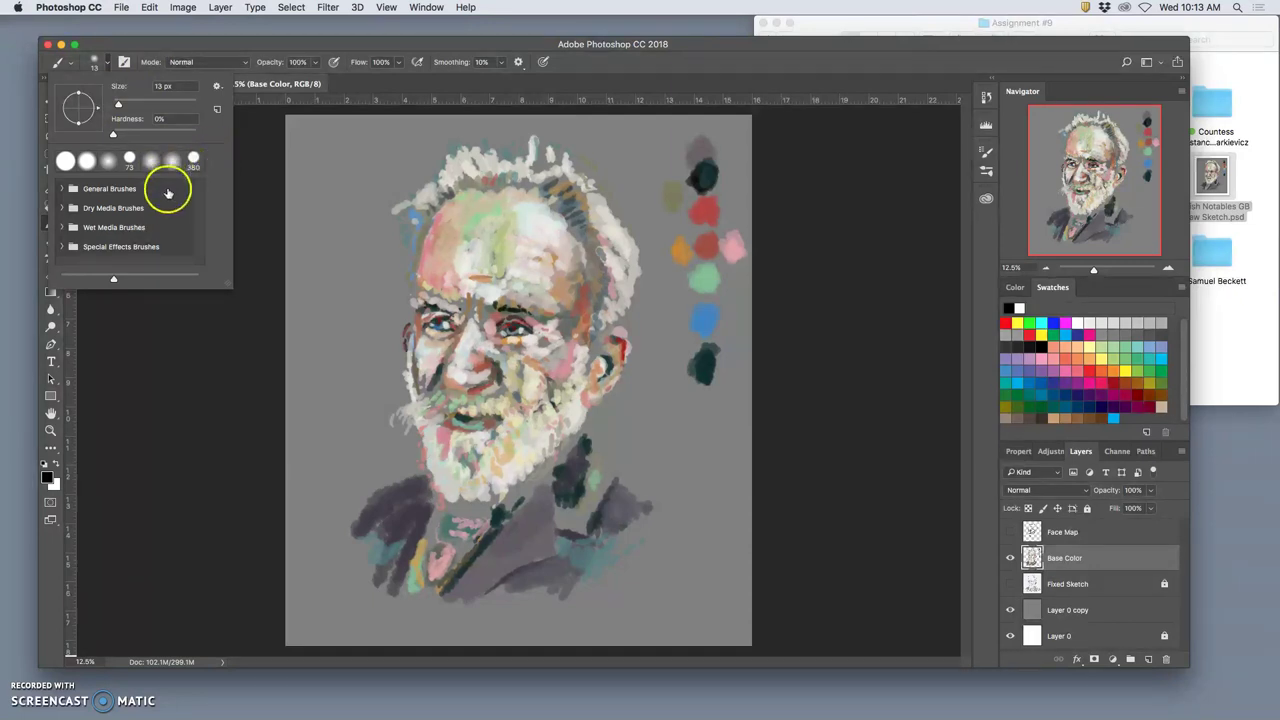
mouse_move(229, 289)
left_mouse_down()
mouse_move(251, 357)
mouse_move(256, 276)
left_mouse_up()
left_click(88, 160)
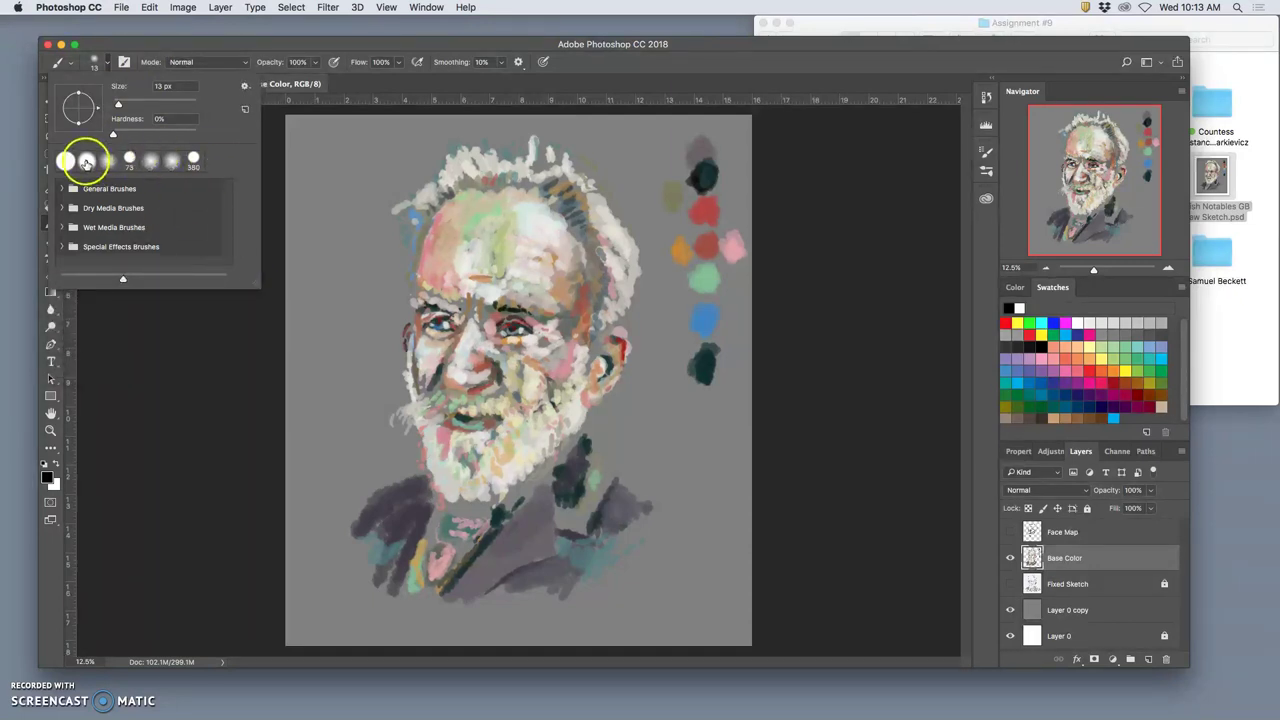
Examine the brushes offered in the General, Special Effects, Wet Media and Dry Media folders of the preset picker
left_click(63, 188)
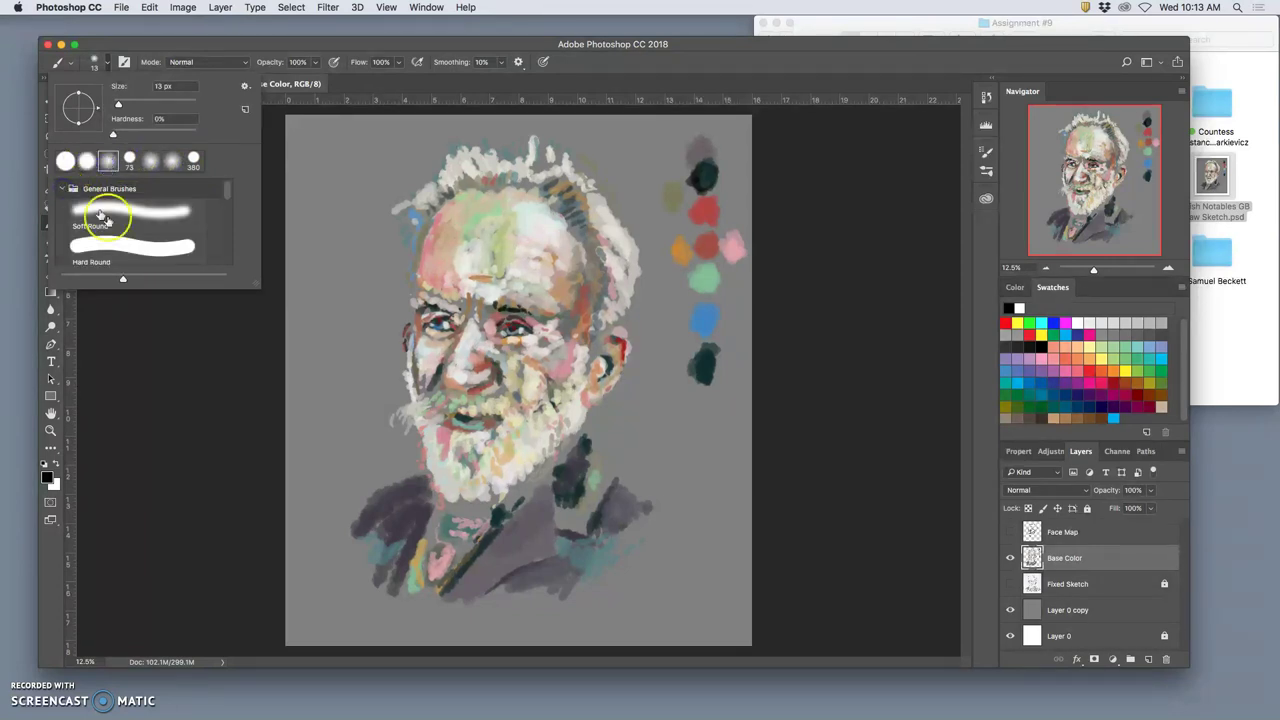
left_click_drag(224, 196, 227, 274)
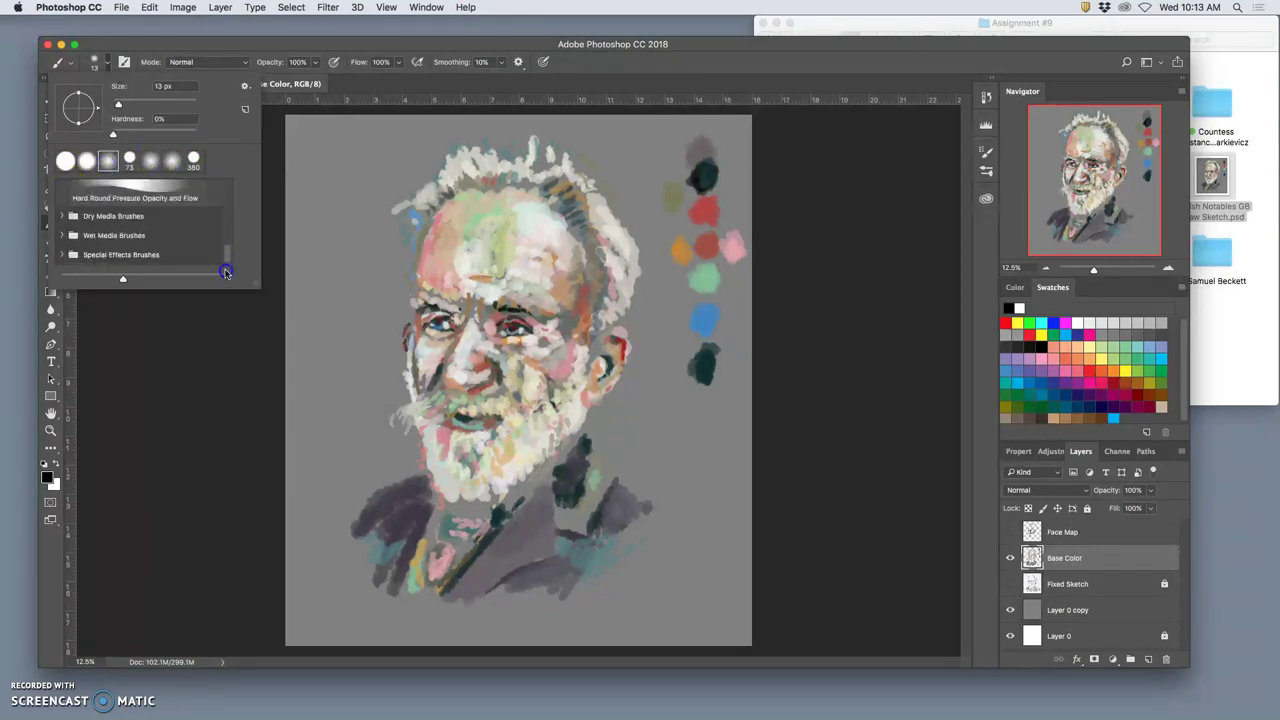
left_click(59, 257)
mouse_move(223, 218)
left_mouse_down()
mouse_move(228, 273)
mouse_move(228, 211)
mouse_move(228, 224)
left_mouse_up()
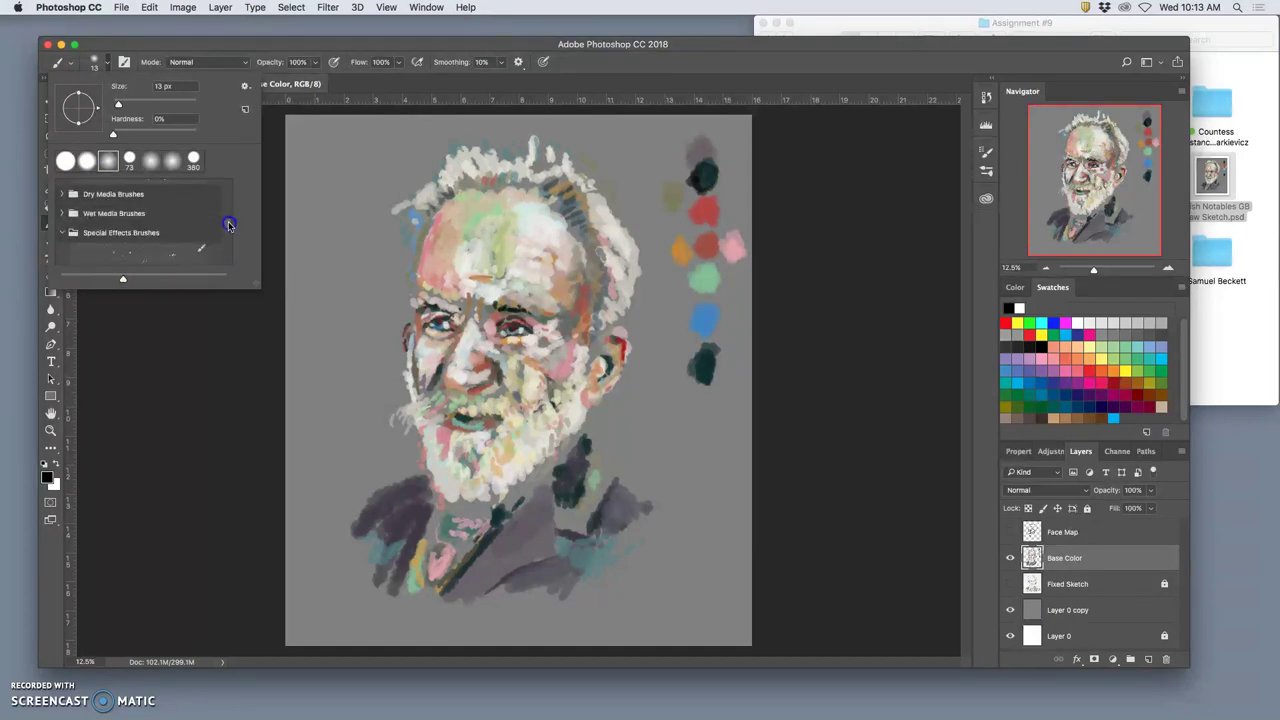
left_click(61, 232)
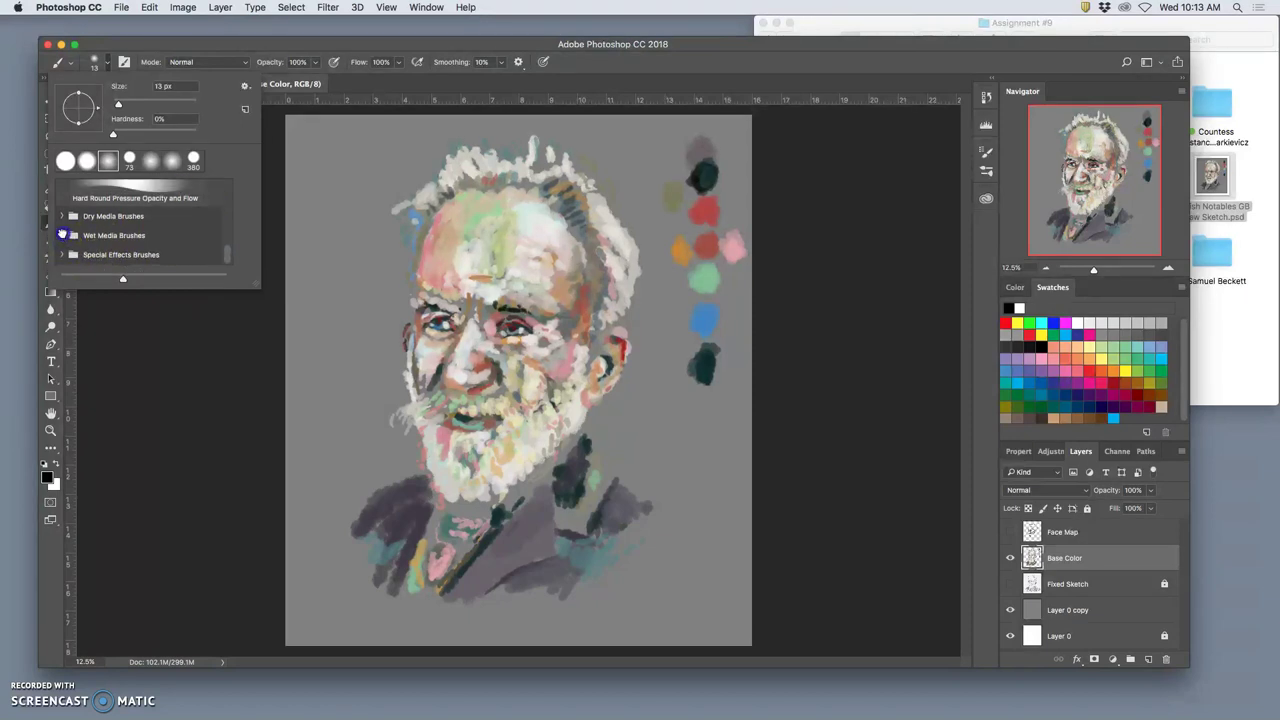
left_click(61, 234)
mouse_move(226, 228)
left_mouse_down()
mouse_move(228, 261)
mouse_move(230, 222)
left_mouse_up()
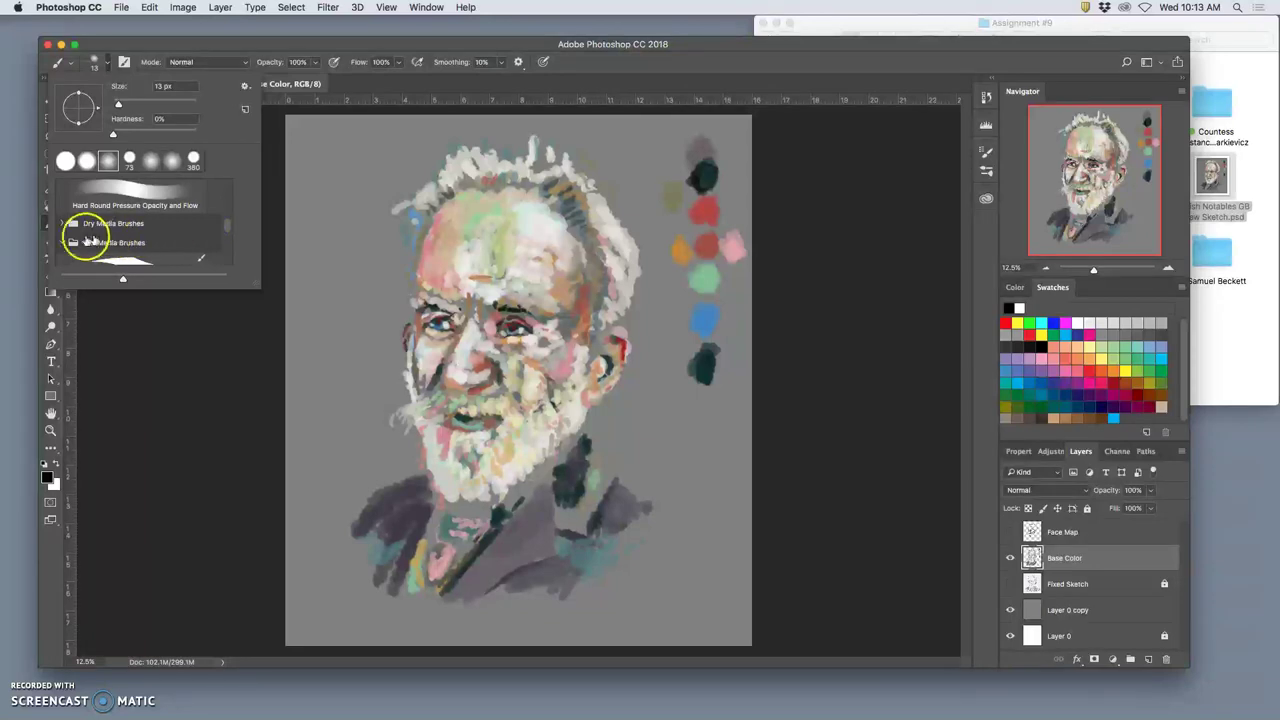
left_click(63, 242)
left_click(63, 223)
mouse_move(229, 233)
left_mouse_down()
mouse_move(227, 260)
mouse_move(236, 175)
left_mouse_up()
left_click(63, 245)
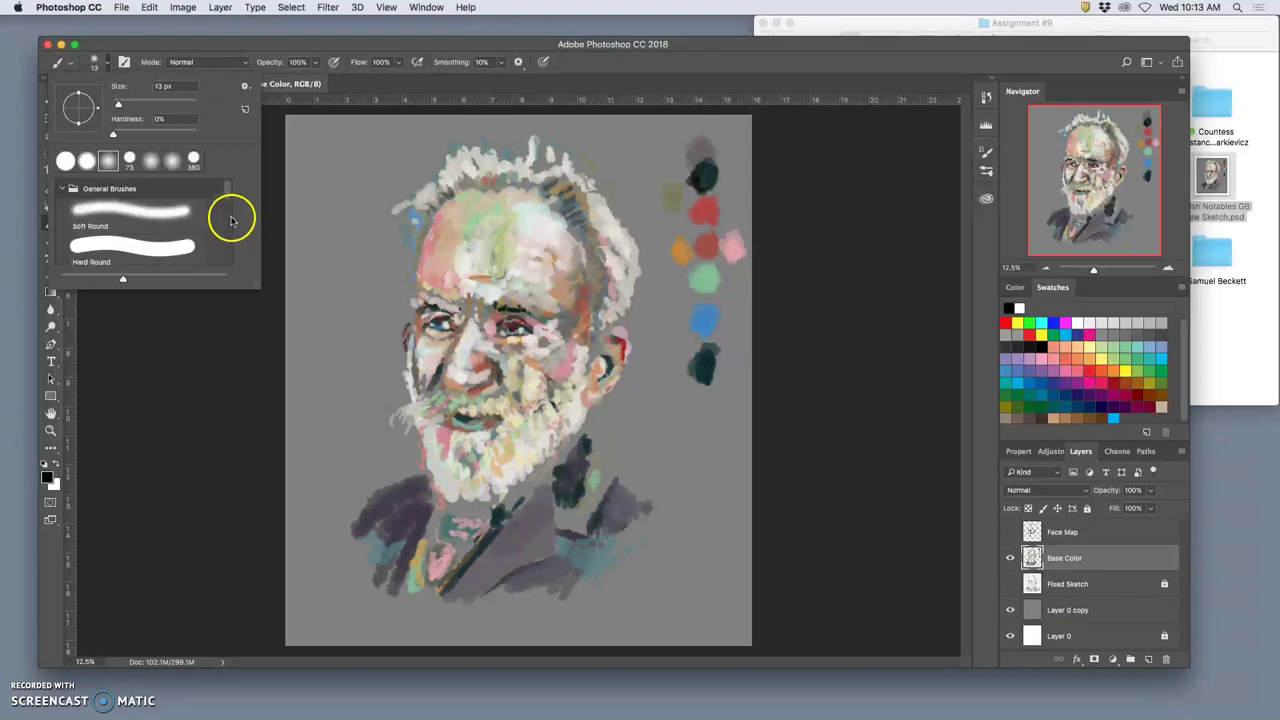
left_click(61, 188)
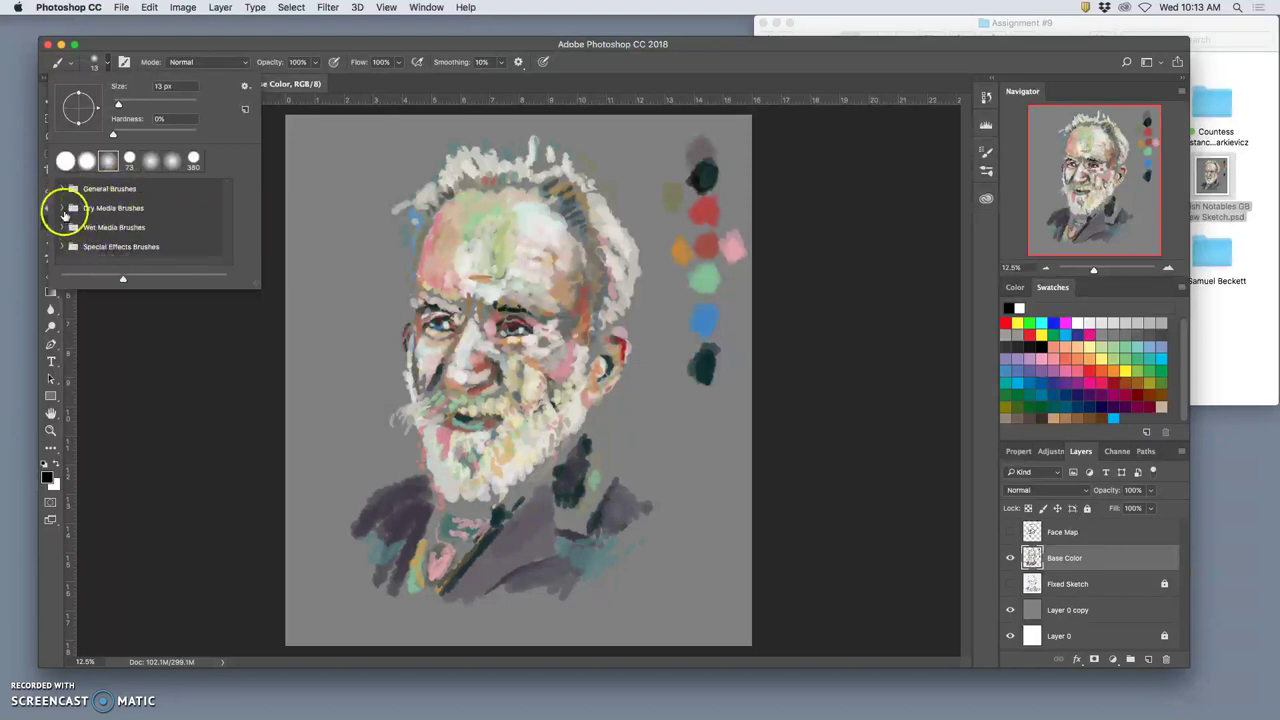
Choose Kyle's Ultimate Pastel Palooza from the Dry Media Brushes and set its size to 460 px
left_click(62, 208)
left_click_drag(224, 200, 233, 253)
left_click(137, 220)
left_click_drag(143, 108, 173, 105)
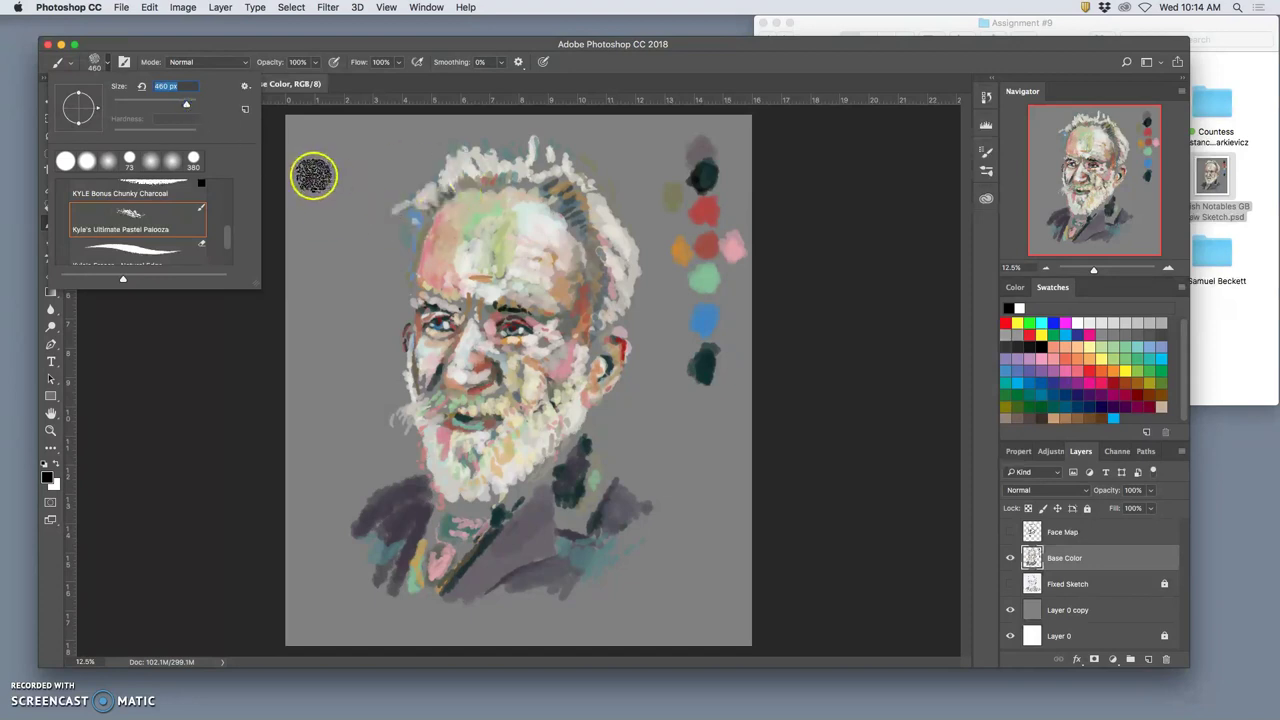
Paint black test strokes with the pastel brush on the gray background beside the face, and undo them all
left_click(337, 188)
mouse_move(343, 234)
left_mouse_down()
mouse_move(359, 300)
mouse_move(342, 408)
mouse_move(326, 228)
mouse_move(333, 313)
mouse_move(341, 271)
mouse_move(366, 270)
mouse_move(349, 330)
mouse_move(375, 369)
mouse_move(334, 331)
mouse_move(364, 376)
mouse_move(353, 448)
mouse_move(322, 453)
mouse_move(328, 494)
mouse_move(348, 440)
mouse_move(378, 445)
mouse_move(359, 407)
mouse_move(343, 421)
mouse_move(331, 377)
mouse_move(341, 240)
mouse_move(344, 290)
left_mouse_up()
key("super+alt+z")
key("super+alt+z")
key("super+alt+z")
key("super+alt+z")
key("super+alt+z")
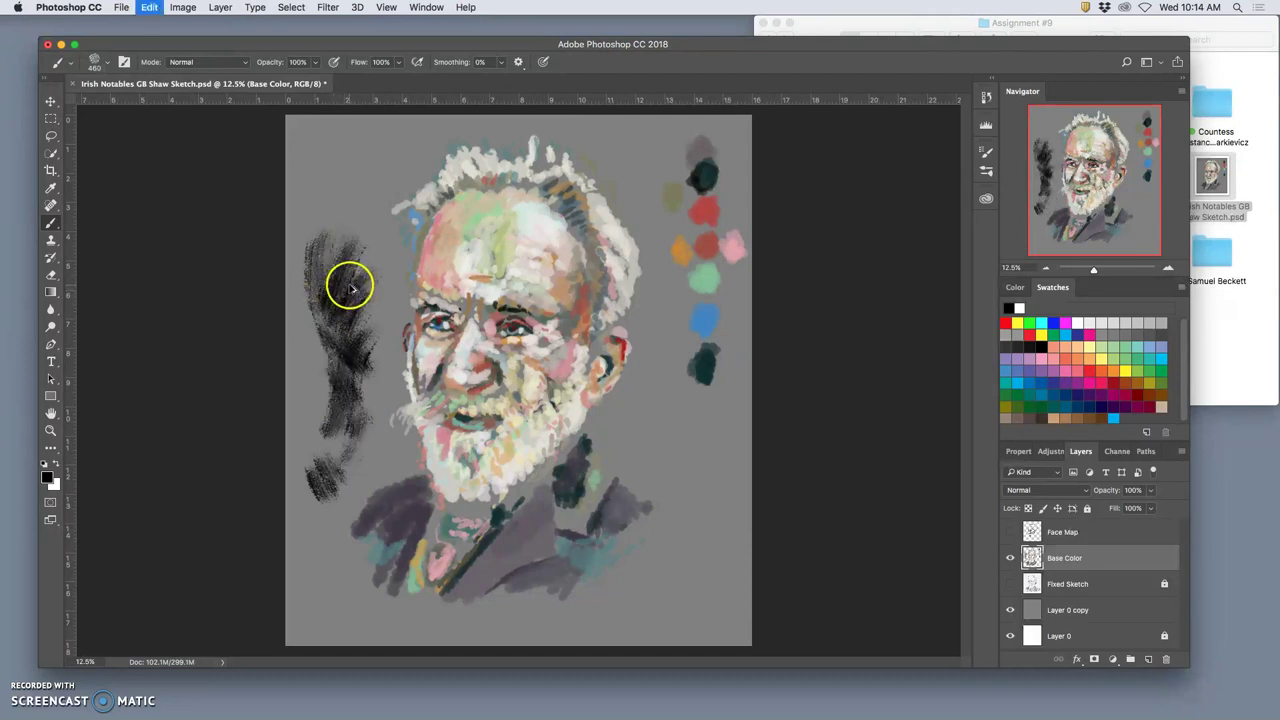
key("super+alt+z")
key("super+alt+z")
key("super+alt+z")
key("super+alt+z")
key("super+alt+z")
key("super+alt+z")
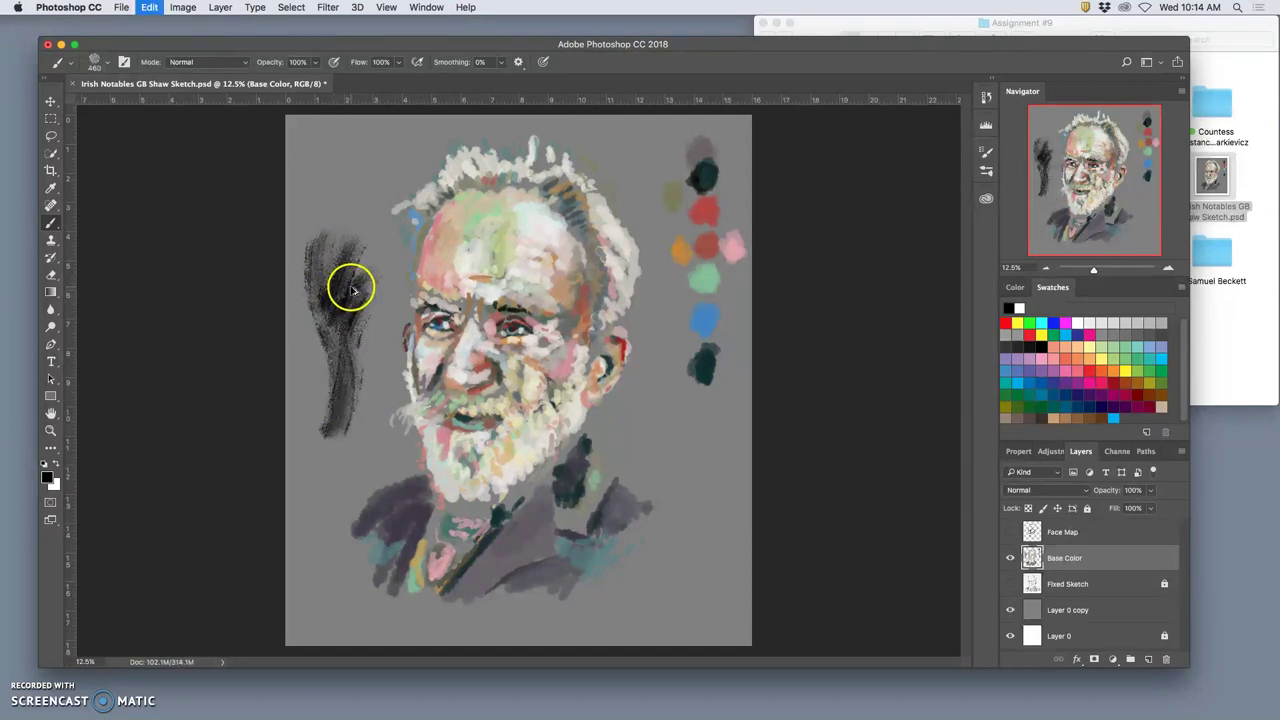
key("super+alt+z")
key("super+alt+z")
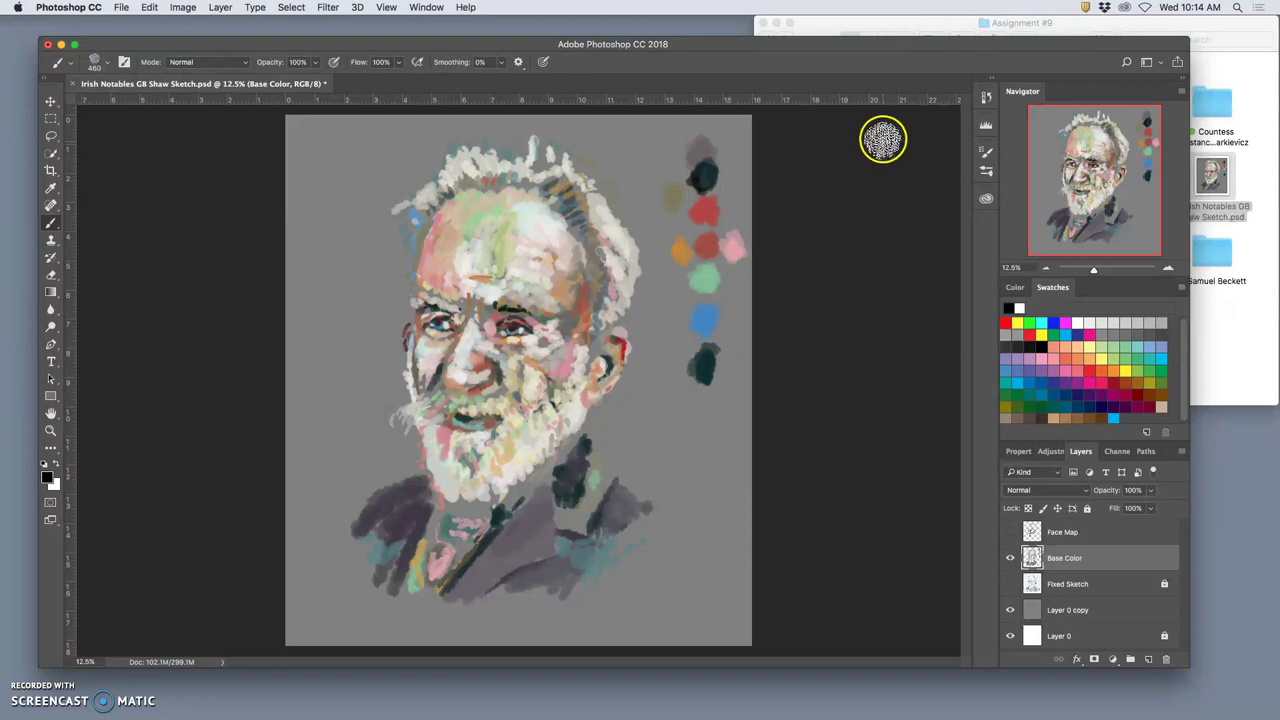
In the pastel brush's Shape Dynamics settings, set the Minimum Diameter to 19%
left_click(986, 158)
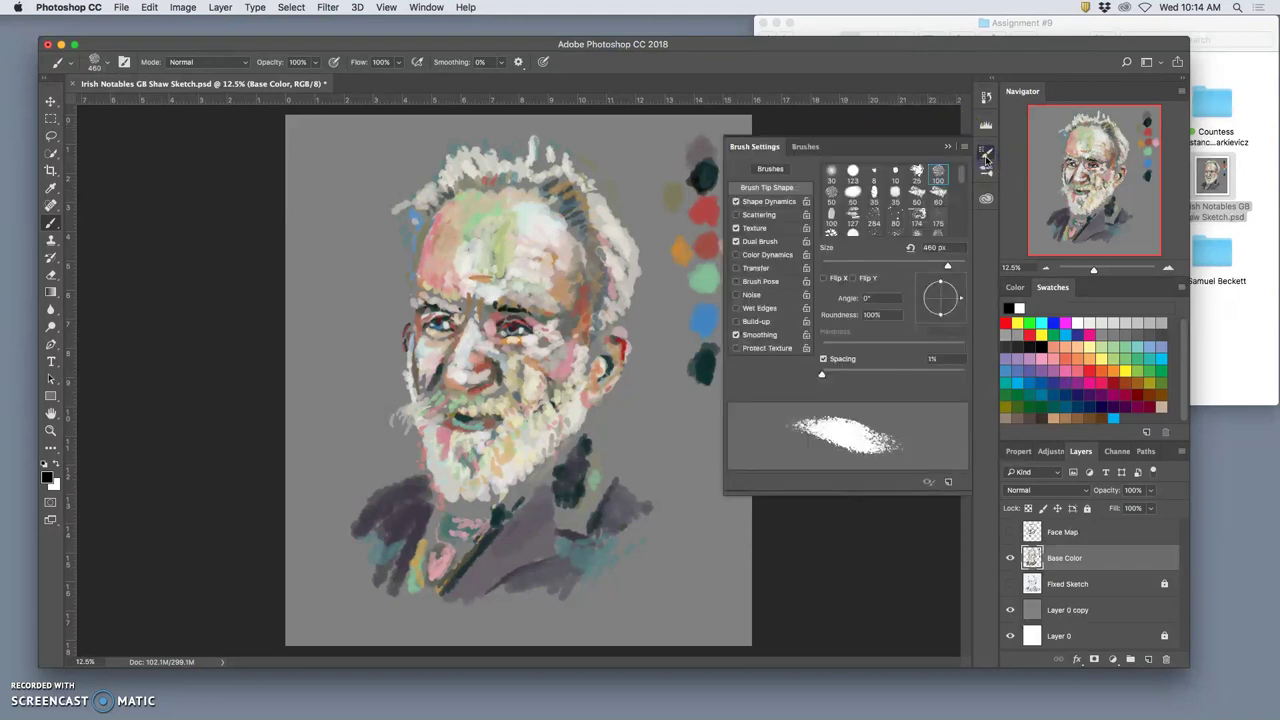
left_click(760, 204)
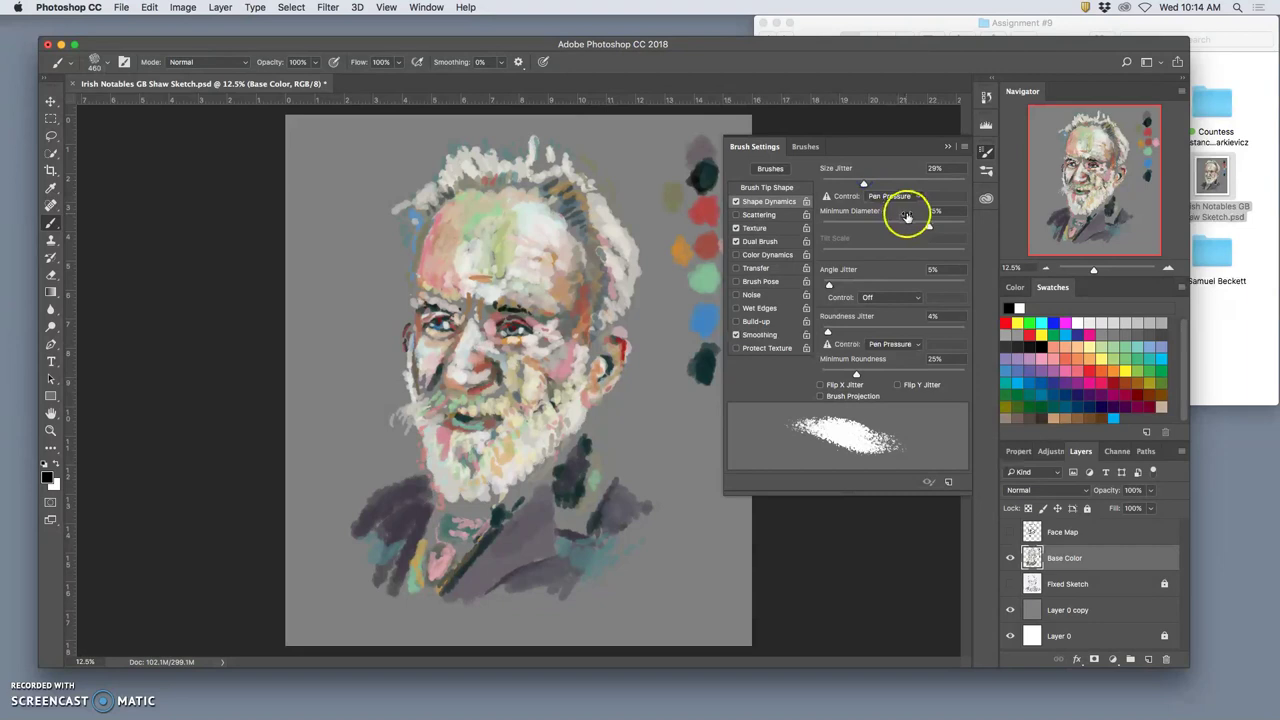
left_click_drag(916, 227, 867, 227)
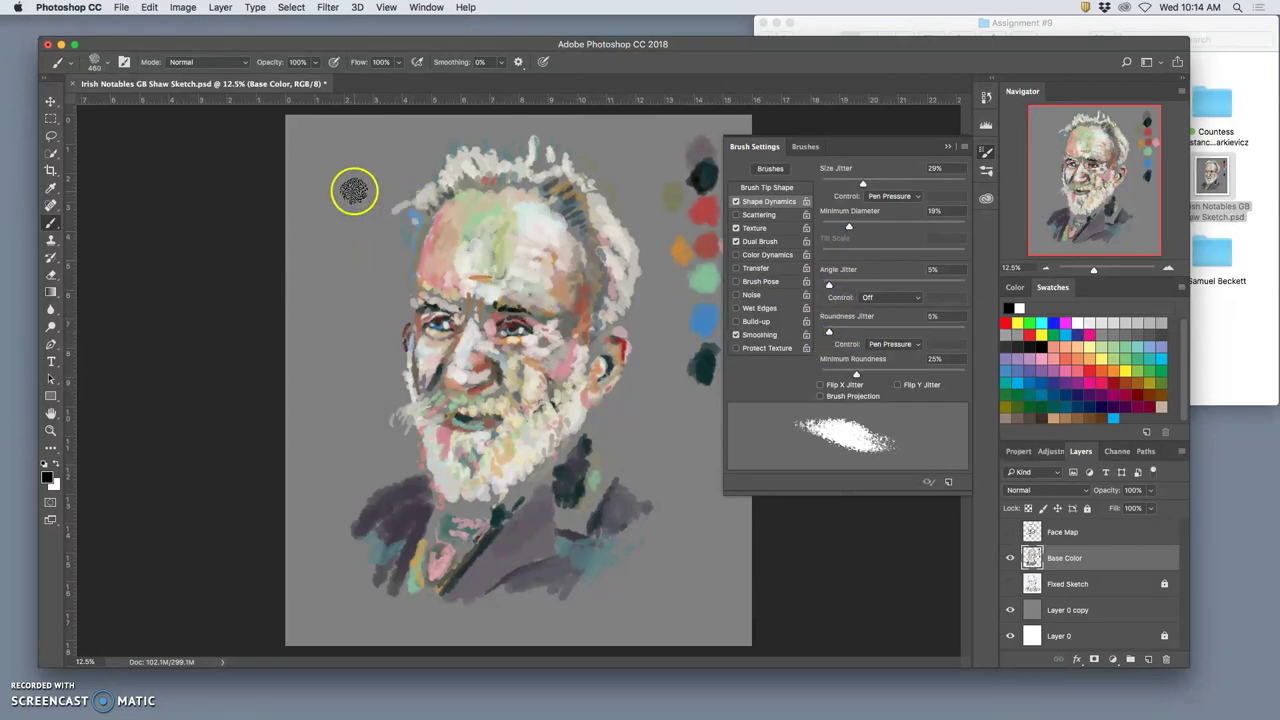
Test the adjusted pastel brush with black strokes on the gray background beside the face, and undo the strokes
left_click_drag(342, 245, 338, 440)
mouse_move(318, 390)
left_mouse_down()
mouse_move(311, 243)
mouse_move(373, 191)
mouse_move(363, 250)
mouse_move(383, 290)
mouse_move(361, 326)
mouse_move(347, 322)
mouse_move(345, 282)
mouse_move(365, 300)
mouse_move(371, 278)
mouse_move(385, 333)
left_mouse_up()
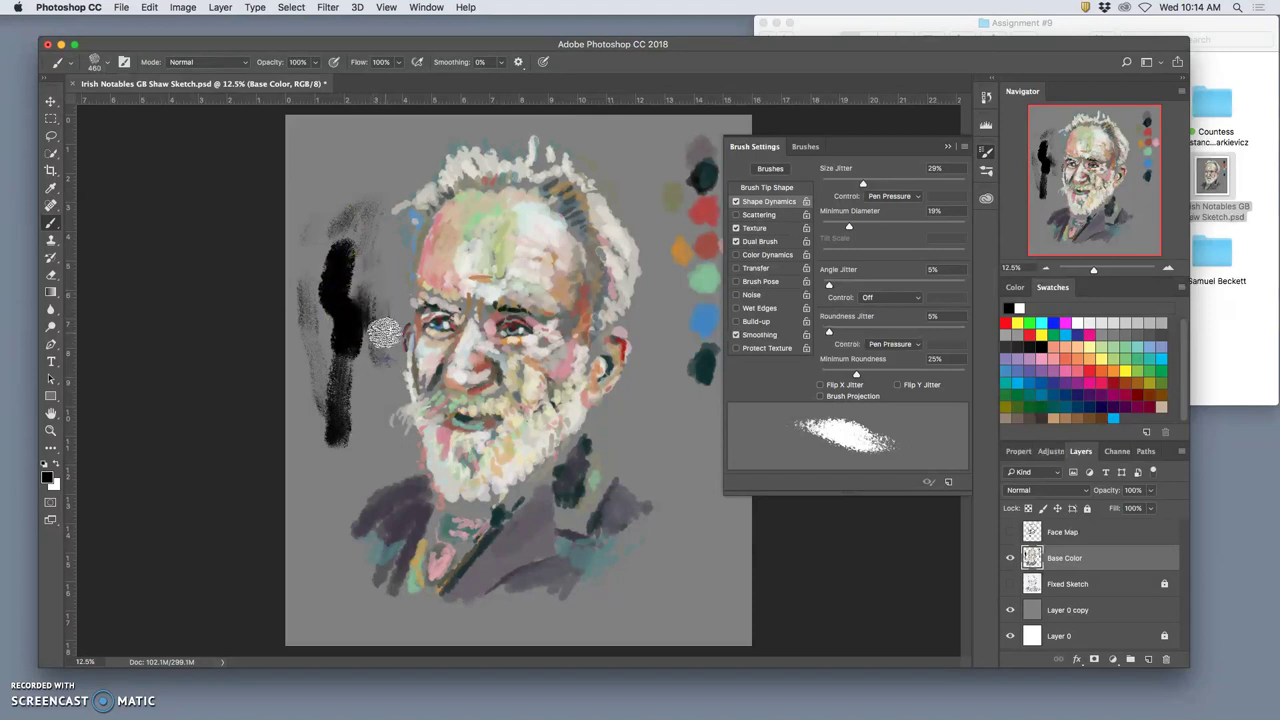
key("super+z")
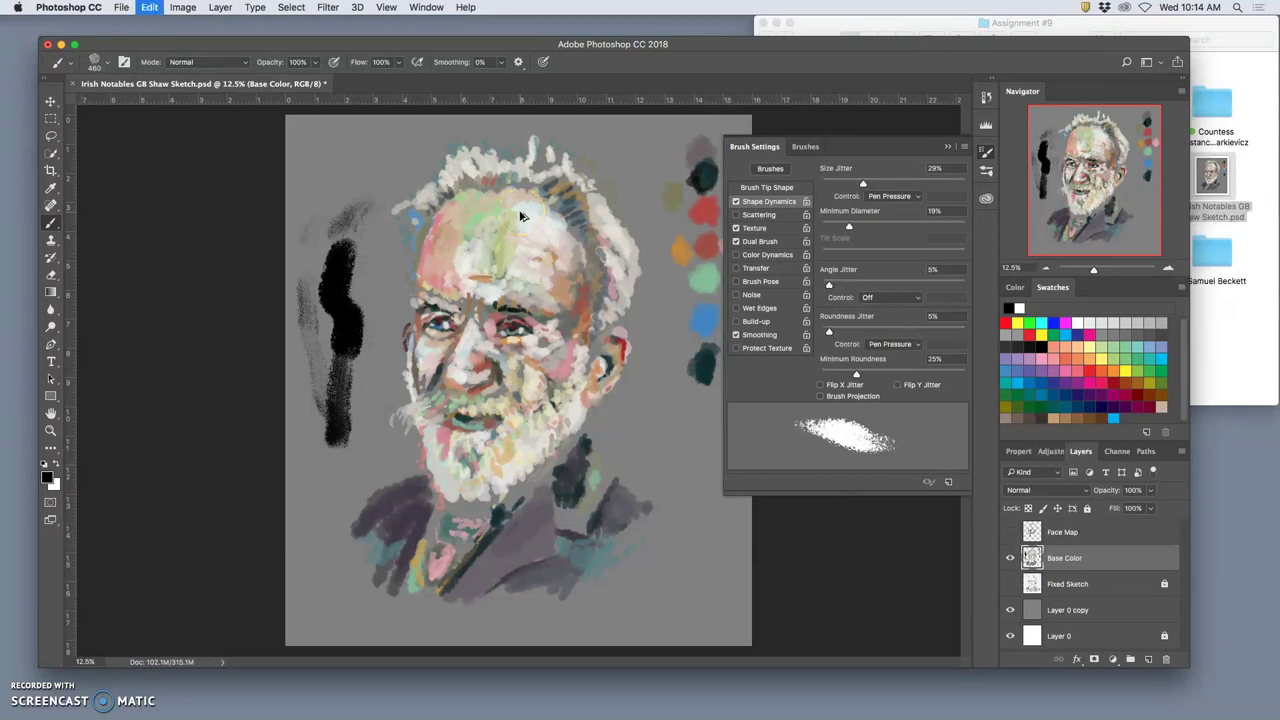
key("super+alt+z")
key("super+alt+z")
key("super+alt+z")
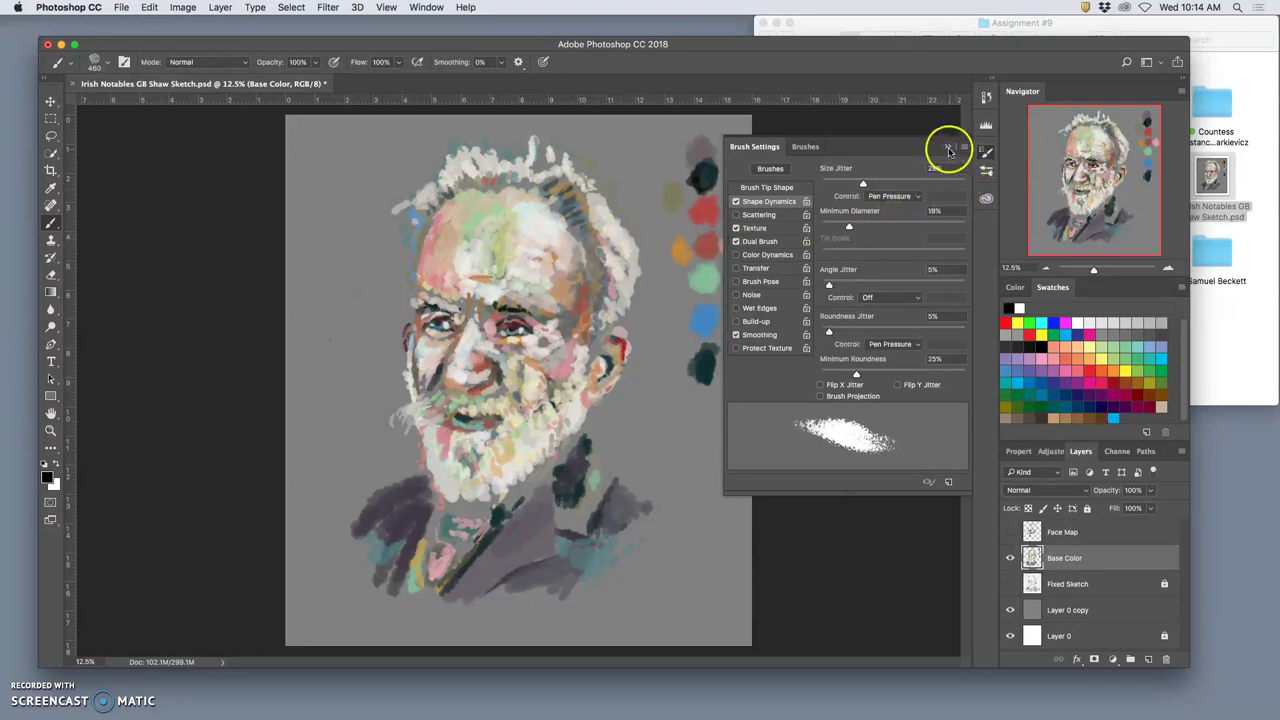
Collapse the brush settings, sample a skin tone above the eyebrow beside the ear, and set the brush opacity to 70%
left_click(946, 146)
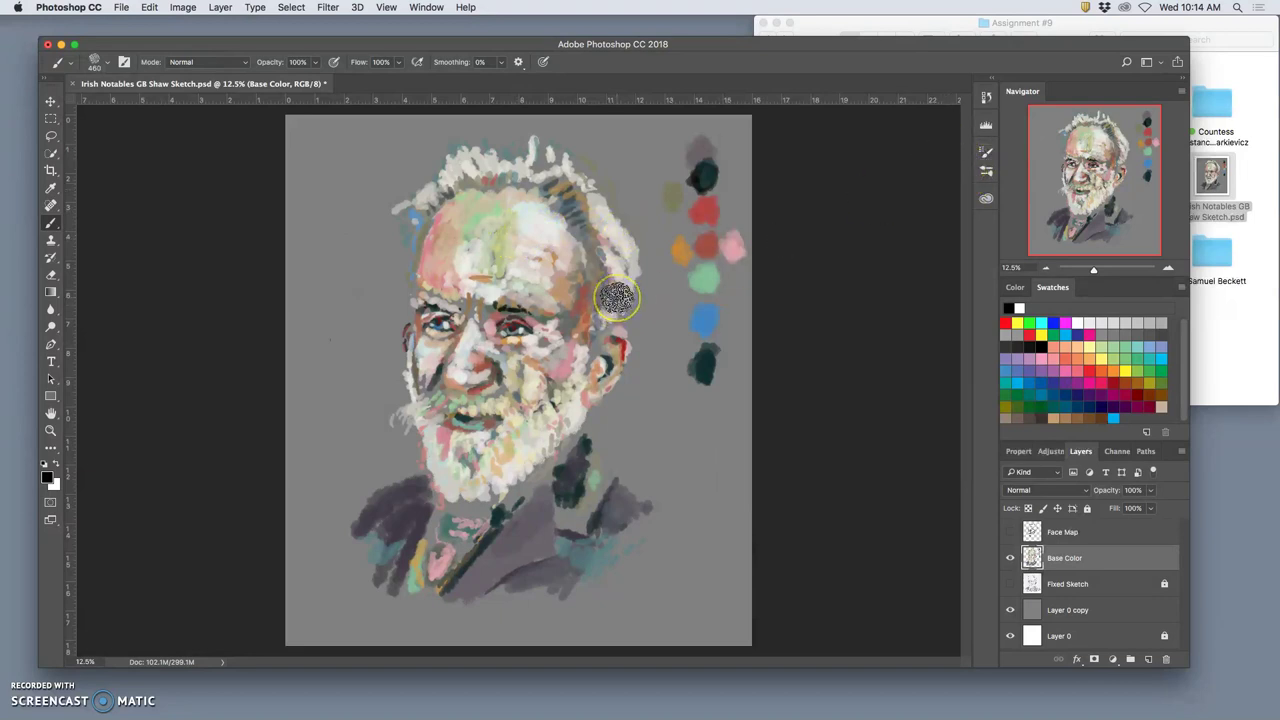
left_click(548, 300, "alt")
left_click(315, 63)
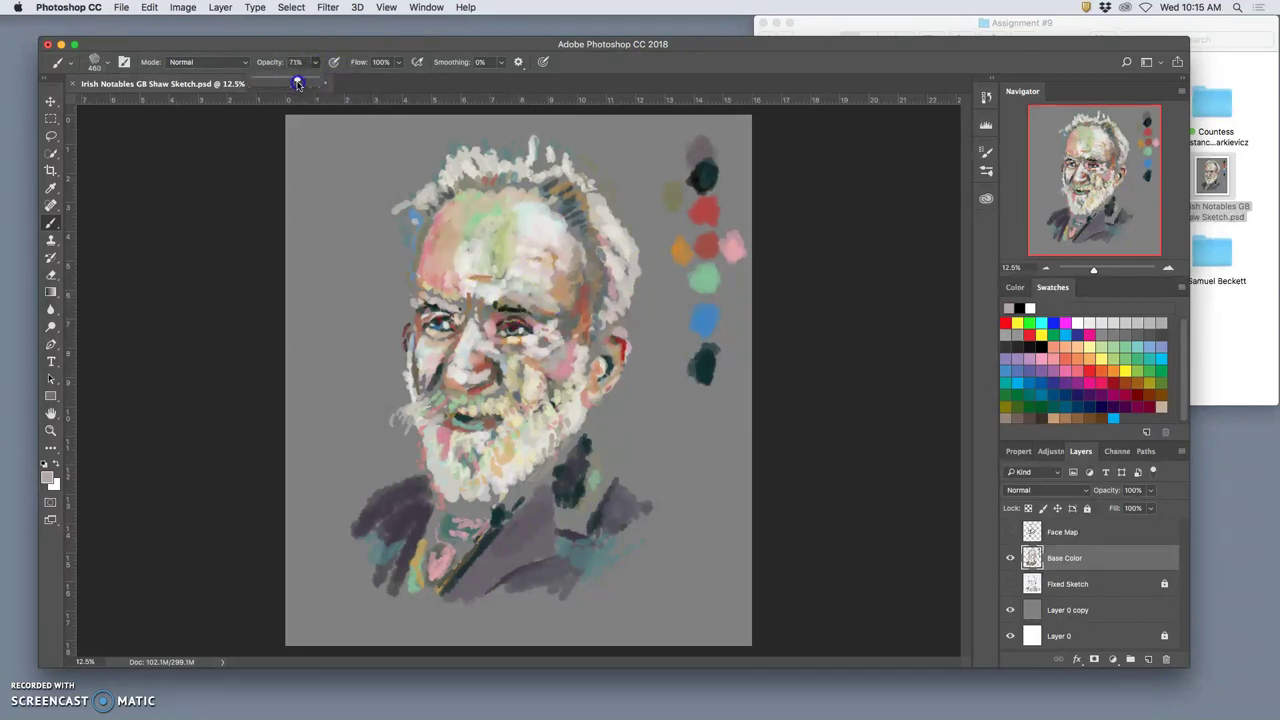
Paint pastel strokes over the brow and cheek on the ear side of the face, resampling skin tones from the portrait
left_click(506, 299)
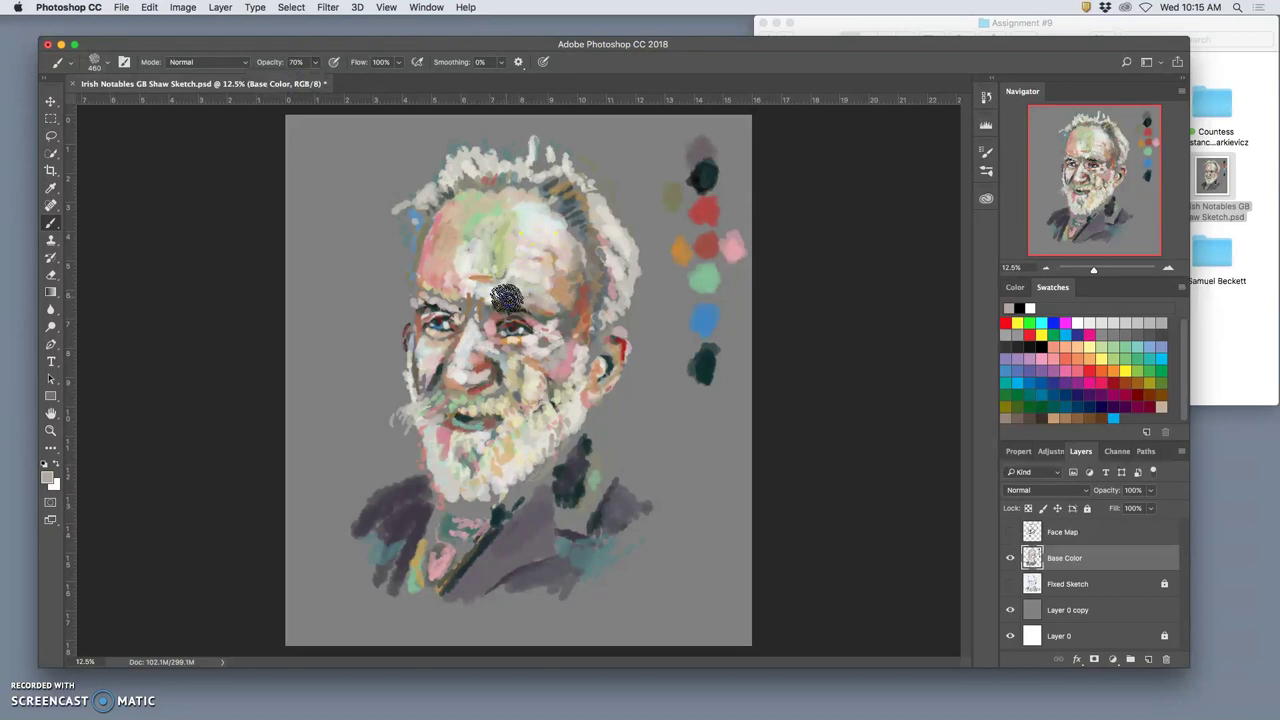
left_click_drag(546, 296, 547, 306)
left_click(549, 369)
left_click(553, 312)
mouse_move(563, 311)
left_mouse_down()
mouse_move(547, 354)
mouse_move(549, 297)
mouse_move(570, 318)
mouse_move(568, 336)
mouse_move(532, 291)
left_mouse_up()
left_click(560, 289, "alt")
left_click(554, 298)
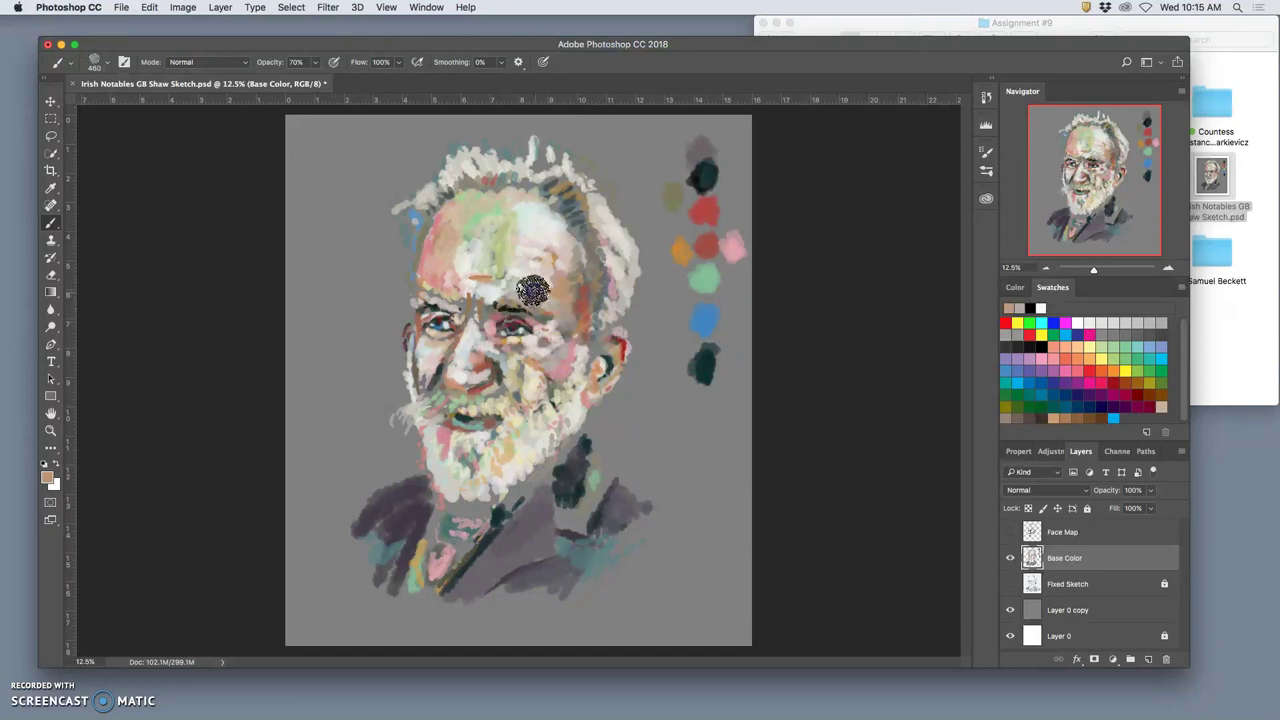
Set the brush size to 268 px and paint down the middle of the forehead with a tone sampled near the hairline
left_click(108, 63)
left_click_drag(185, 104, 178, 104)
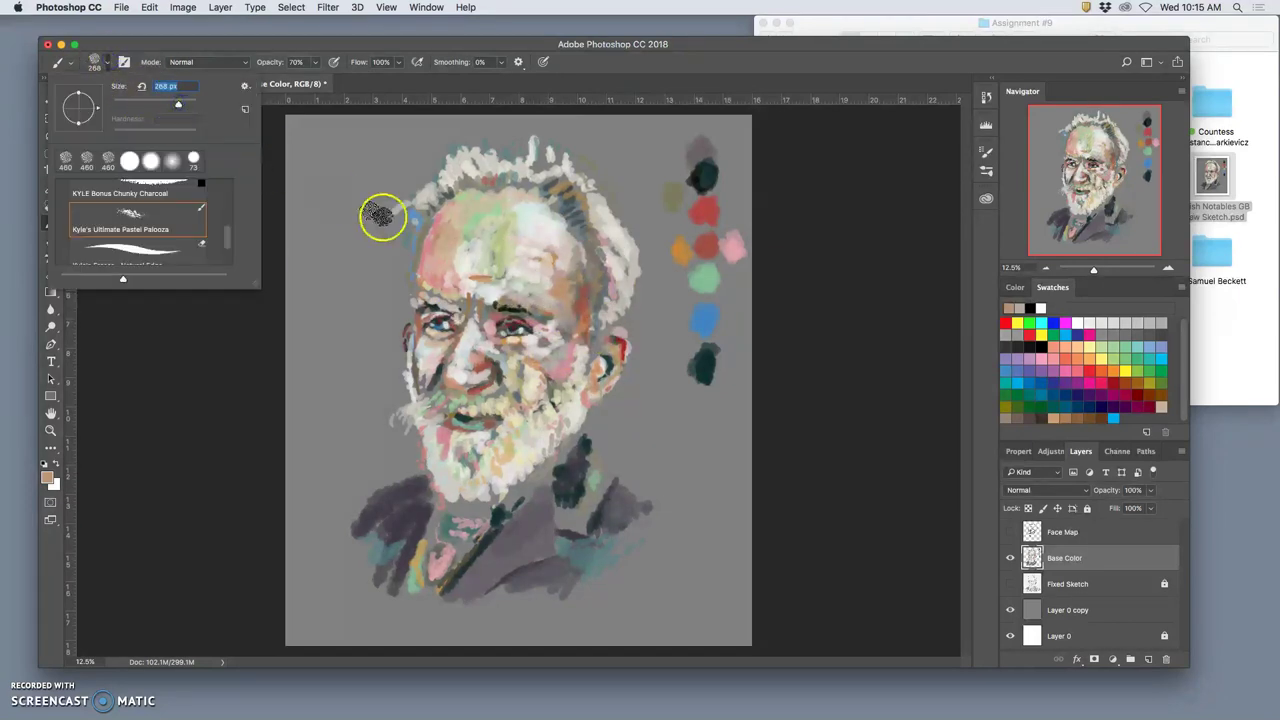
left_click(508, 197, "alt")
left_click_drag(506, 205, 503, 263)
Paint over the dark collar patch below the beard, repeatedly sampling purple-gray and dark green tones from the jacket
left_click(560, 491, "alt")
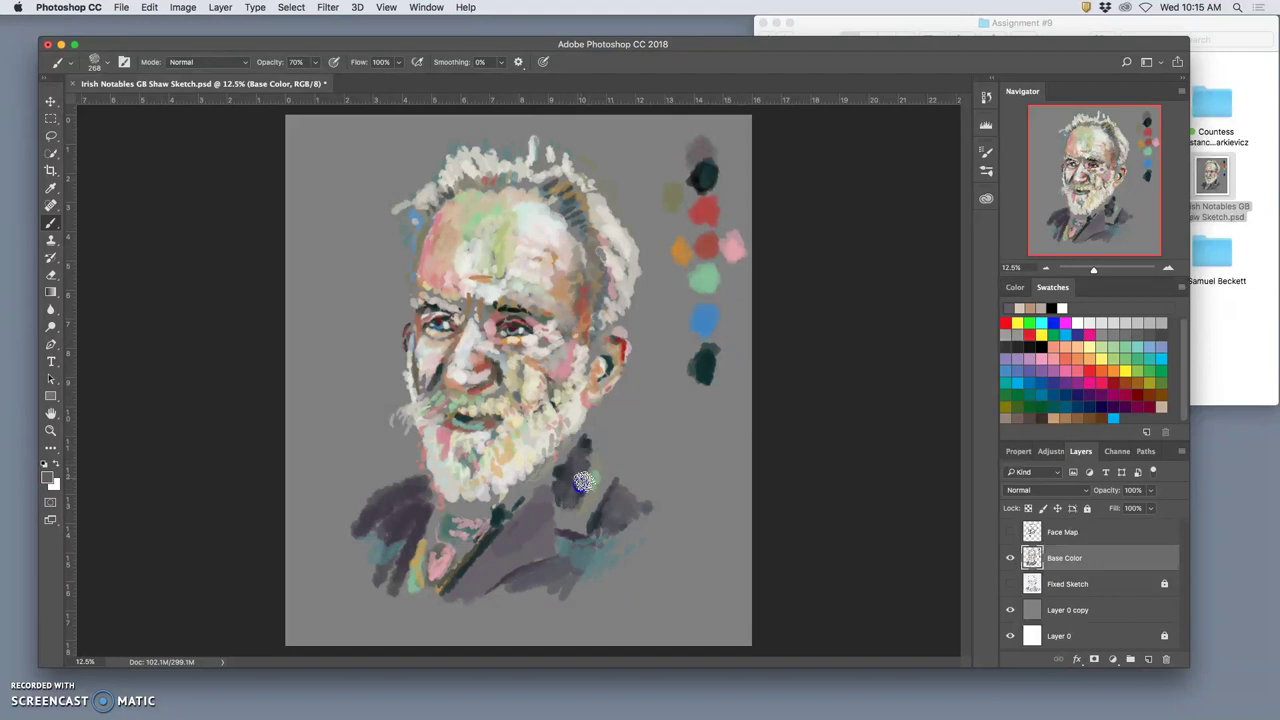
left_click(575, 503, "alt")
left_click_drag(572, 484, 585, 463)
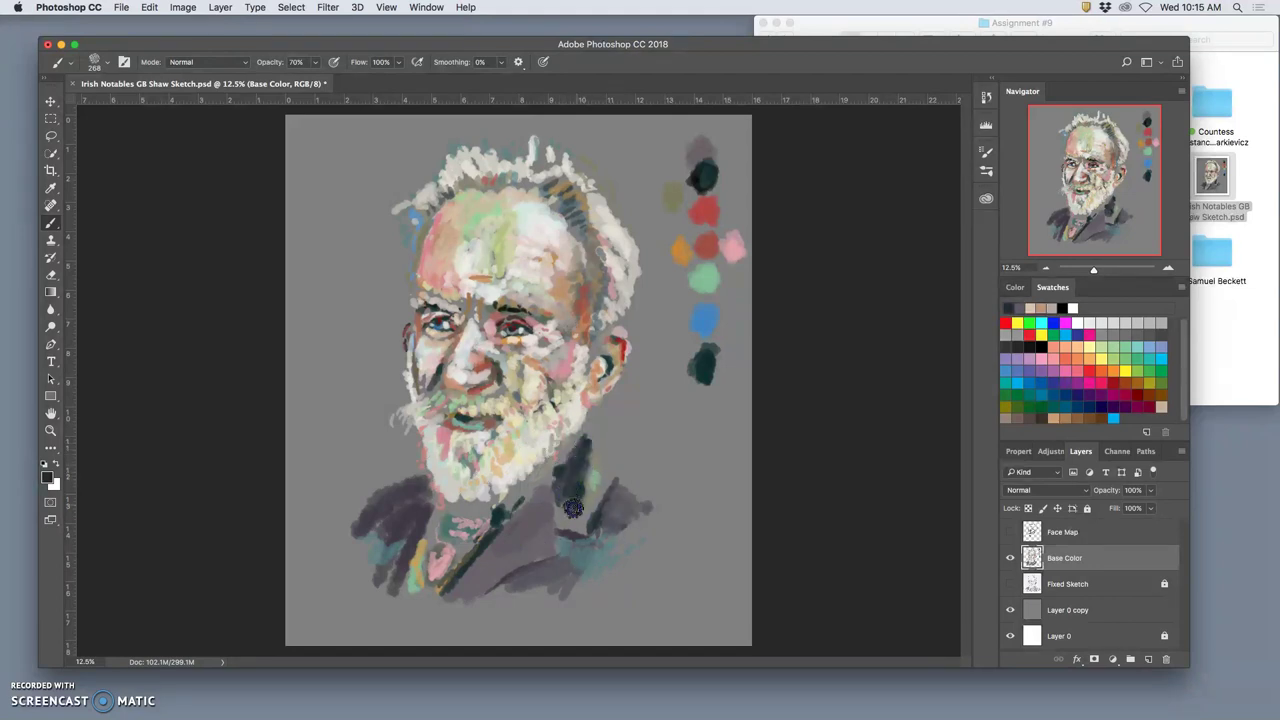
left_click(567, 501, "alt")
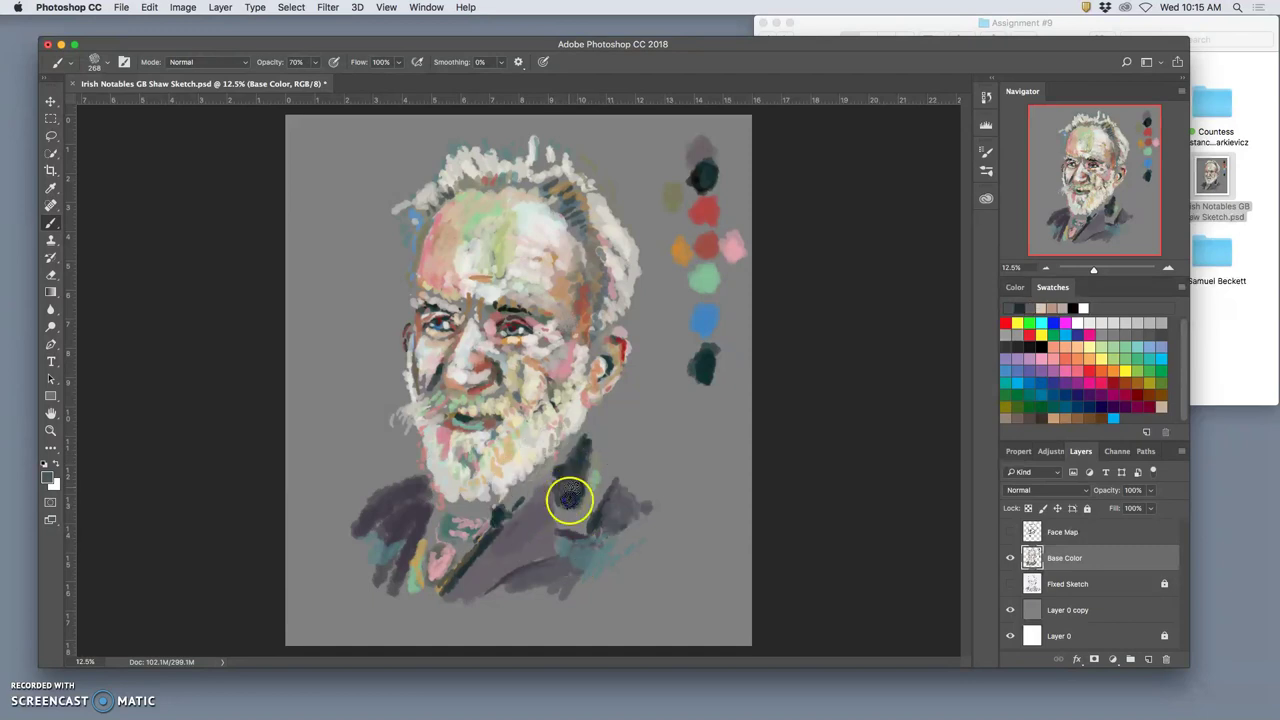
left_click(575, 500, "alt")
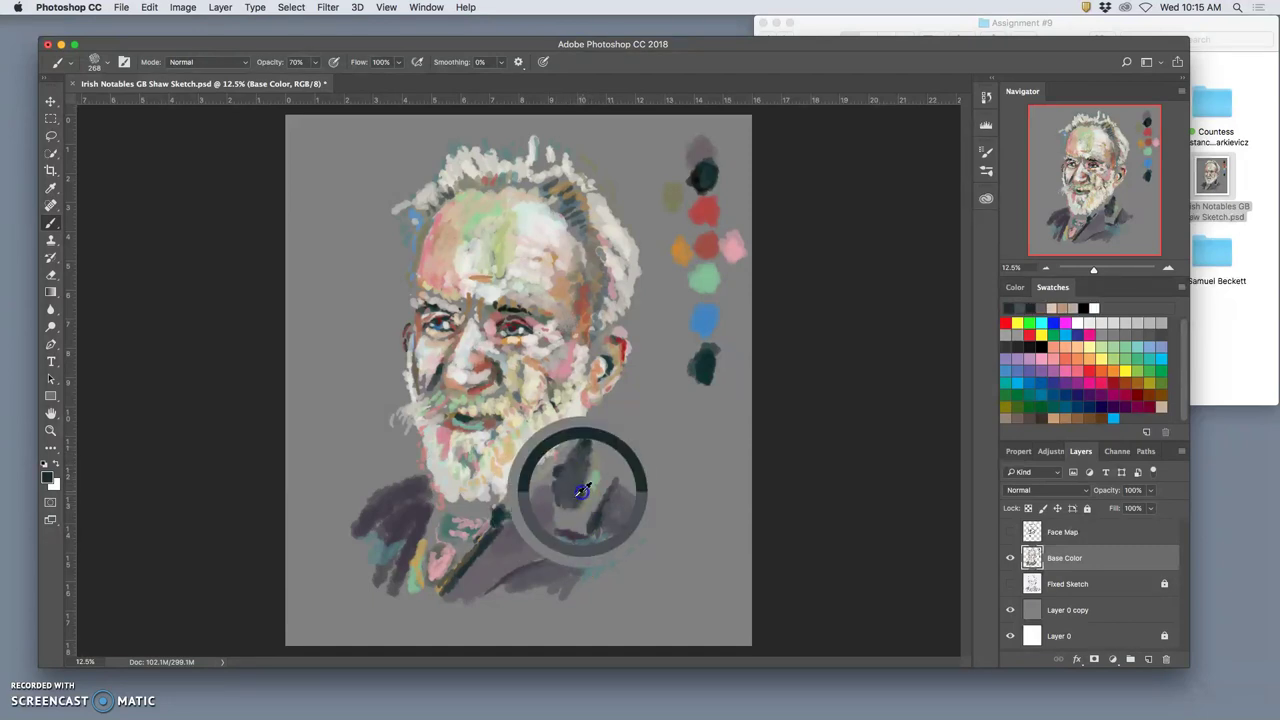
Paint the jacket lapel with dark green sampled from its edge, and blend it with purple-gray sampled from the jacket
left_click(498, 515, "alt")
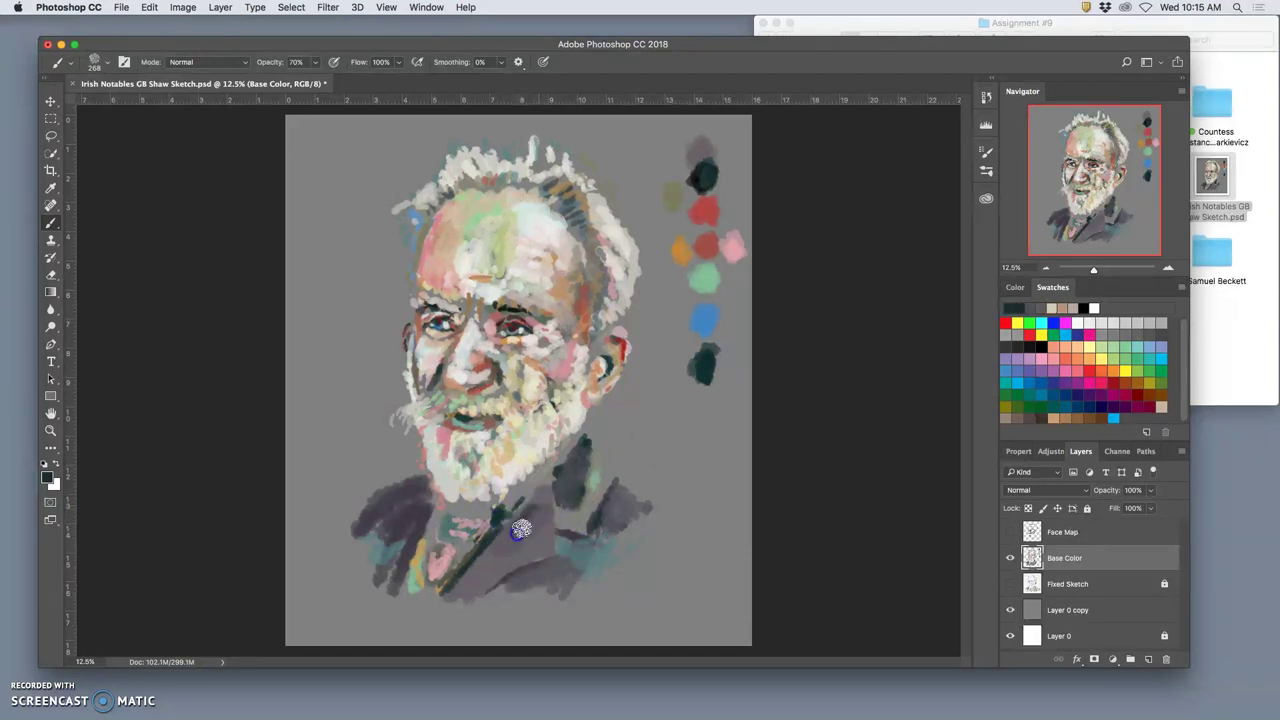
left_click_drag(546, 515, 542, 521)
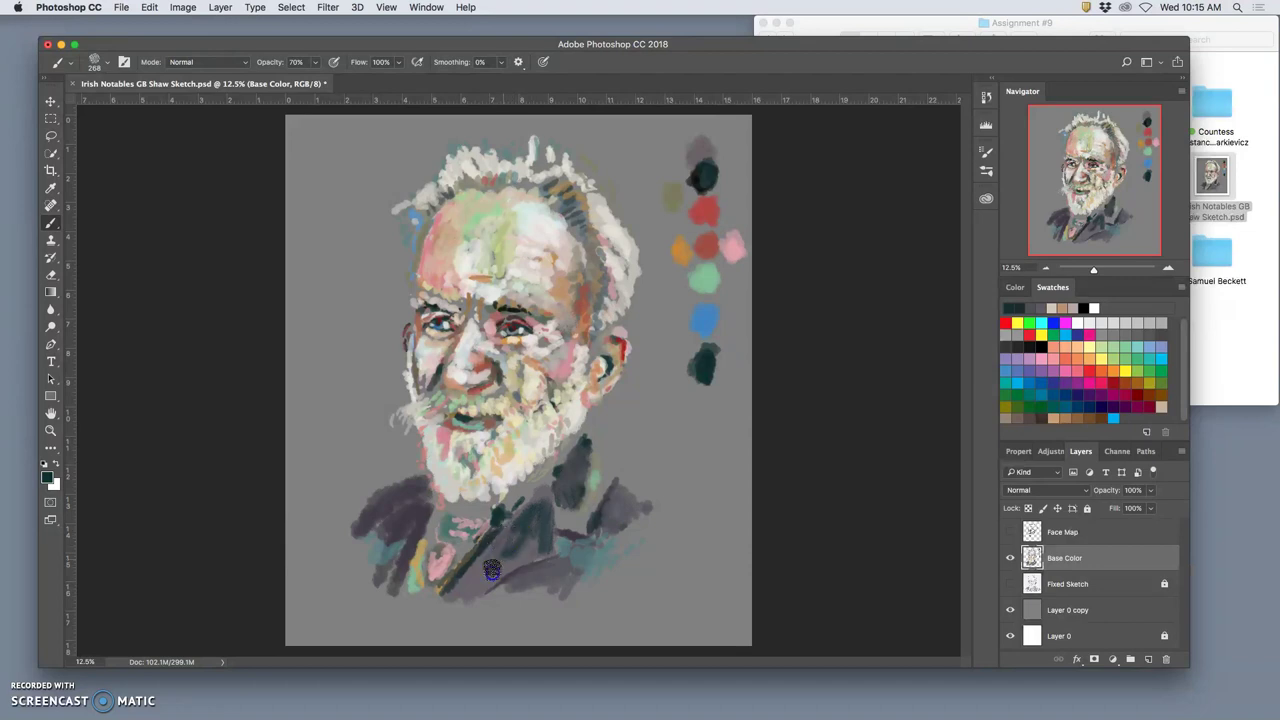
mouse_move(469, 573)
left_mouse_down()
mouse_move(498, 562)
mouse_move(572, 466)
mouse_move(494, 569)
left_mouse_up()
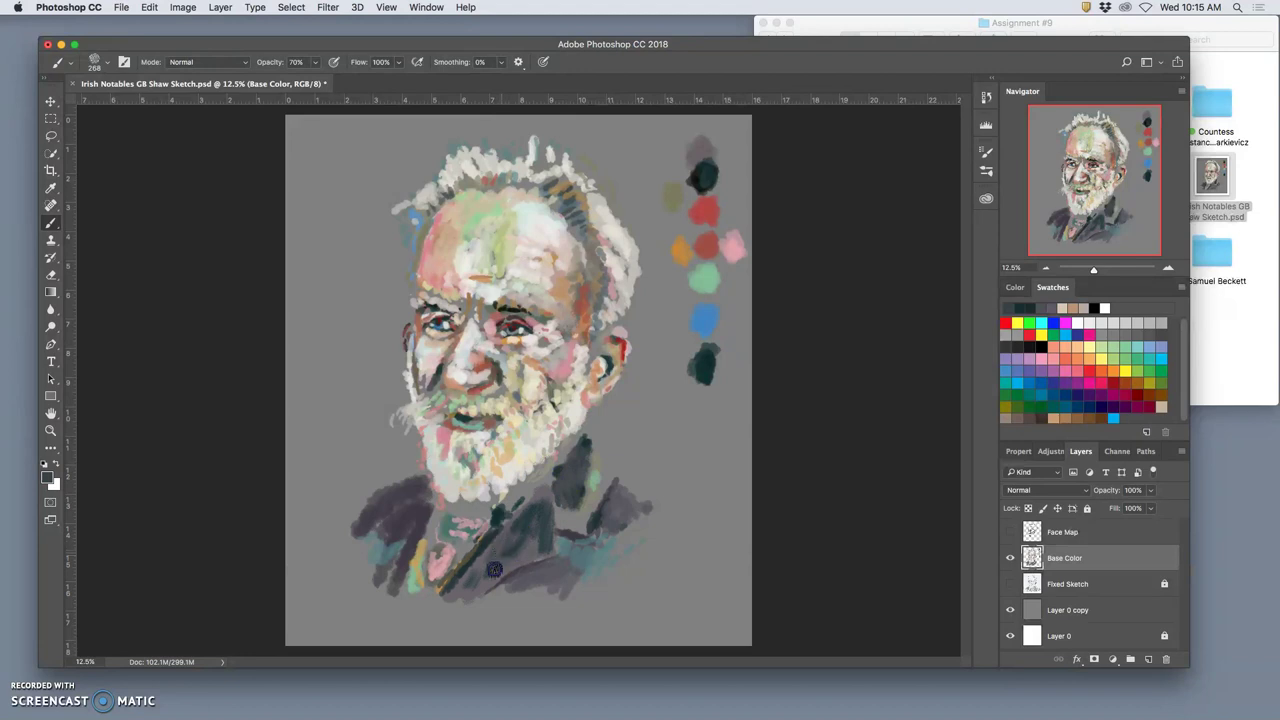
left_click(549, 573, "alt")
left_click_drag(539, 523, 506, 546)
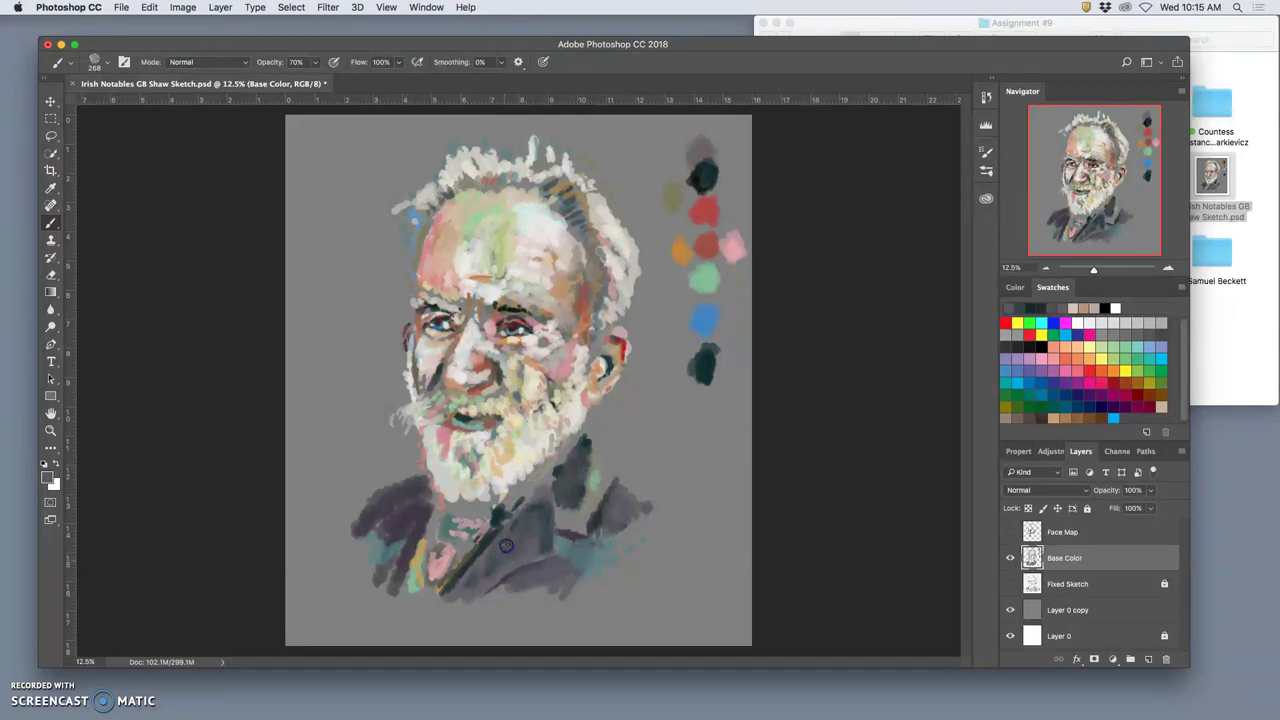
Adjust the brush texture to a scale of 74%, a brightness of 23 and a contrast of -30
left_click(986, 150)
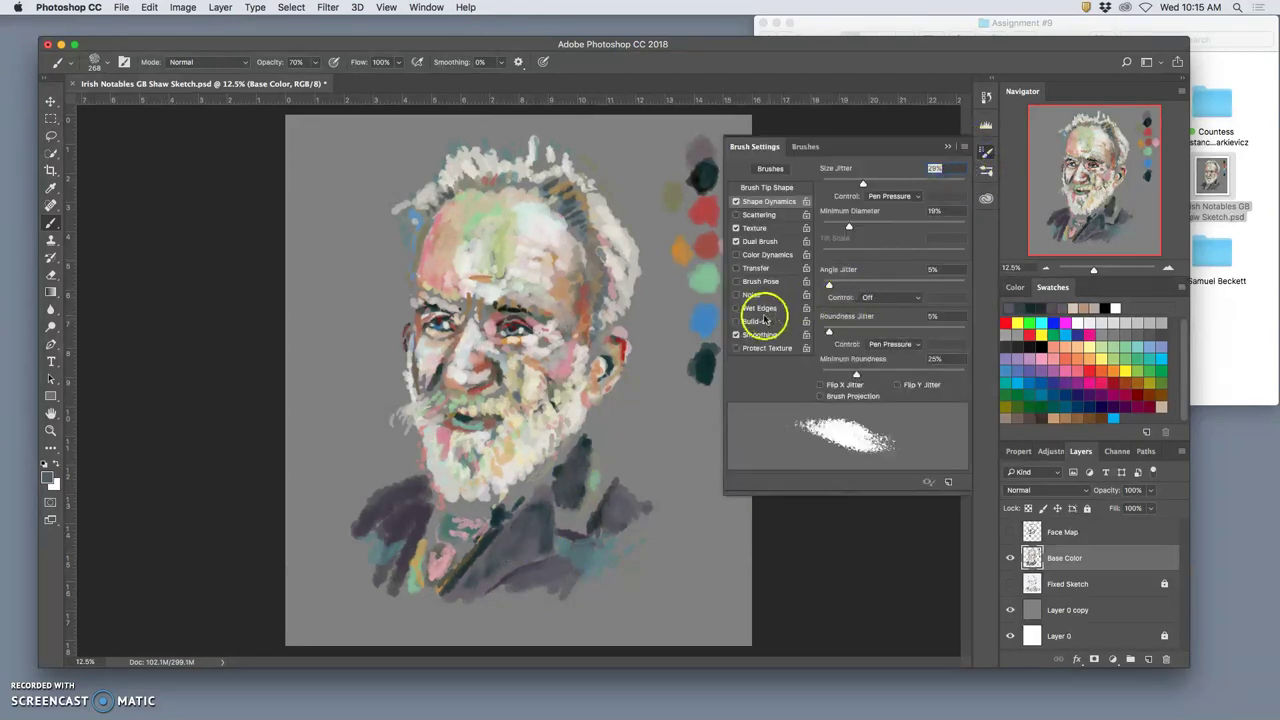
left_click(754, 228)
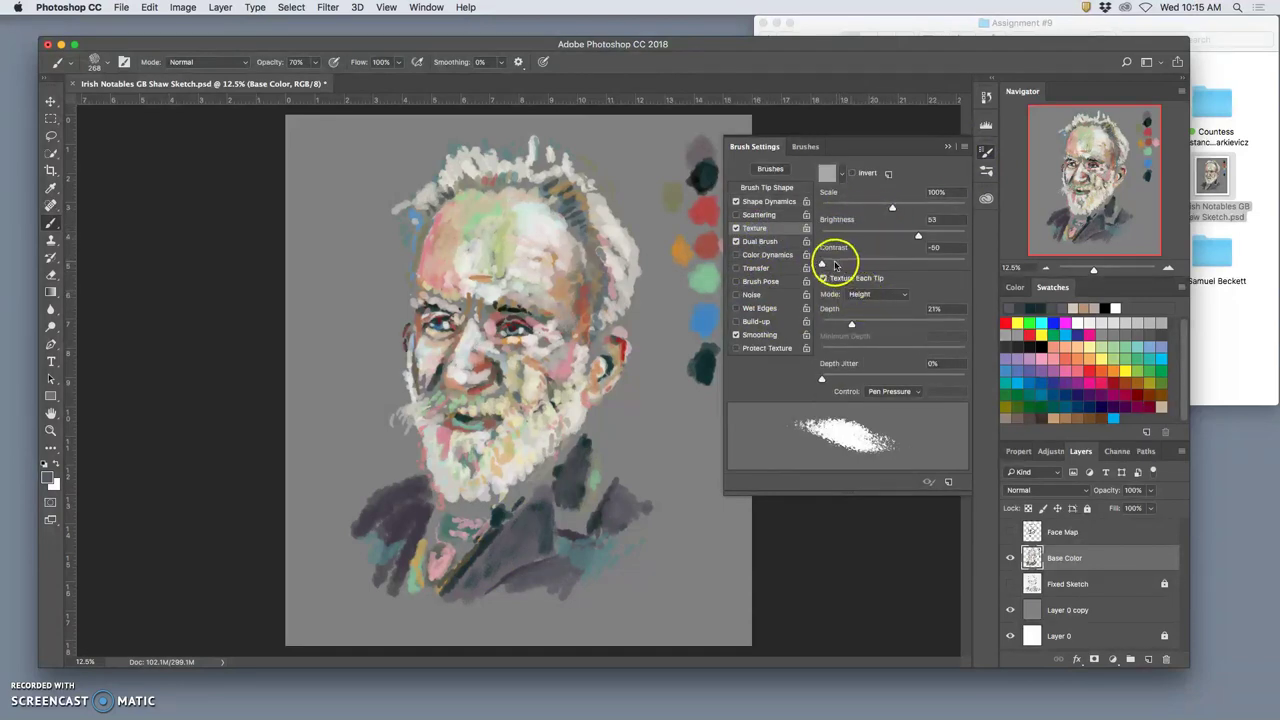
mouse_move(914, 237)
left_mouse_down()
mouse_move(886, 247)
mouse_move(903, 243)
mouse_move(862, 215)
left_mouse_up()
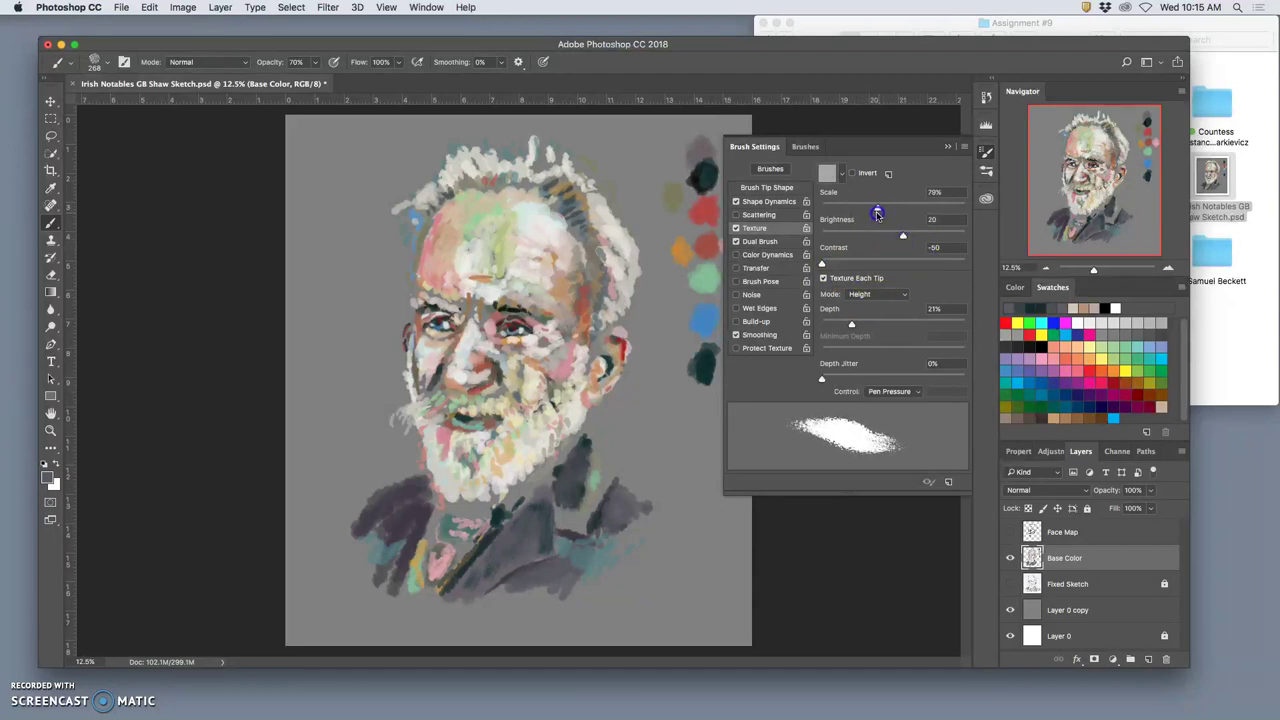
left_click_drag(823, 266, 824, 268)
left_click_drag(900, 237, 909, 237)
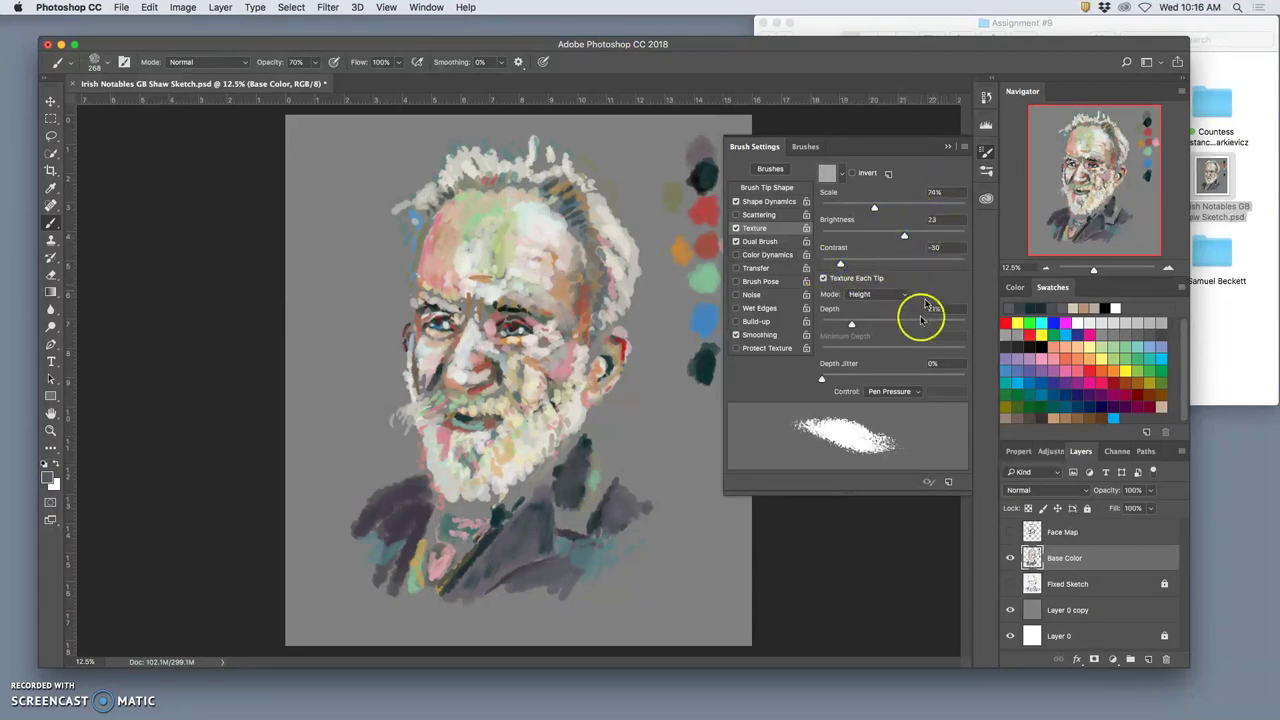
Set the texture's depth jitter to 53% and paint test strokes on the gray background below the ear
left_click_drag(822, 377, 882, 374)
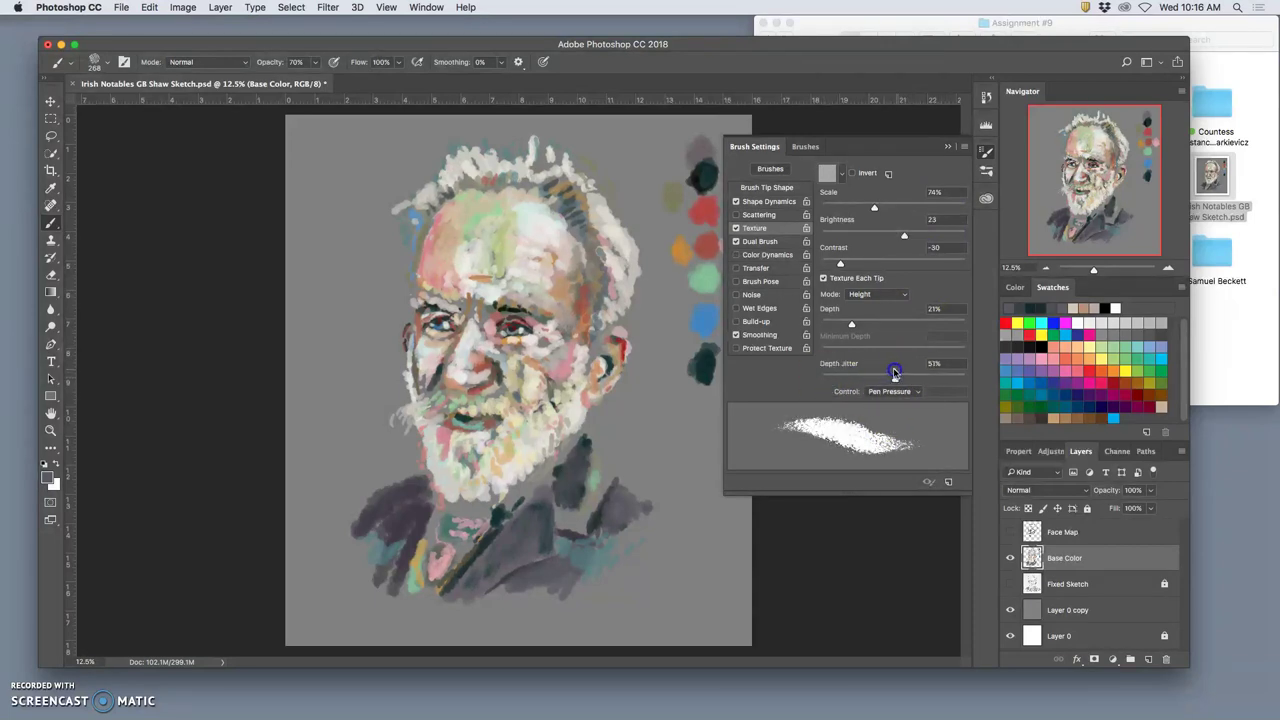
left_click(650, 386)
mouse_move(646, 457)
left_mouse_down()
mouse_move(651, 354)
mouse_move(642, 397)
left_mouse_up()
left_click_drag(636, 378, 628, 444)
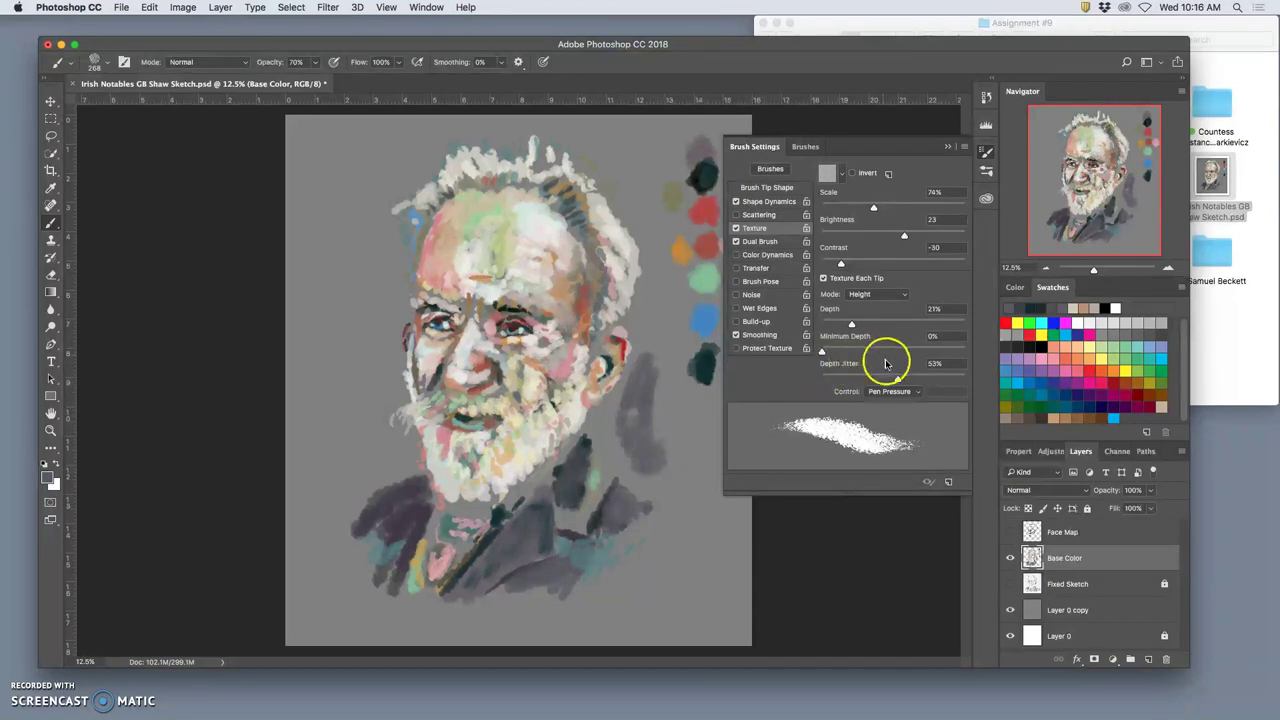
Paint a comparison stroke on the gray background with 0% depth jitter, then raise the jitter to about 37% and close the brush settings
left_click_drag(894, 380, 826, 380)
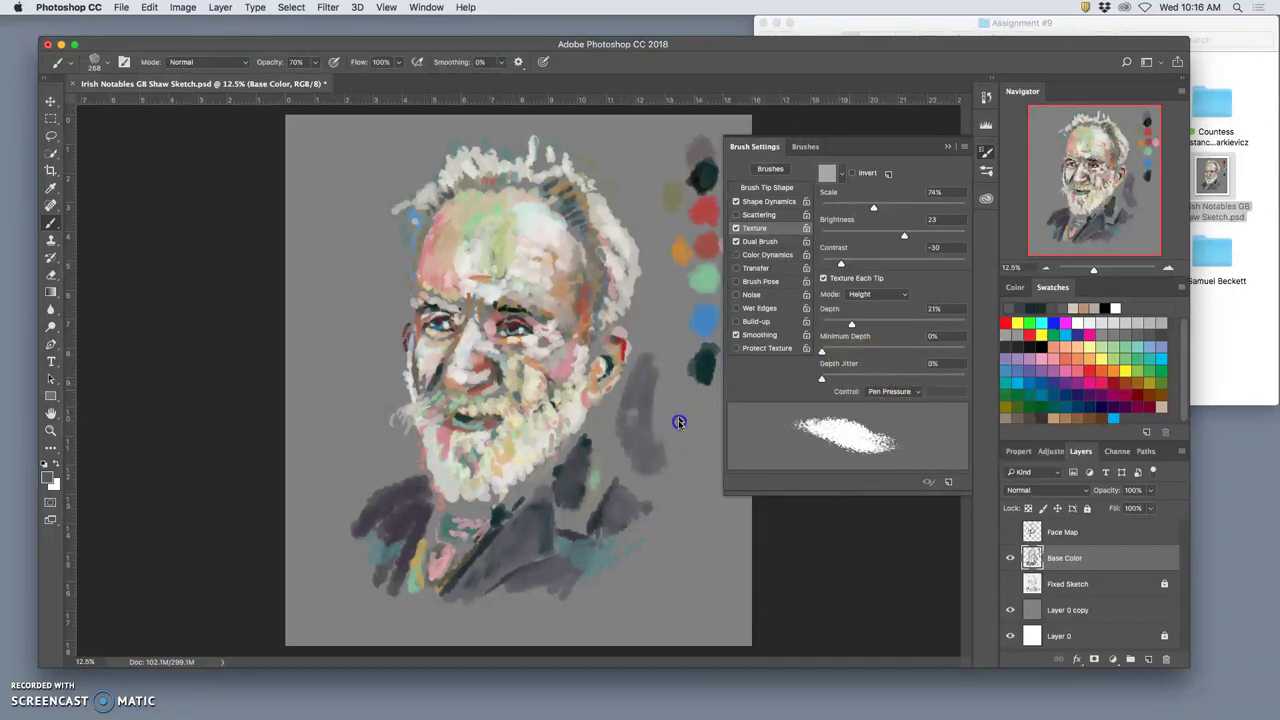
mouse_move(678, 469)
left_mouse_down()
mouse_move(678, 500)
mouse_move(700, 520)
mouse_move(716, 493)
left_mouse_up()
left_click_drag(822, 378, 868, 374)
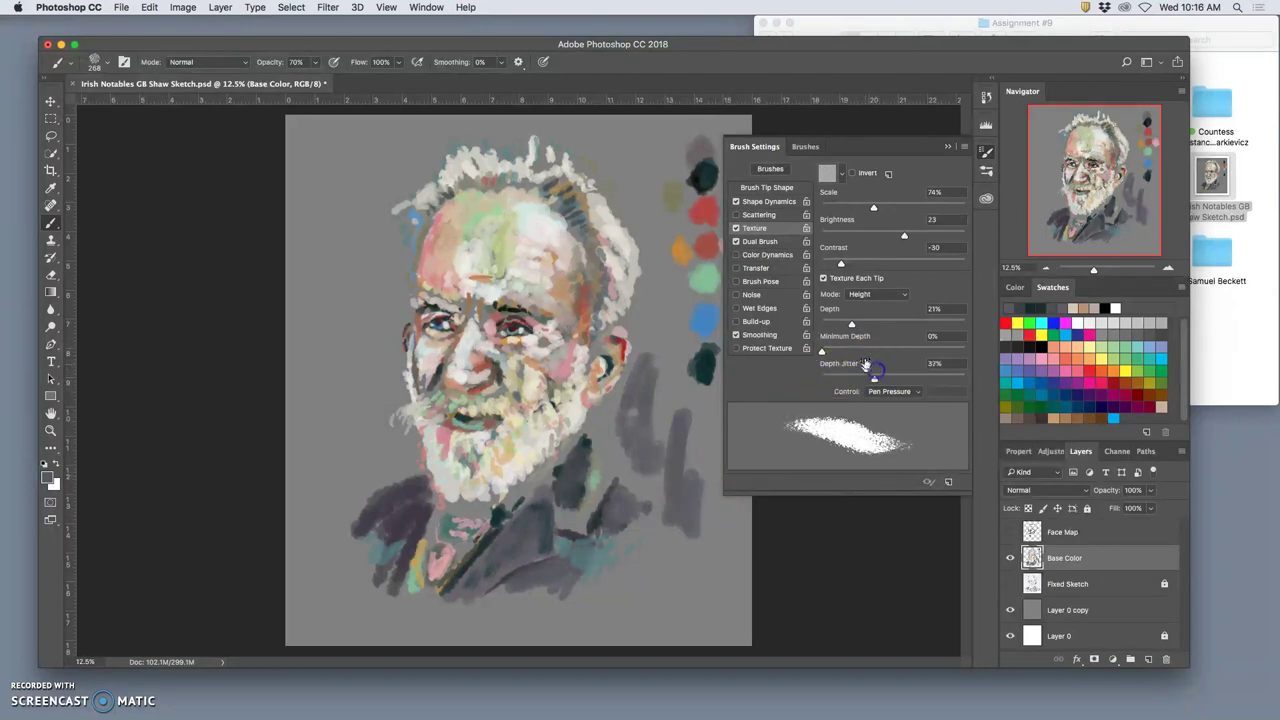
left_click(947, 147)
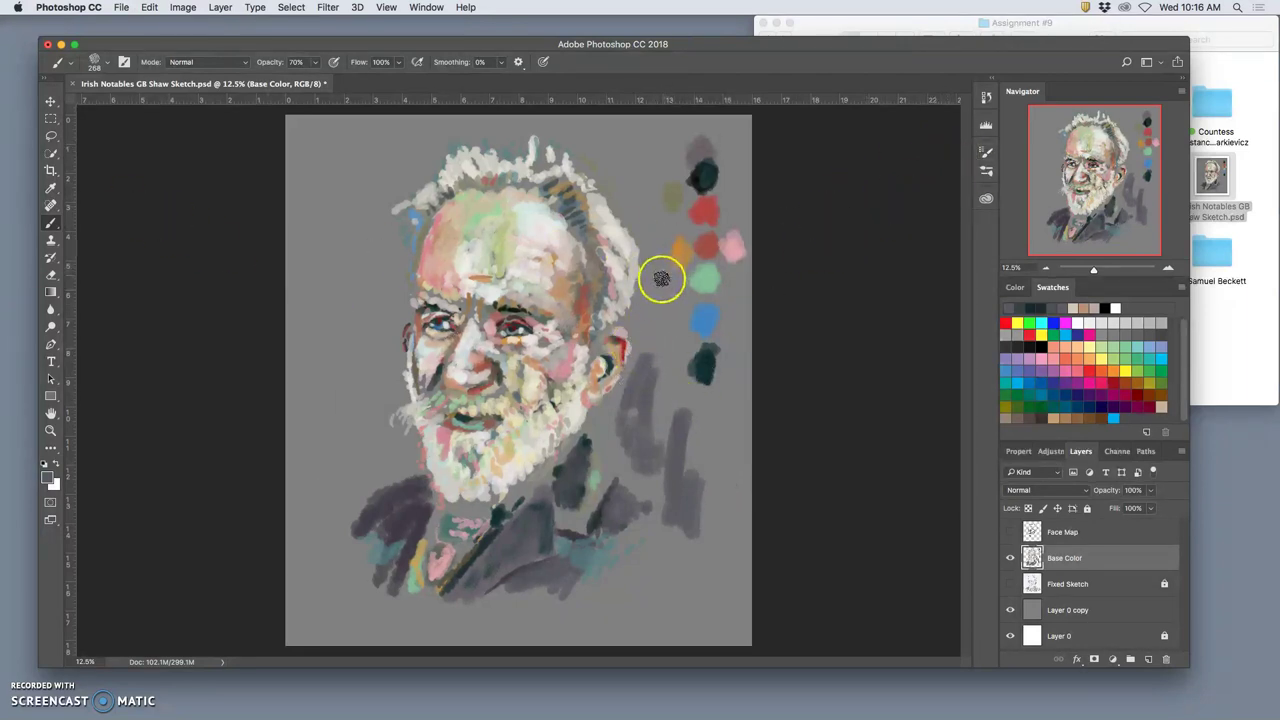
Lasso the test strokes on the gray background beside the jacket, delete them and deselect
left_click(51, 135)
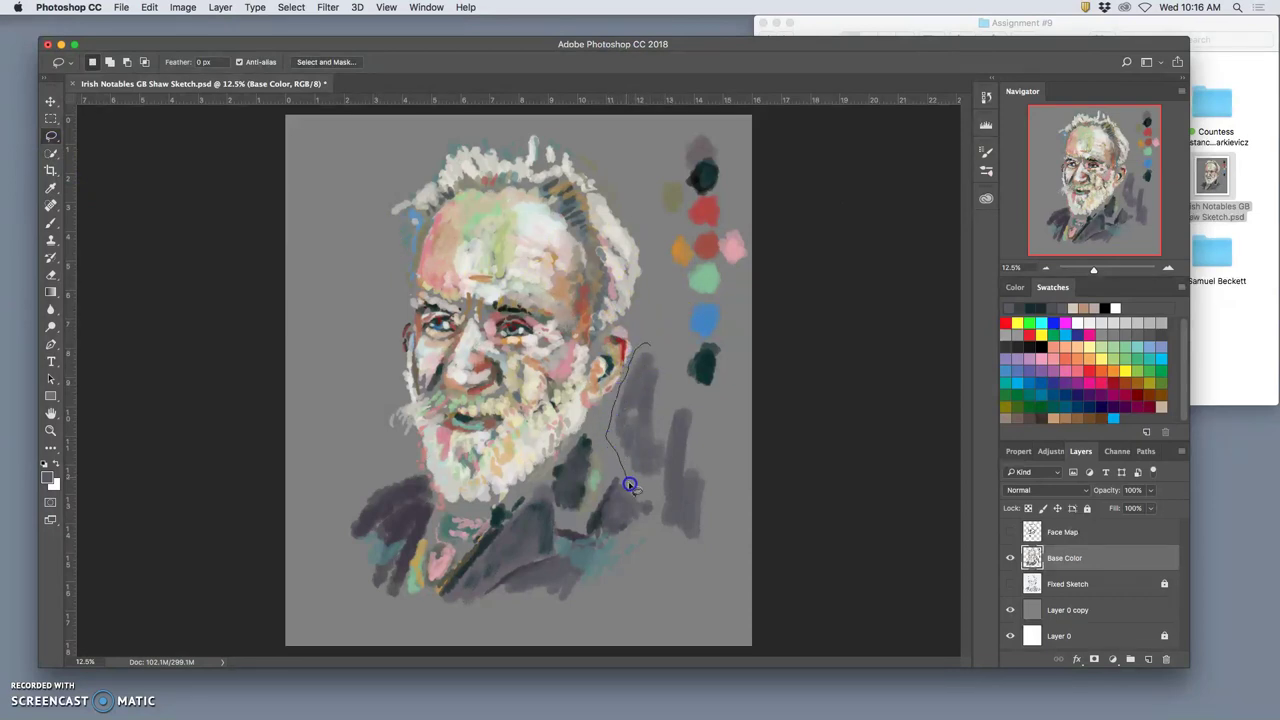
left_click_drag(675, 383, 676, 386)
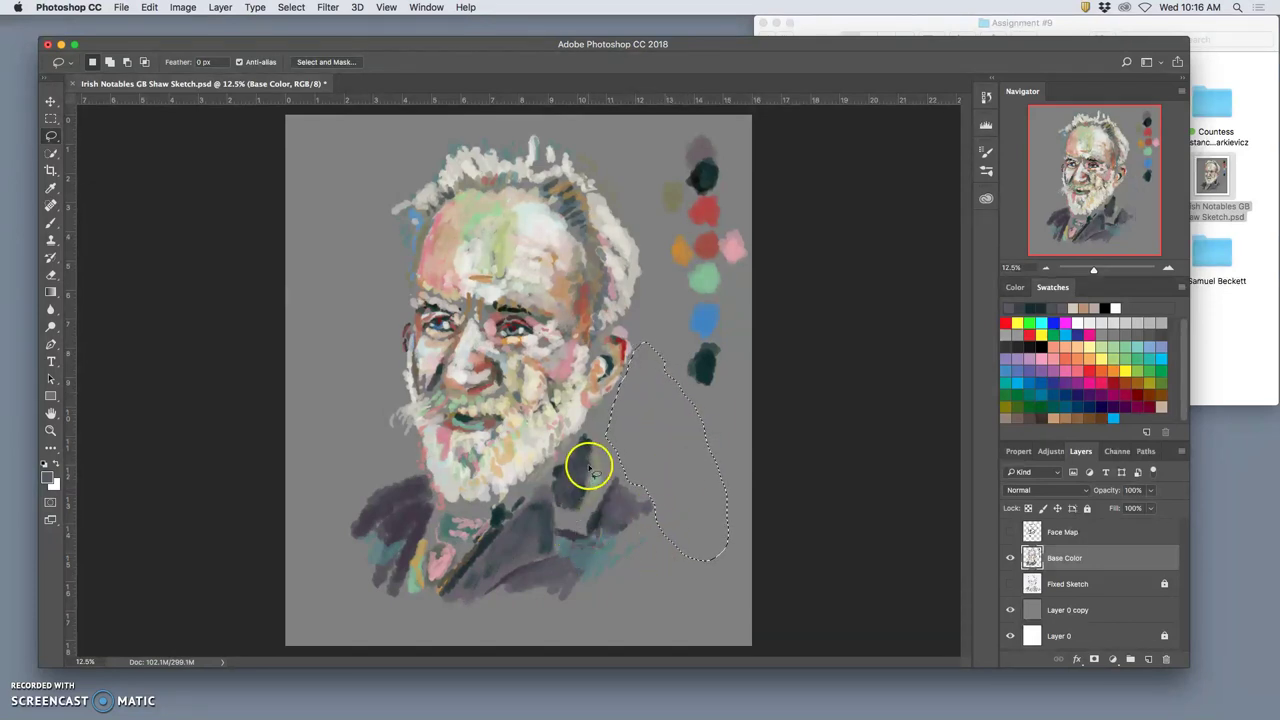
key("super+d")
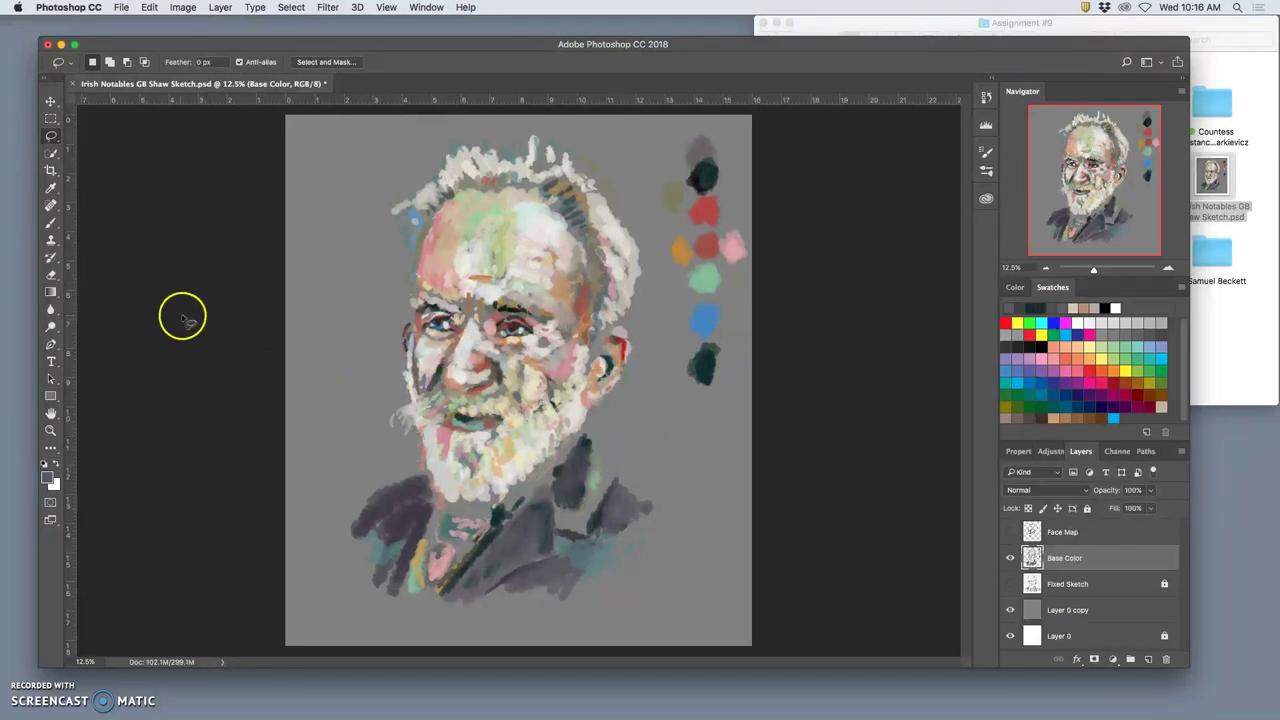
With the Brush tool, paint over the purple shoulder away from the ear using dark gray sampled from the lapel
left_click(51, 227)
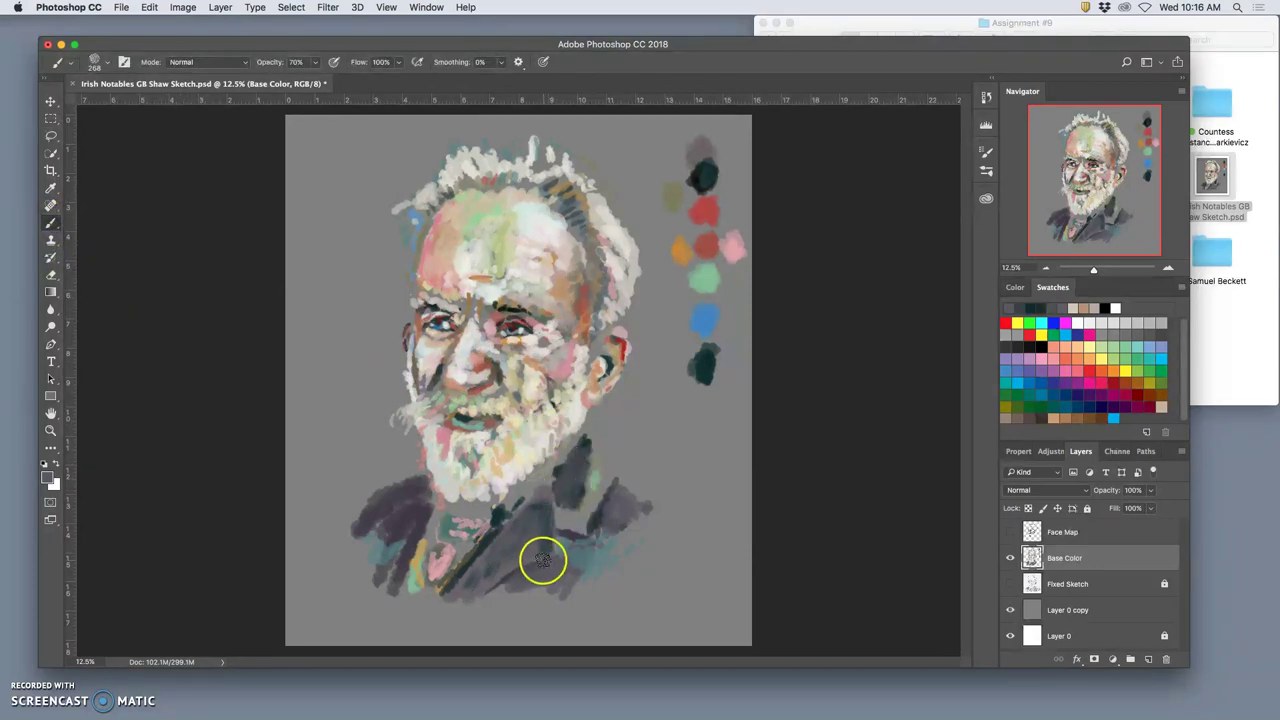
mouse_move(409, 490)
left_mouse_down()
mouse_move(417, 506)
mouse_move(380, 514)
mouse_move(378, 553)
left_mouse_up()
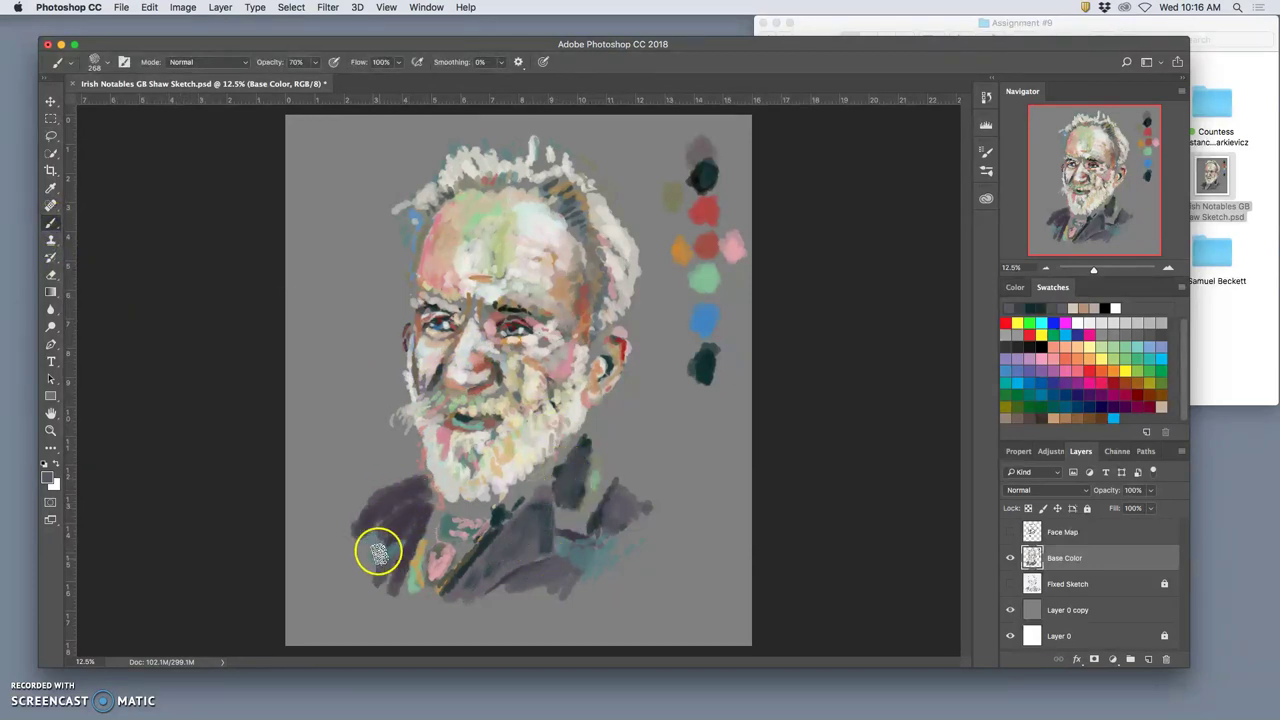
left_click(545, 538, "alt")
mouse_move(440, 510)
left_mouse_down()
mouse_move(404, 526)
mouse_move(370, 515)
mouse_move(417, 485)
mouse_move(417, 589)
mouse_move(399, 538)
mouse_move(387, 570)
mouse_move(386, 507)
left_mouse_up()
Blend the same shoulder and the lapel edge with teal and dark gray tones resampled from the jacket
left_click(408, 566, "alt")
left_click(383, 552, "alt")
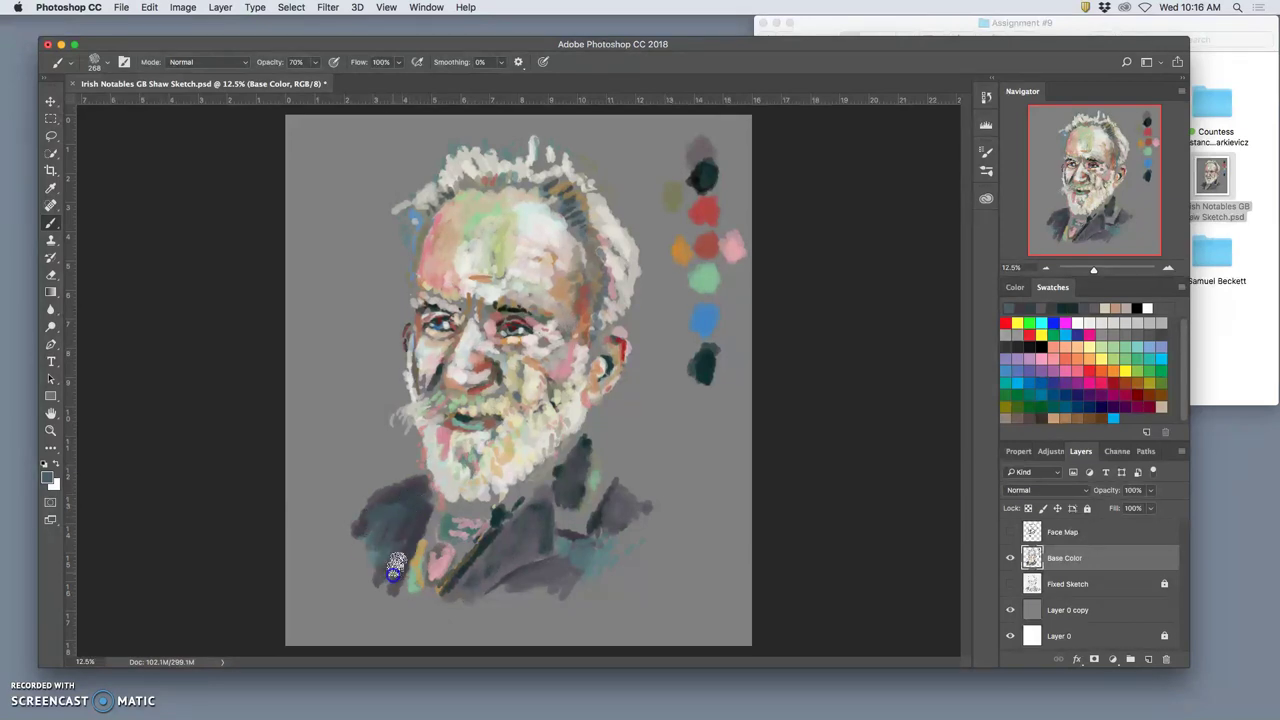
left_click(406, 514)
left_click(415, 526, "alt")
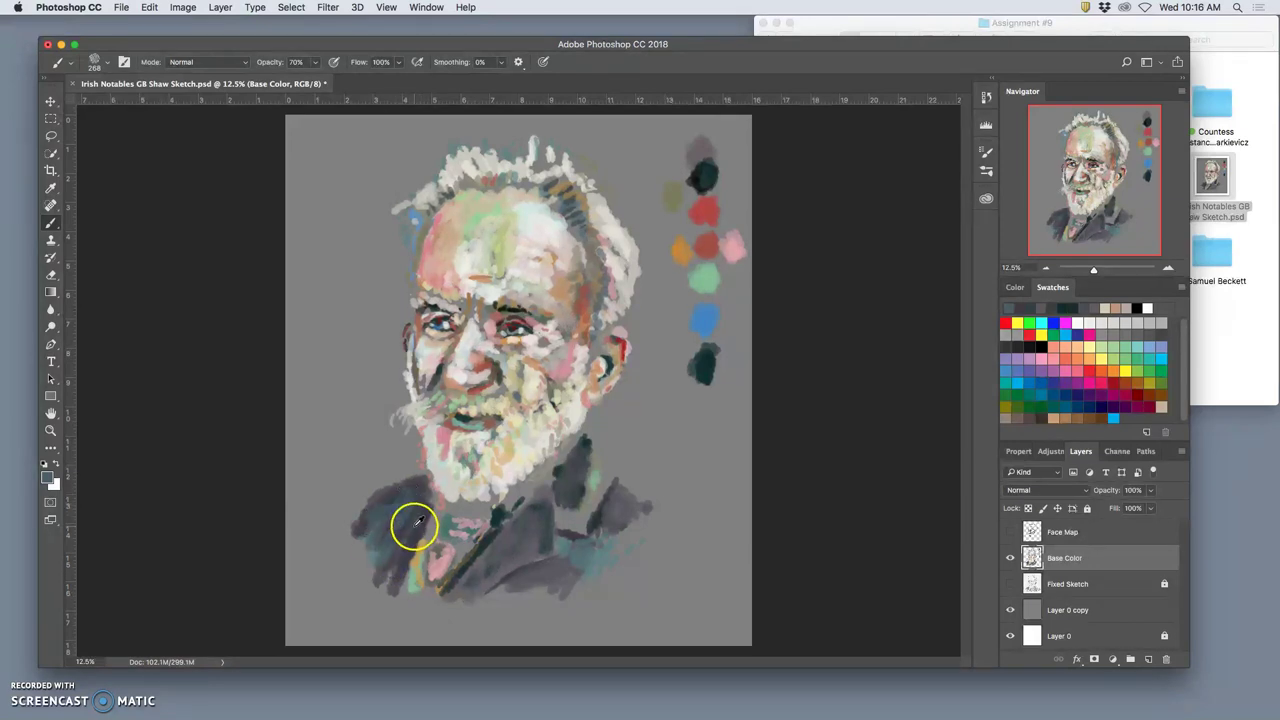
left_click_drag(397, 508, 387, 567)
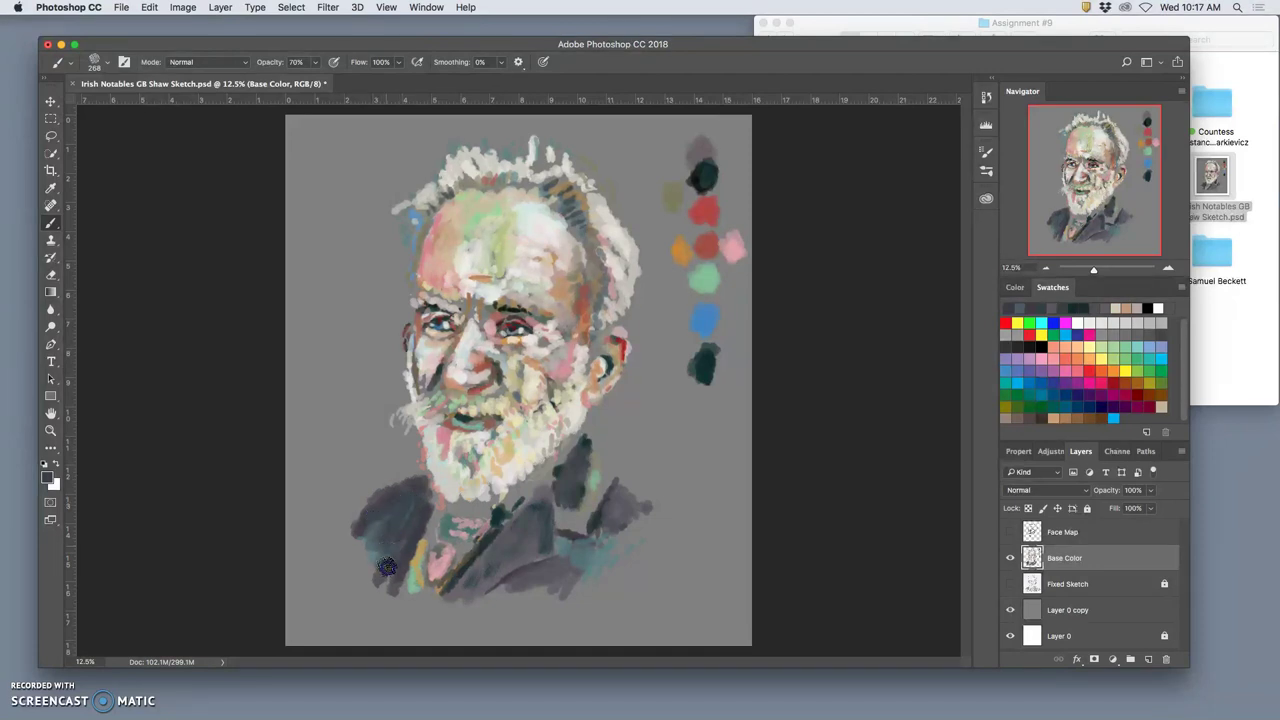
left_click_drag(540, 480, 519, 545)
mouse_move(436, 538)
left_mouse_down()
mouse_move(415, 521)
mouse_move(382, 580)
left_mouse_up()
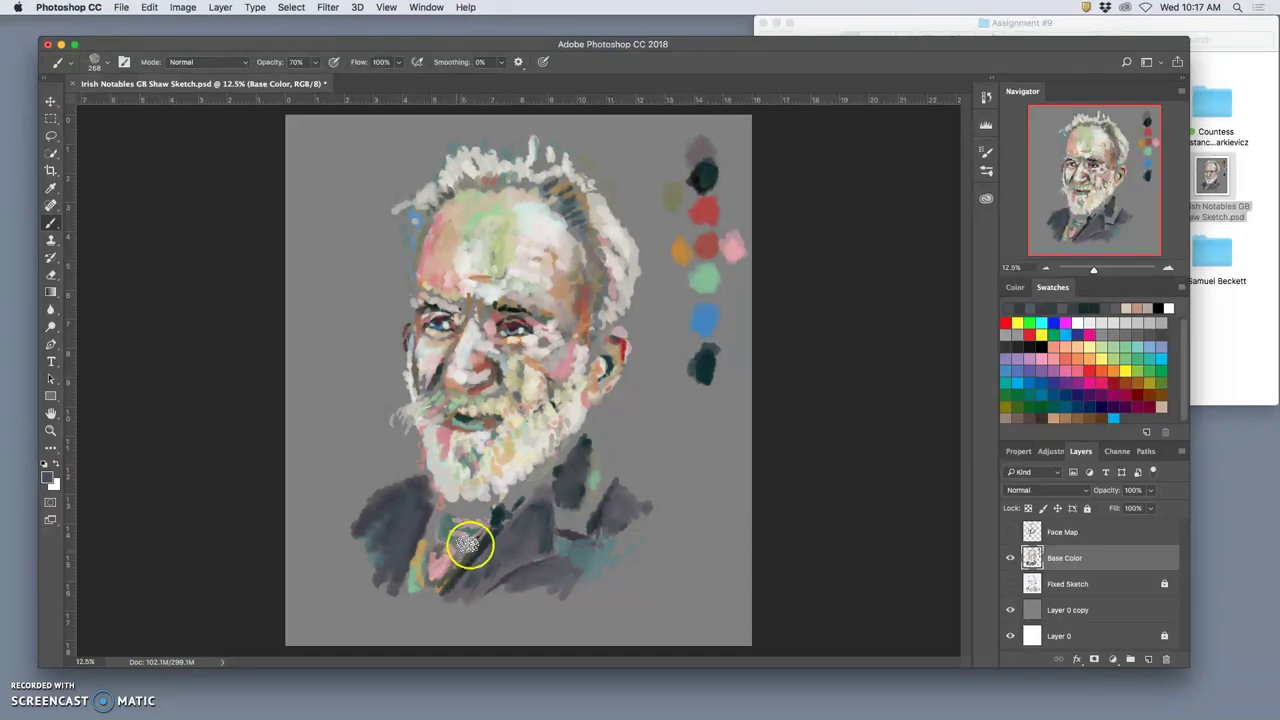
Sample the mustard tone beside the pink tie and paint accents over the tie and shirt area
left_click(423, 549, "alt")
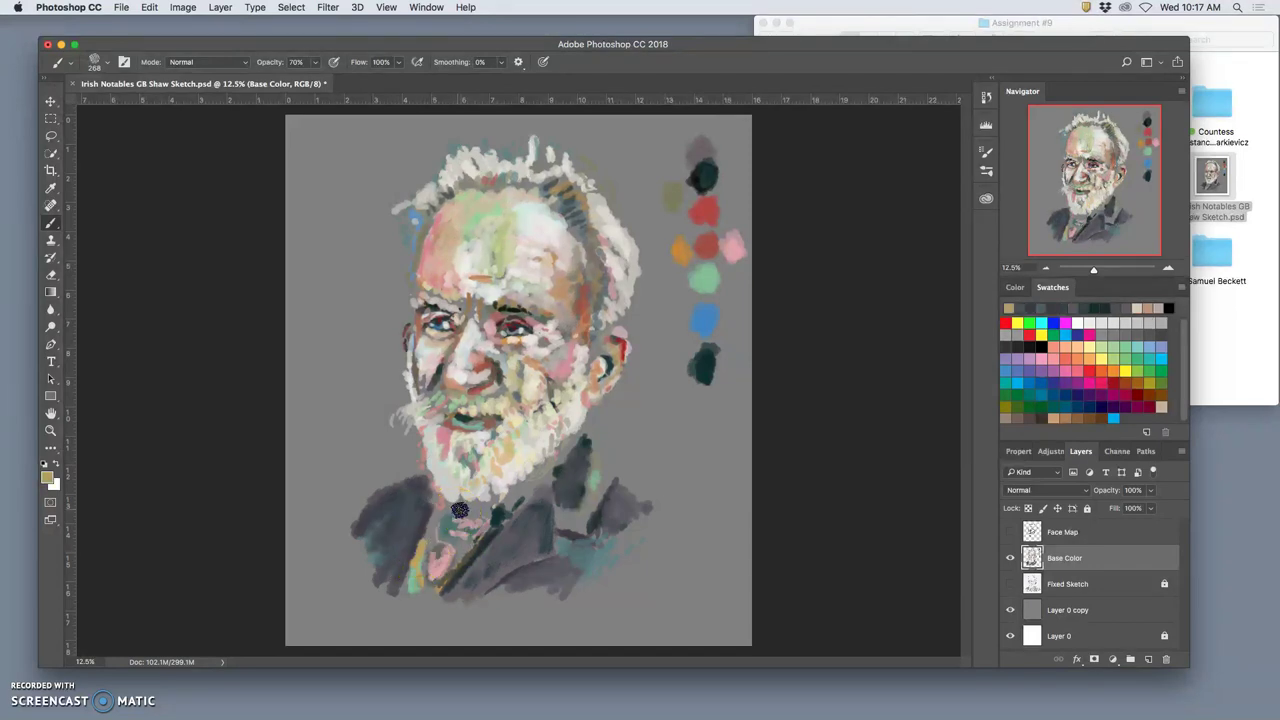
left_click_drag(430, 541, 464, 551)
left_click(452, 584)
Sample a warm beige from the sideburn and paint it into the beard and in front of the ear
left_click(580, 374, "alt")
left_click(510, 474)
left_click(508, 455)
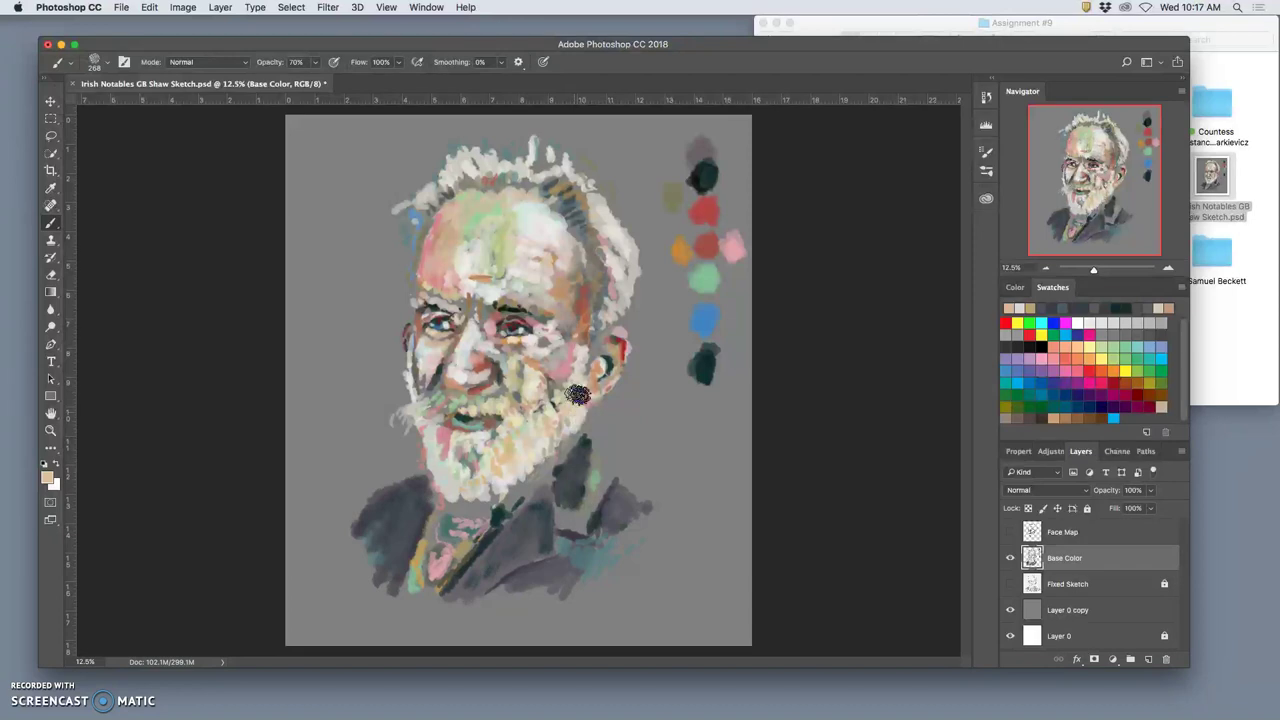
left_click(605, 343)
Sample light gray from the hair above the ear and paint it along the temple and upper hairline
left_click(595, 345, "alt")
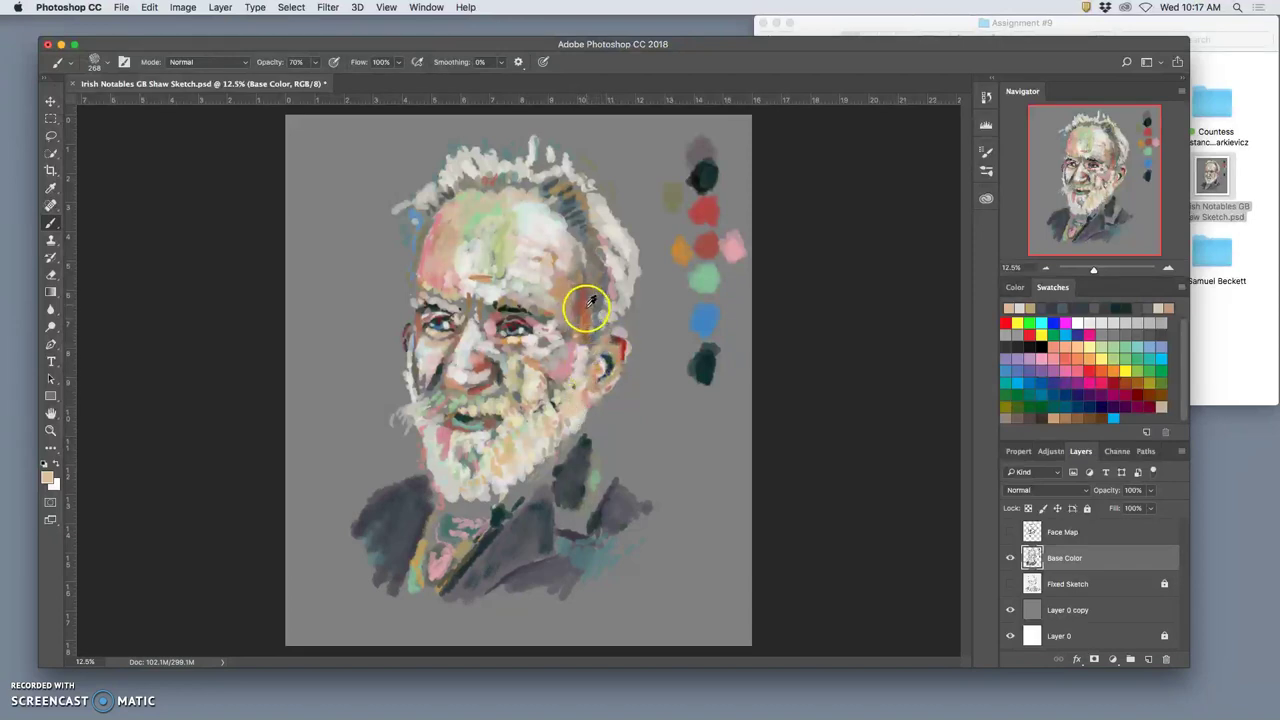
left_click(612, 307, "alt")
left_click(596, 344)
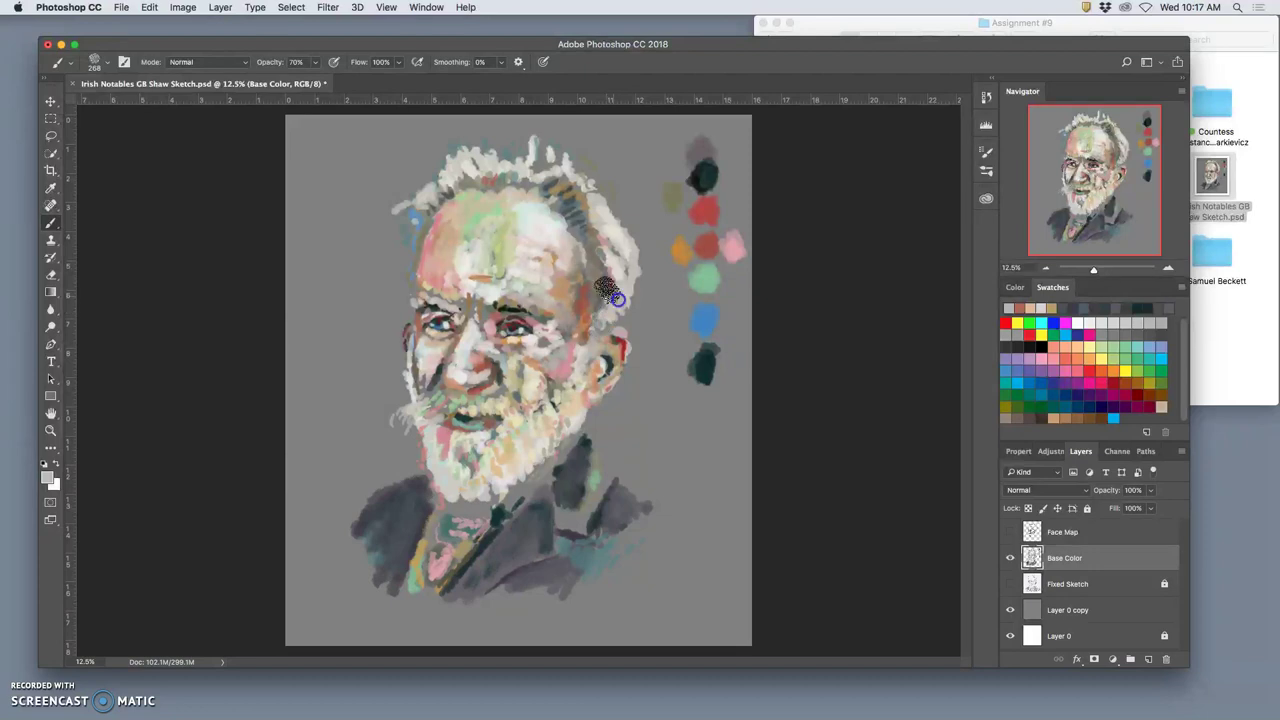
left_click(571, 197)
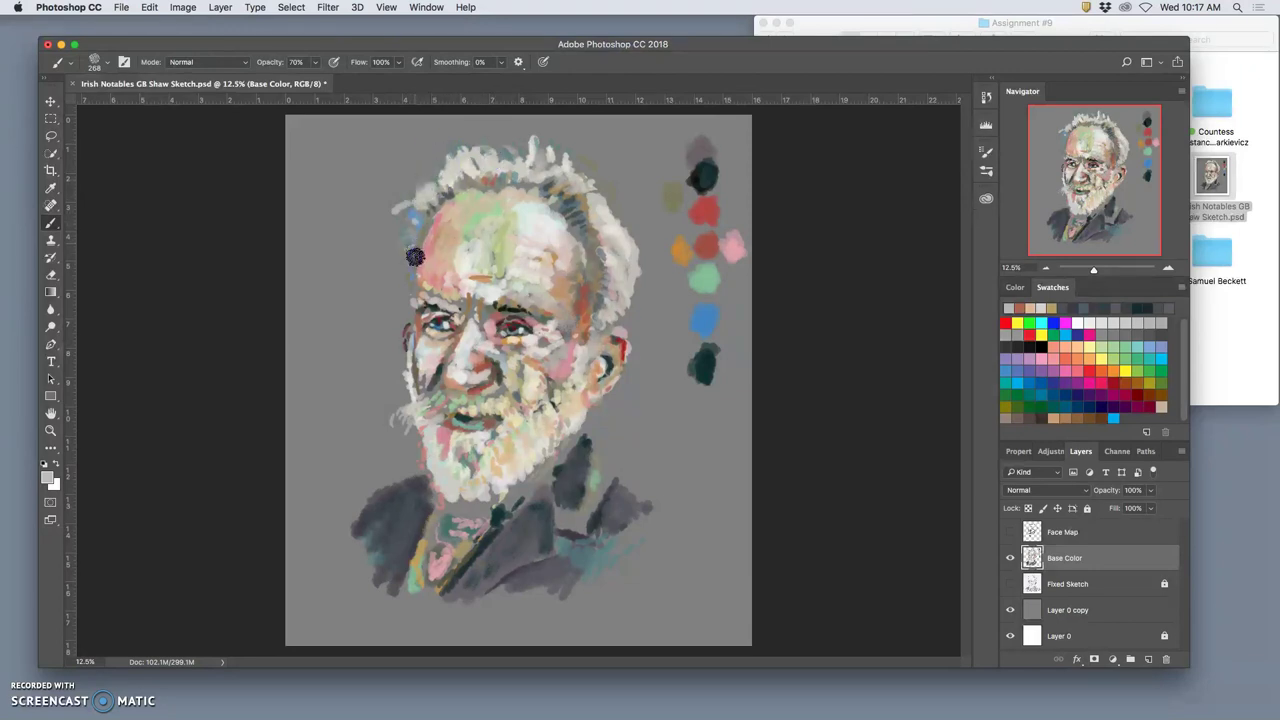
Paint light gray strokes over the far temple, around both eyes, and across the brow and nose bridge
left_click(411, 283)
left_click(432, 346)
left_click_drag(518, 315, 549, 325)
left_click(419, 283)
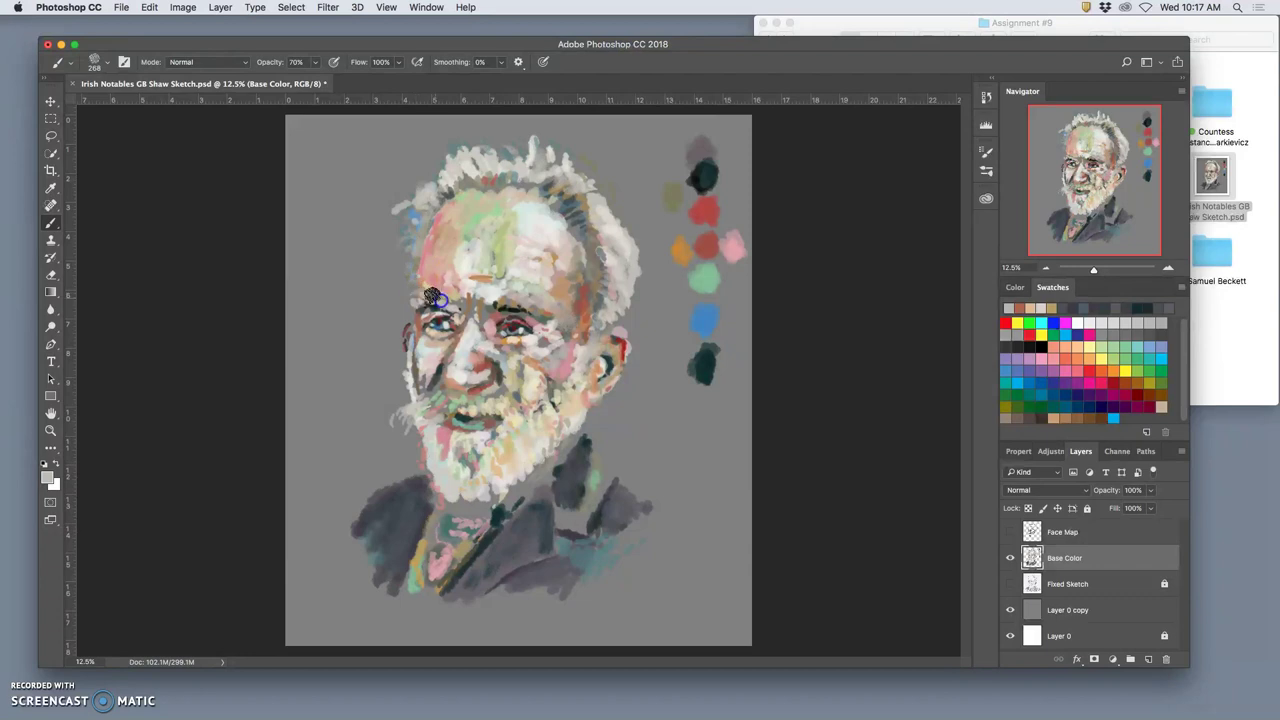
left_click(480, 315)
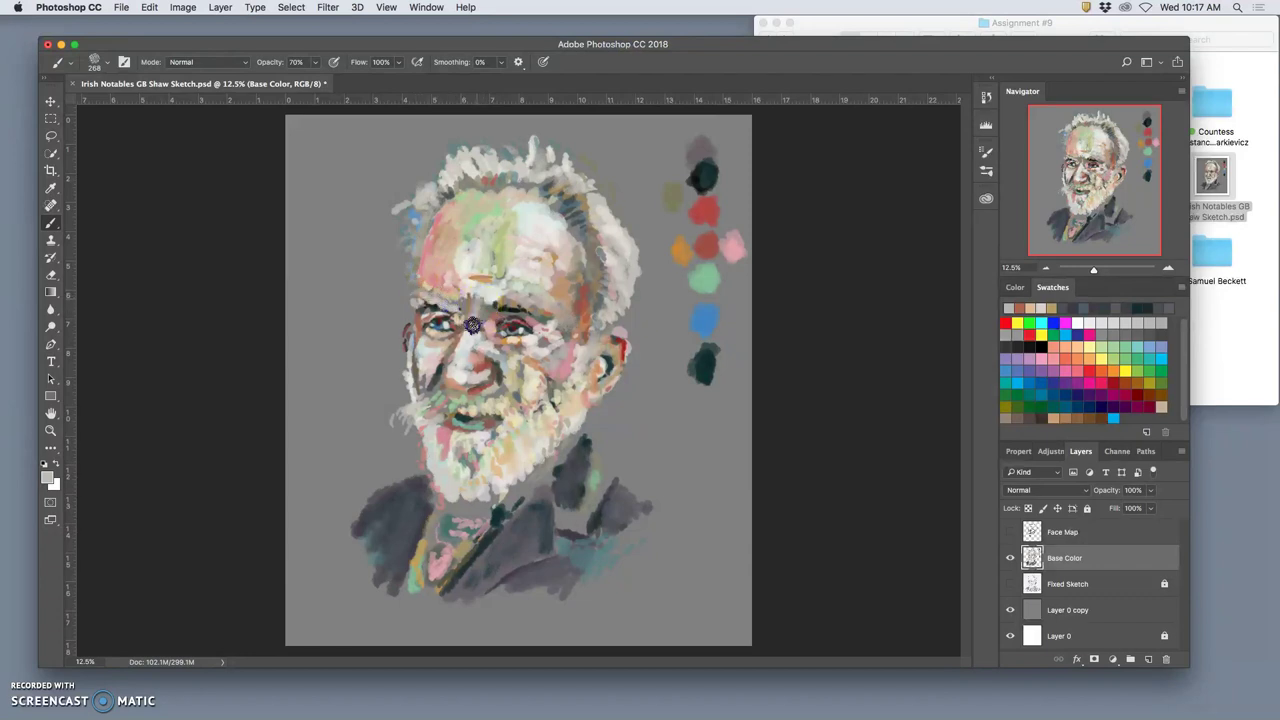
left_click(423, 310)
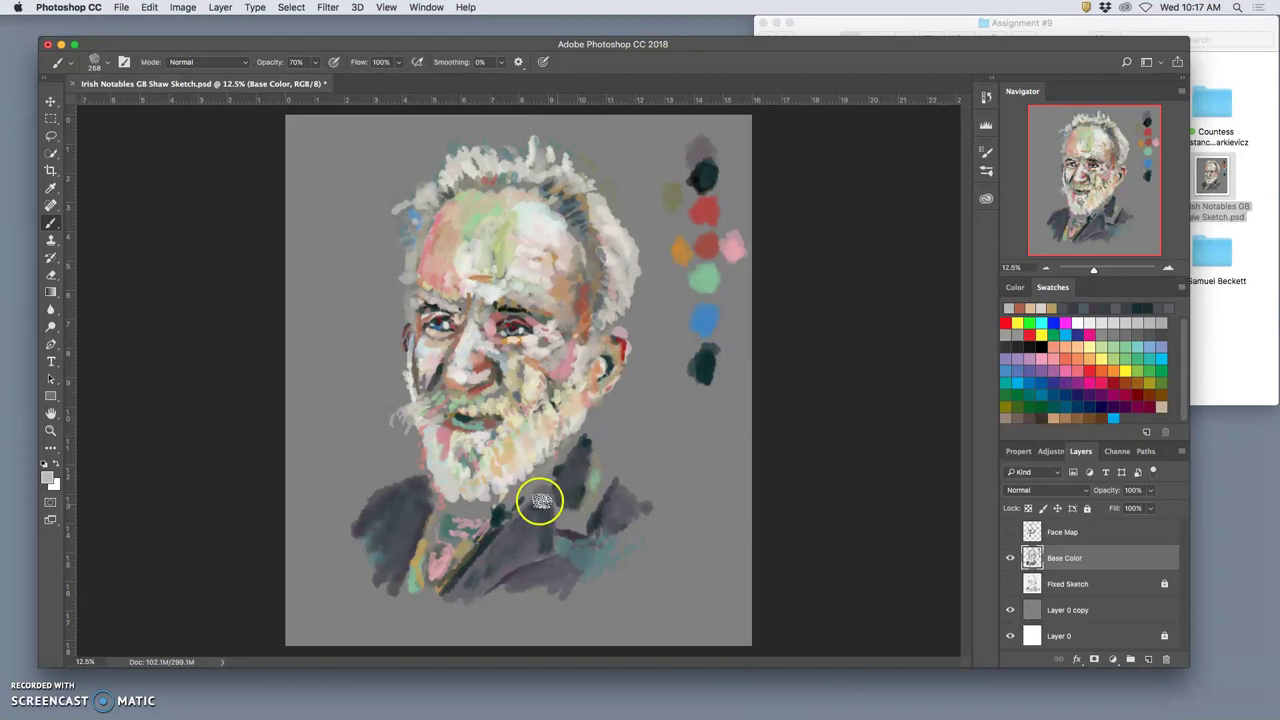
Paint over the collar and its light green edge with dark tones sampled from the jacket
mouse_move(566, 489)
left_mouse_down()
mouse_move(566, 556)
mouse_move(563, 510)
mouse_move(590, 506)
mouse_move(580, 462)
left_mouse_up()
left_click(563, 545, "alt")
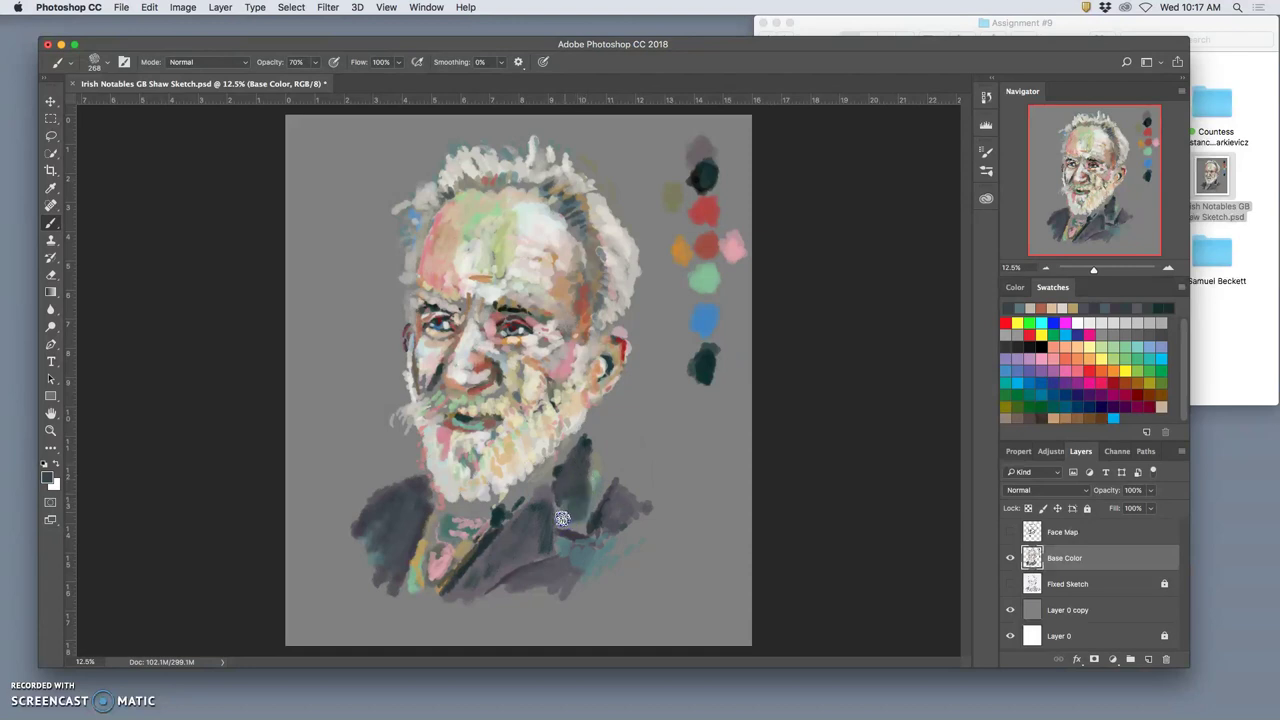
mouse_move(580, 513)
left_mouse_down()
mouse_move(603, 480)
mouse_move(594, 487)
left_mouse_up()
Show the Fixed Sketch layer and paint the lower beard, repeatedly sampling light gray and neutral tones from it
left_click(1010, 584)
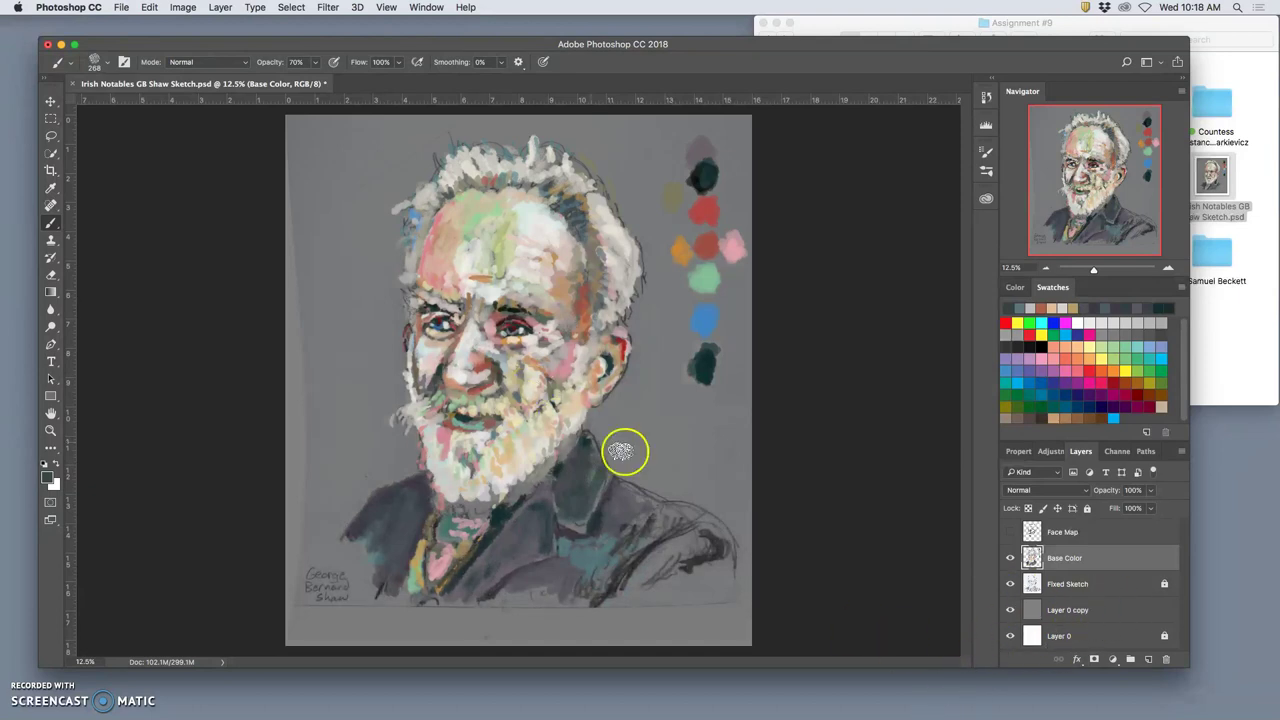
mouse_move(616, 288)
left_mouse_down()
mouse_move(571, 316)
mouse_move(617, 218)
mouse_move(624, 300)
mouse_move(607, 335)
mouse_move(582, 198)
mouse_move(583, 236)
mouse_move(528, 222)
left_mouse_up()
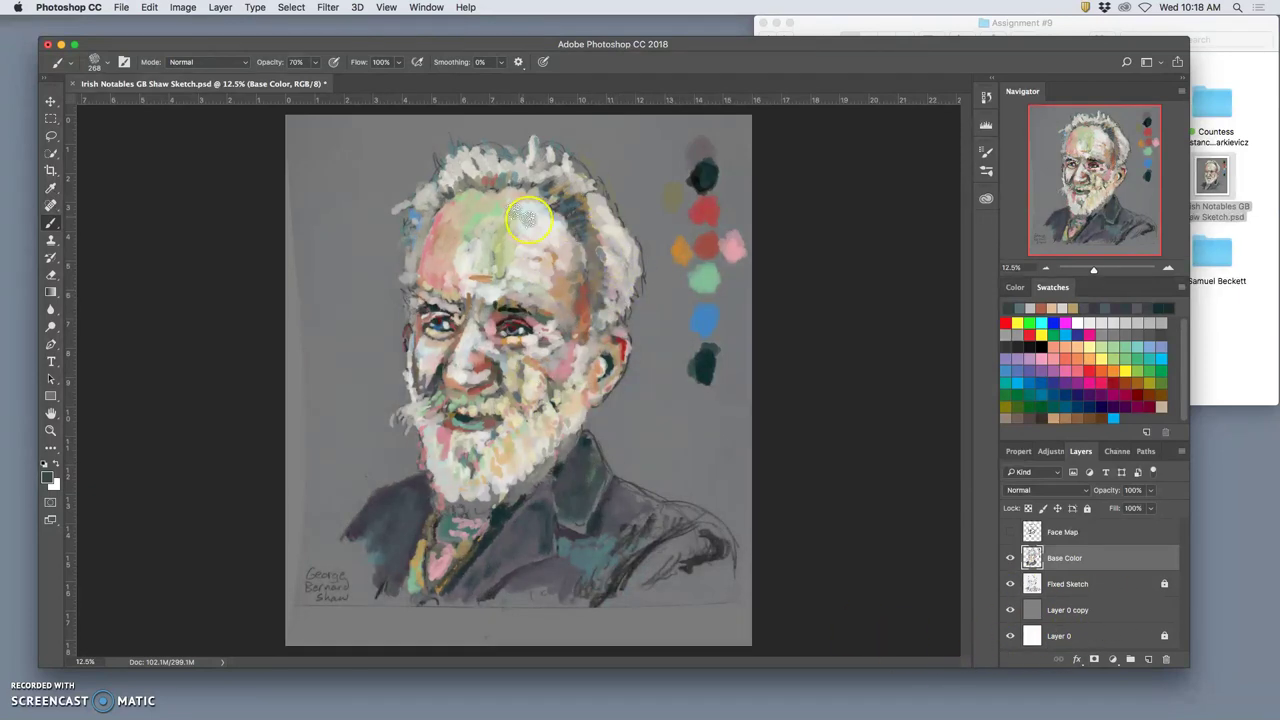
left_click(451, 482, "alt")
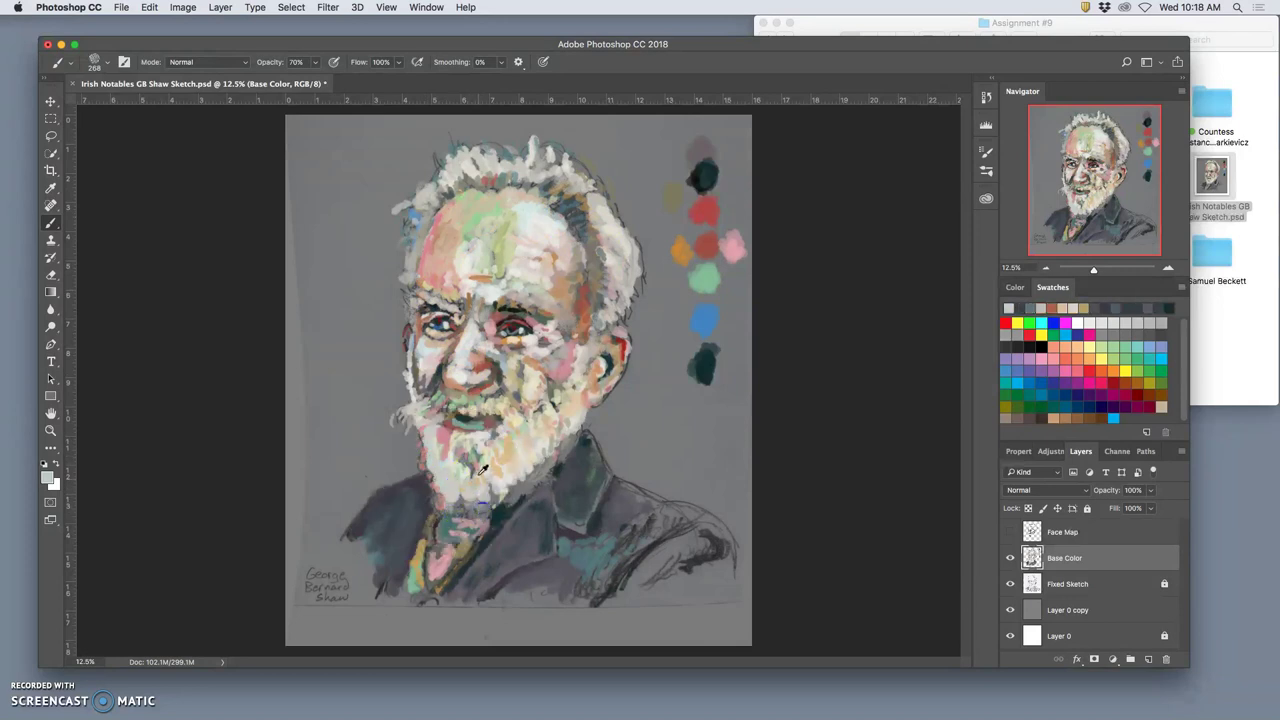
left_click(481, 468, "alt")
mouse_move(471, 478)
left_mouse_down()
mouse_move(433, 467)
mouse_move(437, 427)
mouse_move(431, 441)
mouse_move(462, 479)
mouse_move(457, 438)
left_mouse_up()
left_click(462, 447, "alt")
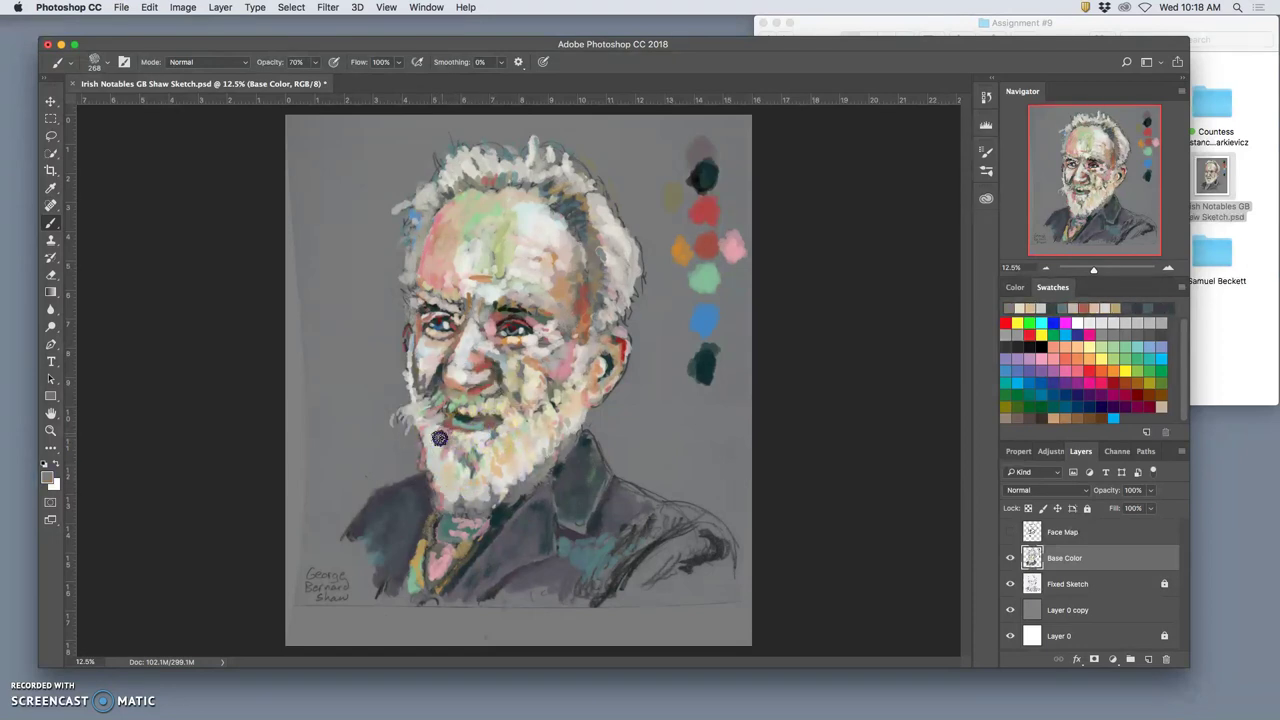
left_click_drag(436, 441, 452, 467)
left_click(456, 497, "alt")
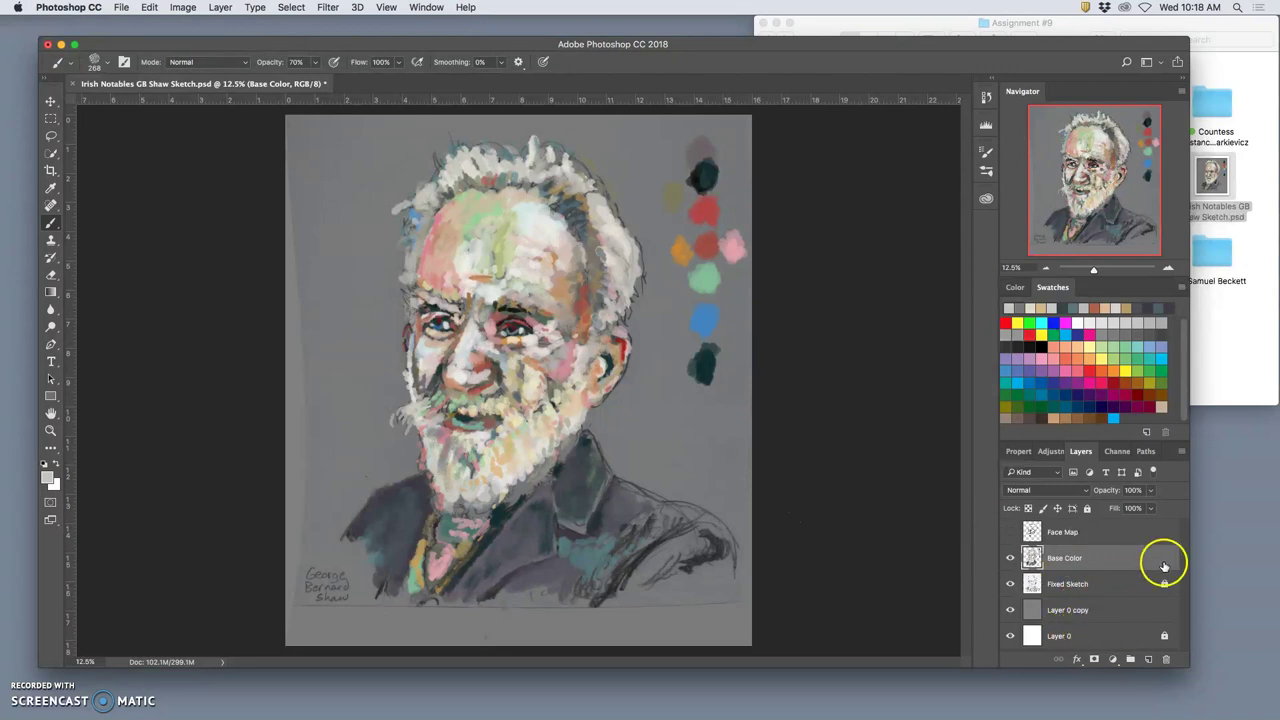
Compare the painting with and without the locked Fixed Sketch layer, leaving the layer visible
left_click(1162, 586)
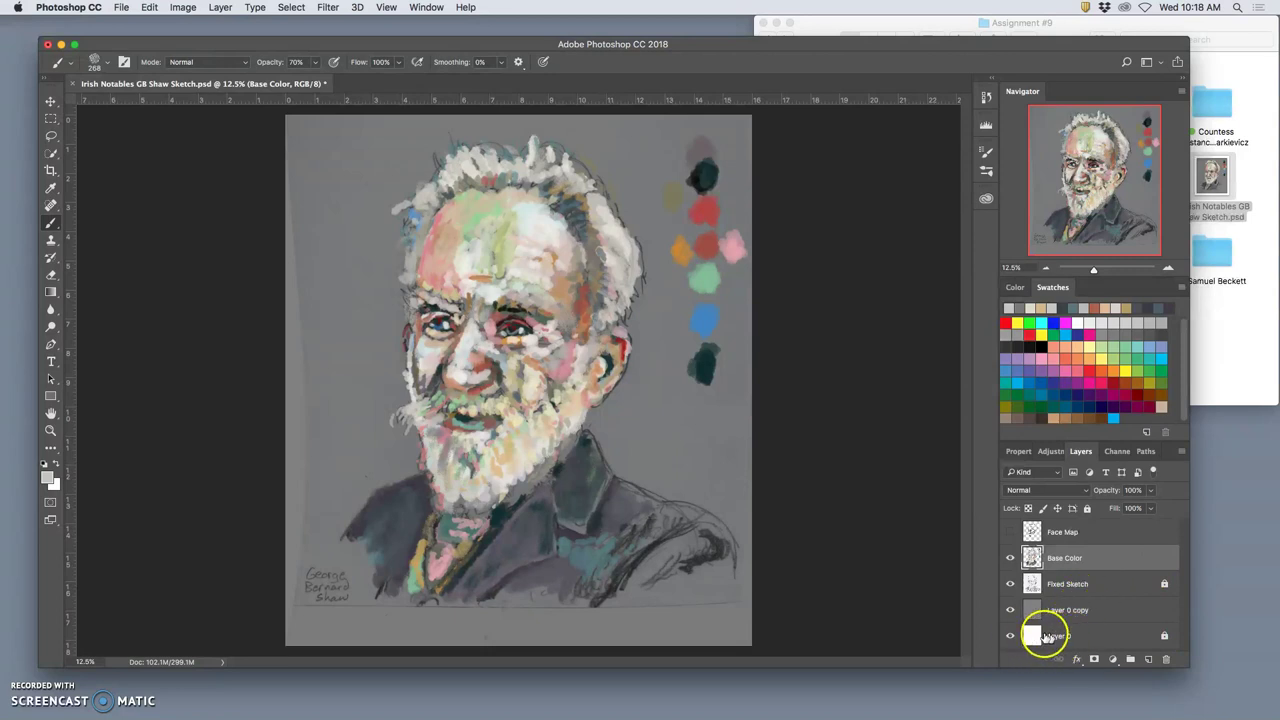
left_click(1010, 584)
left_click(1010, 584)
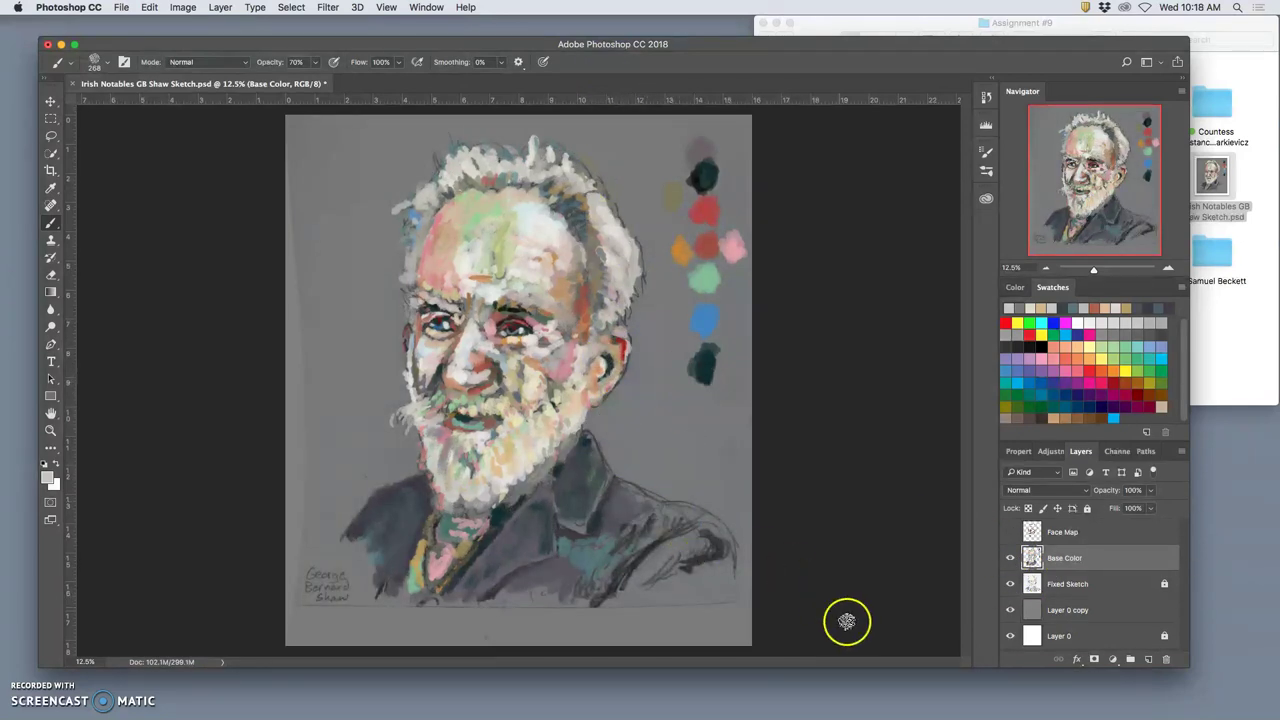
Paint the sketched shoulder and sleeve below the ear with purple-gray and teal tones sampled from the jacket
left_click(530, 541, "alt")
mouse_move(634, 551)
left_mouse_down()
mouse_move(674, 544)
mouse_move(658, 560)
mouse_move(665, 576)
mouse_move(711, 529)
mouse_move(718, 540)
mouse_move(706, 521)
mouse_move(633, 532)
mouse_move(612, 515)
mouse_move(620, 540)
mouse_move(650, 522)
left_mouse_up()
left_click(613, 515, "alt")
left_click(594, 557, "alt")
left_click_drag(600, 555, 606, 574)
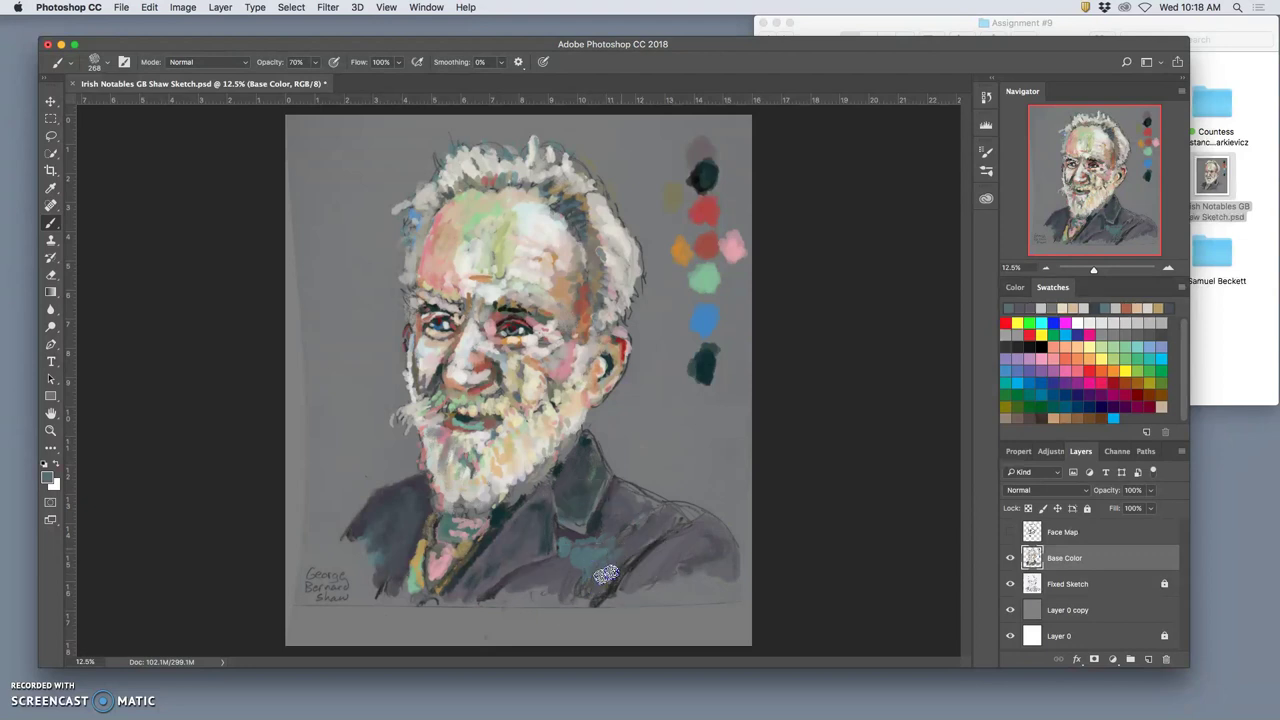
Paint the shoulder and sleeve folds with dark and teal tones sampled from the collar and jacket
mouse_move(611, 520)
left_mouse_down()
mouse_move(580, 534)
mouse_move(615, 504)
left_mouse_up()
left_click(596, 524, "alt")
left_click(634, 500, "alt")
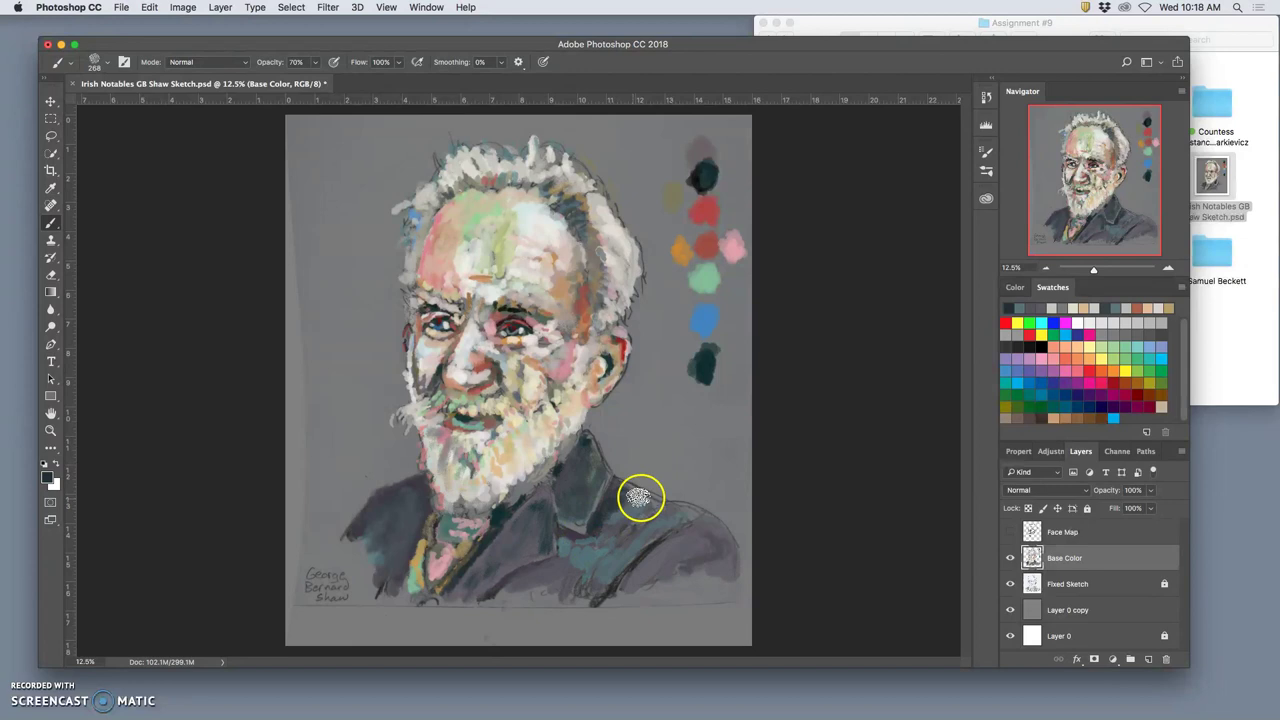
left_click_drag(617, 585, 619, 560)
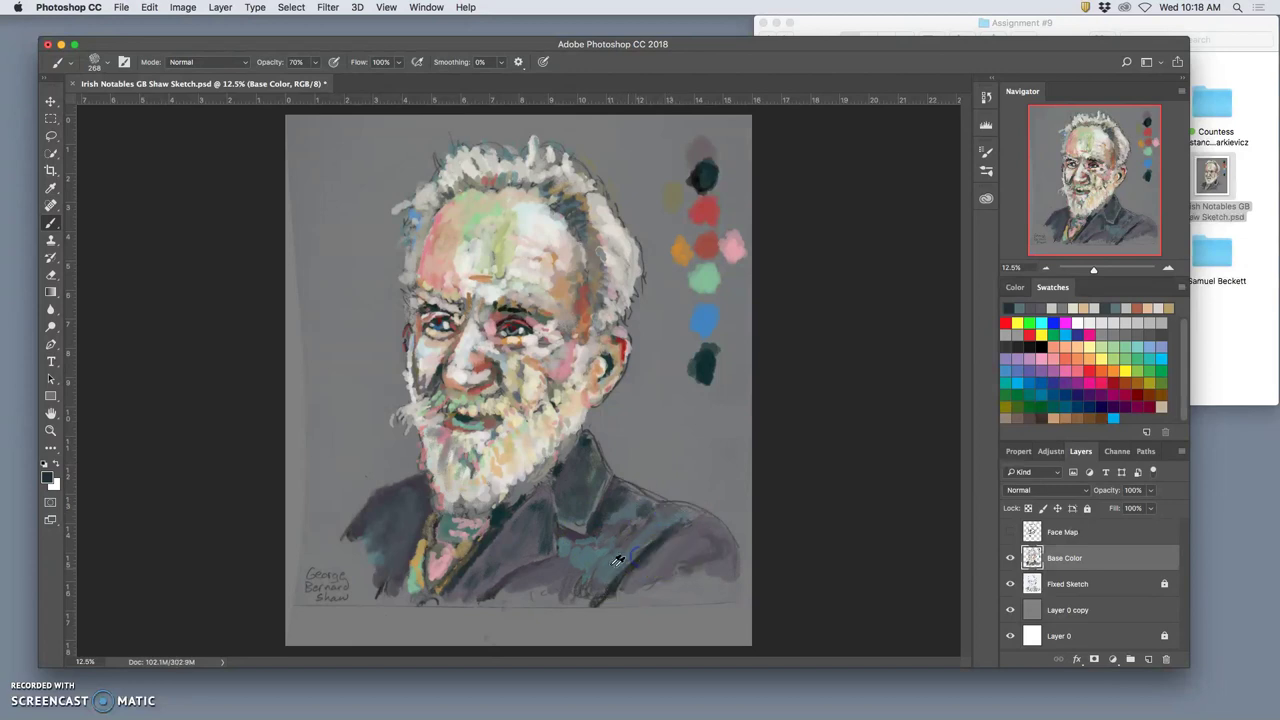
left_click(588, 546, "alt")
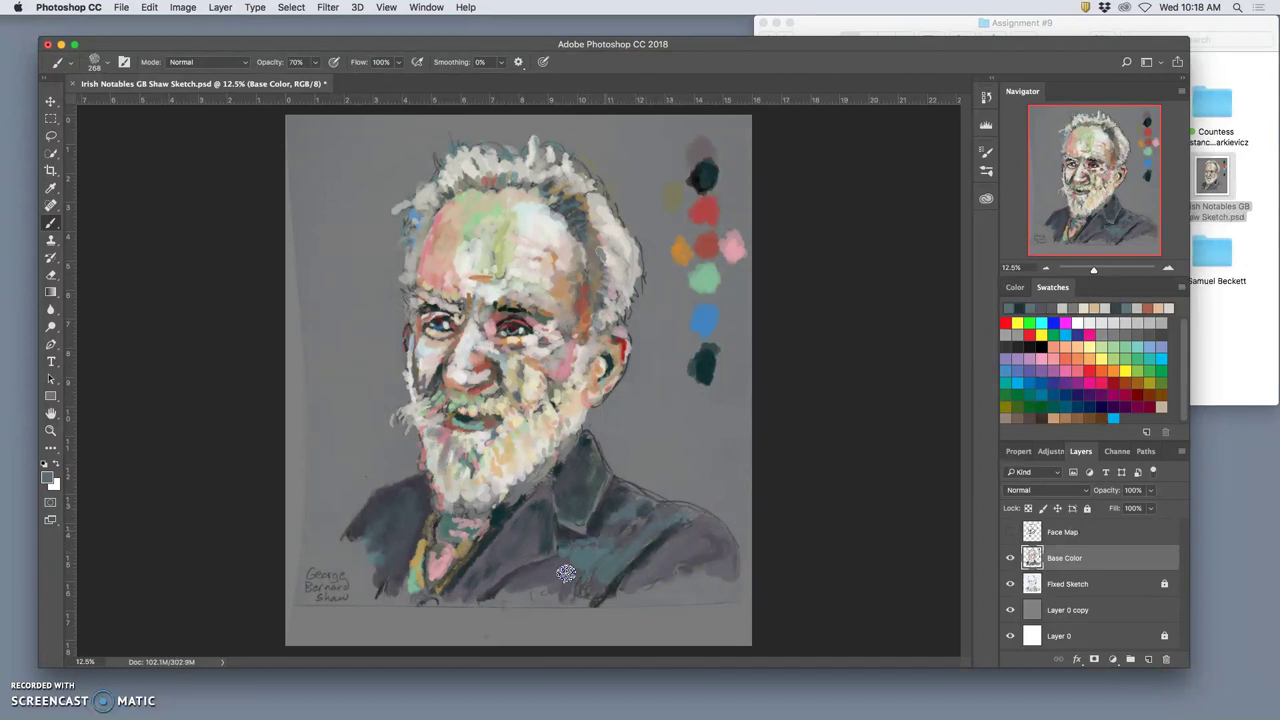
Paint the lower jacket beneath the lapel with purple-gray and dark tones sampled from the lapels and both shoulders
left_click(491, 534, "alt")
left_click(397, 486, "alt")
left_click(629, 486, "alt")
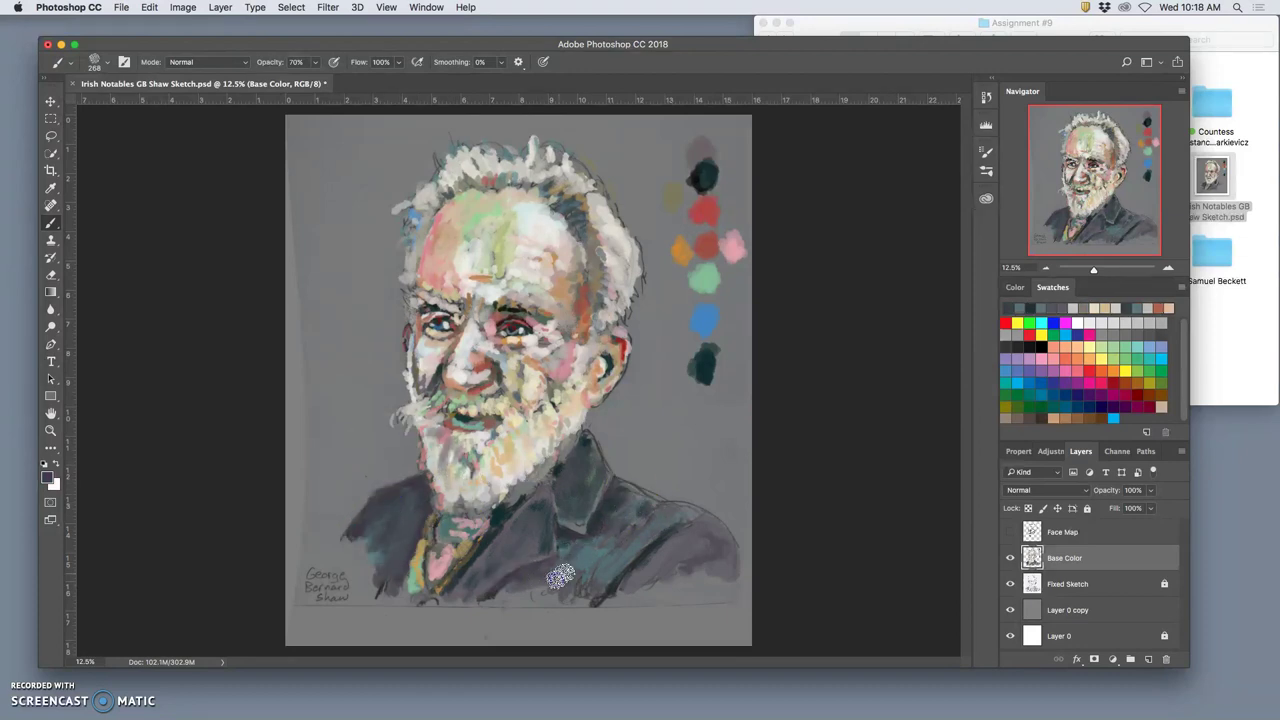
left_click(640, 549, "alt")
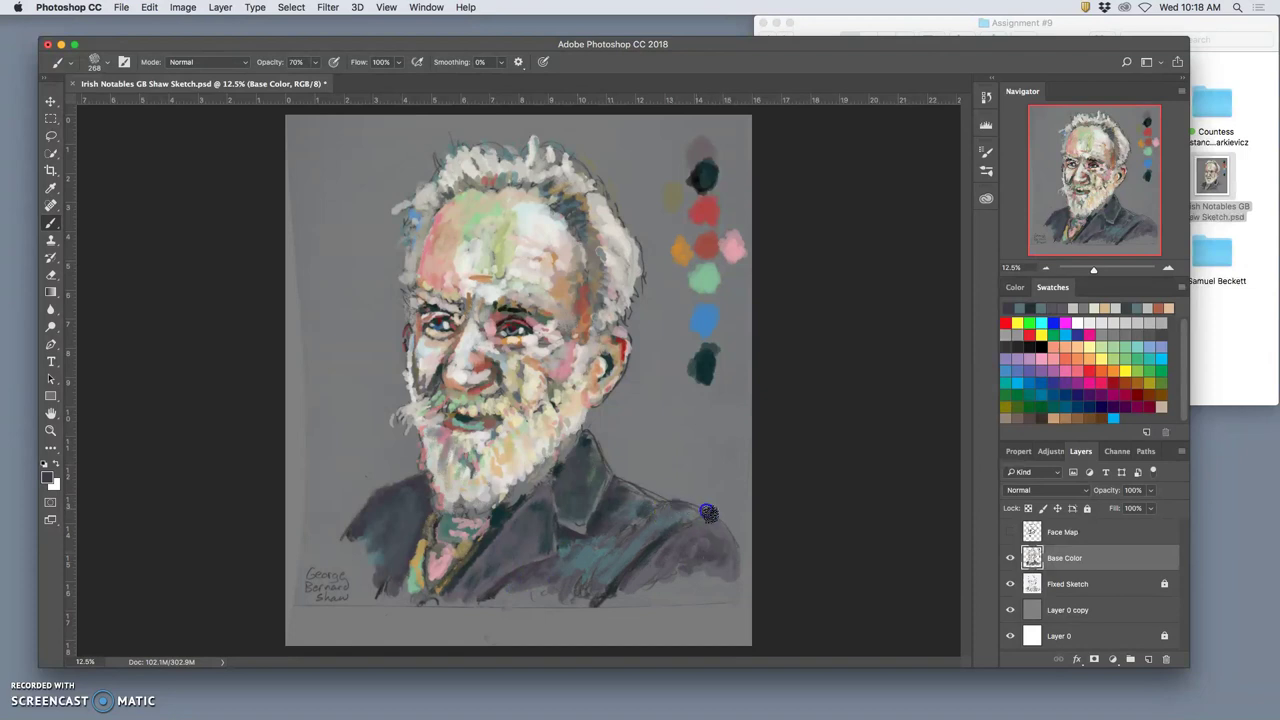
Add red accents sampled from the ear to the outer shoulder, and deepen the sleeve fold with the ear's dark tone
left_click(622, 345, "alt")
left_click_drag(706, 512, 713, 544)
left_click(703, 546, "alt")
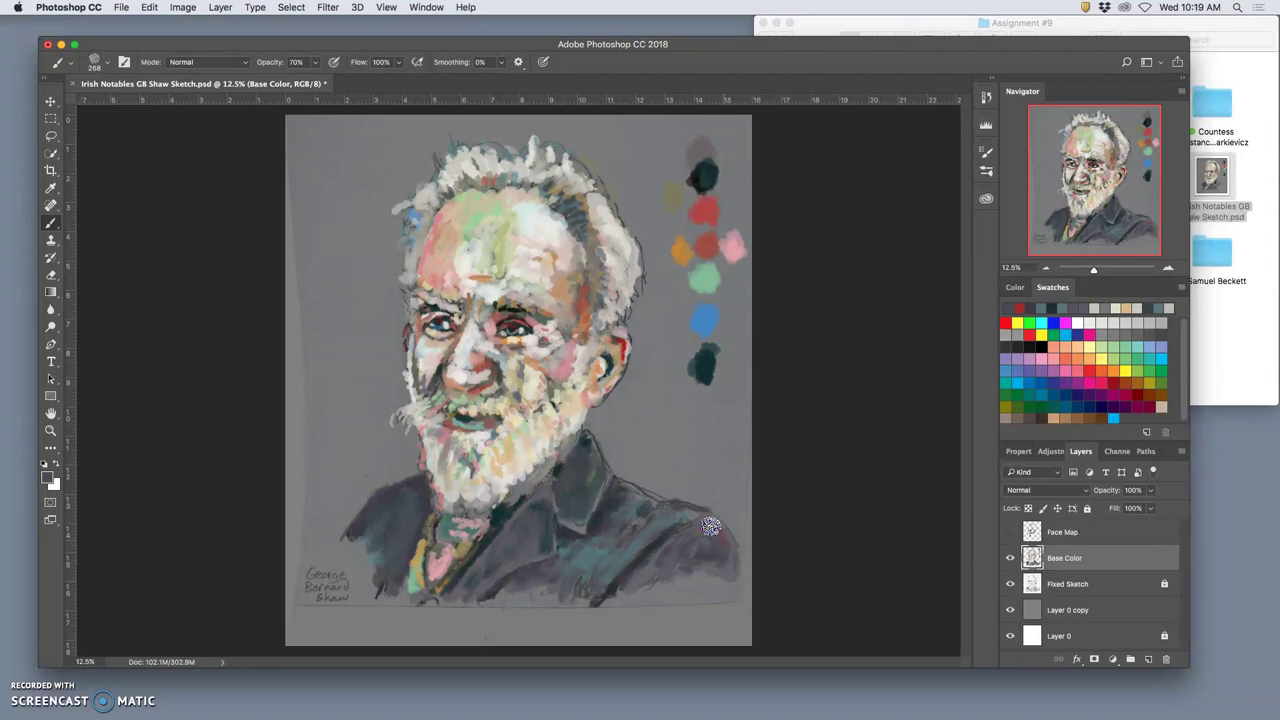
left_click(706, 540, "alt")
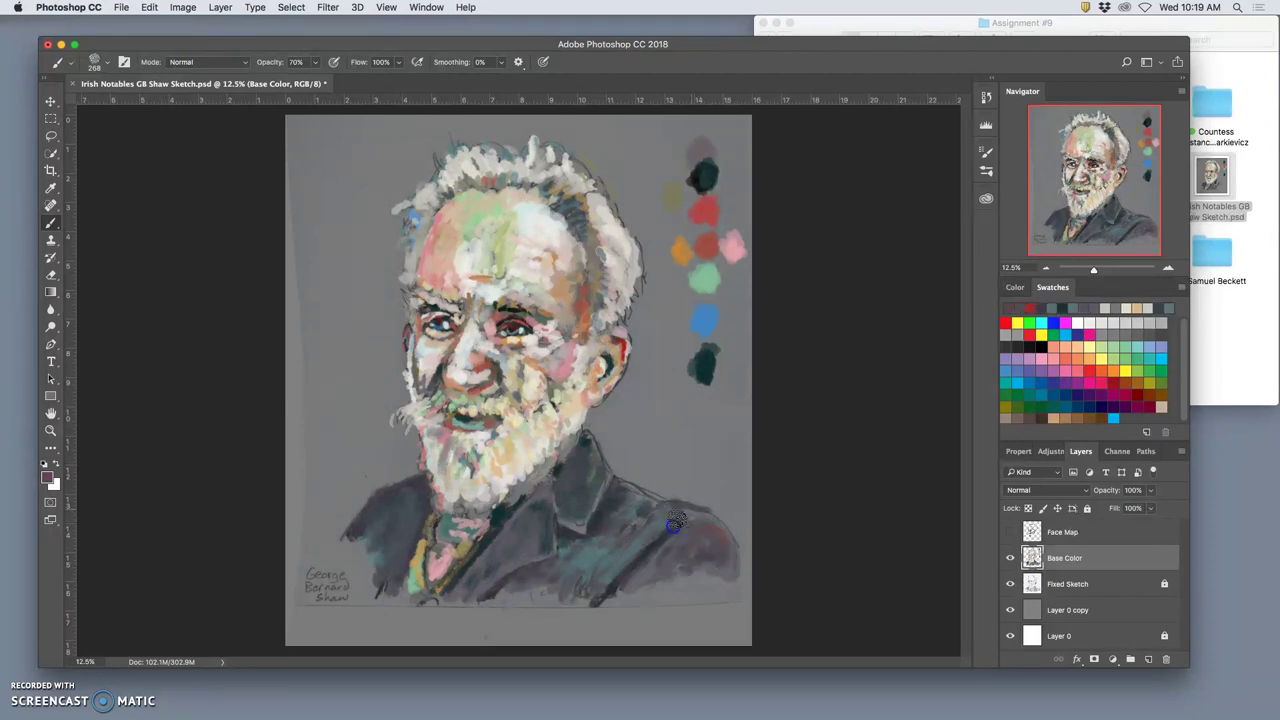
left_click(611, 369, "alt")
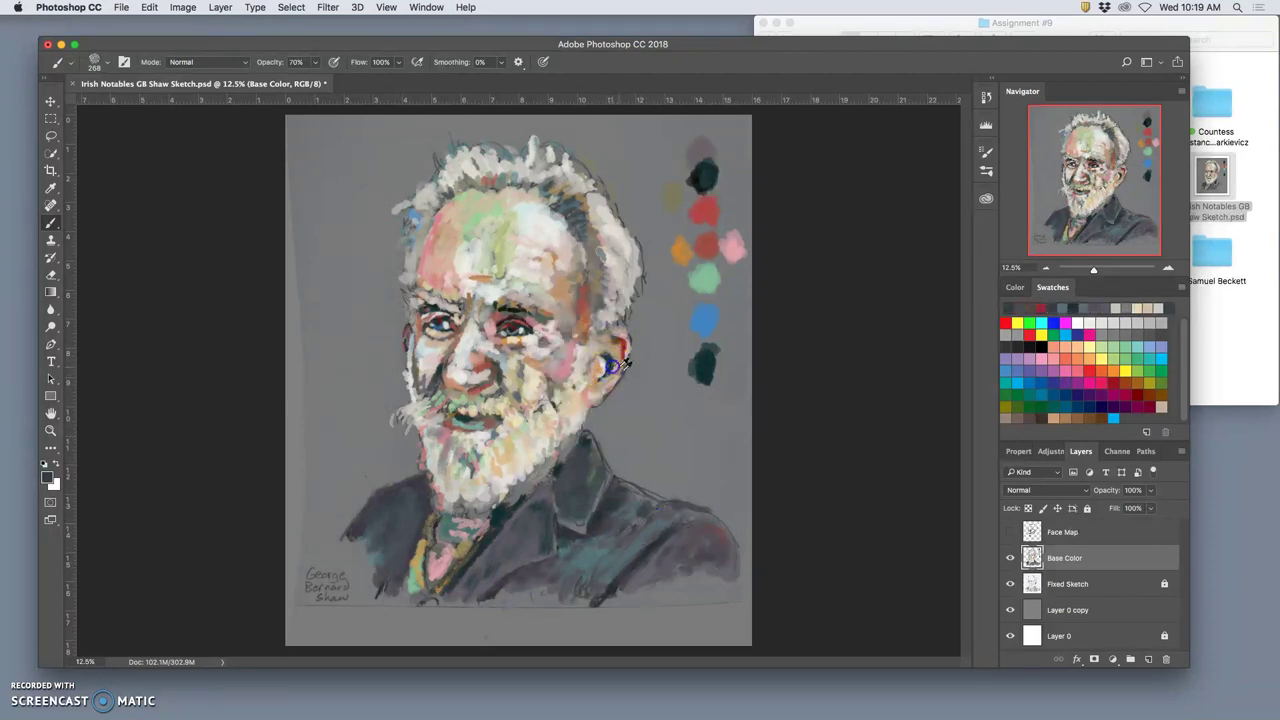
mouse_move(649, 534)
left_mouse_down()
mouse_move(612, 488)
mouse_move(623, 550)
left_mouse_up()
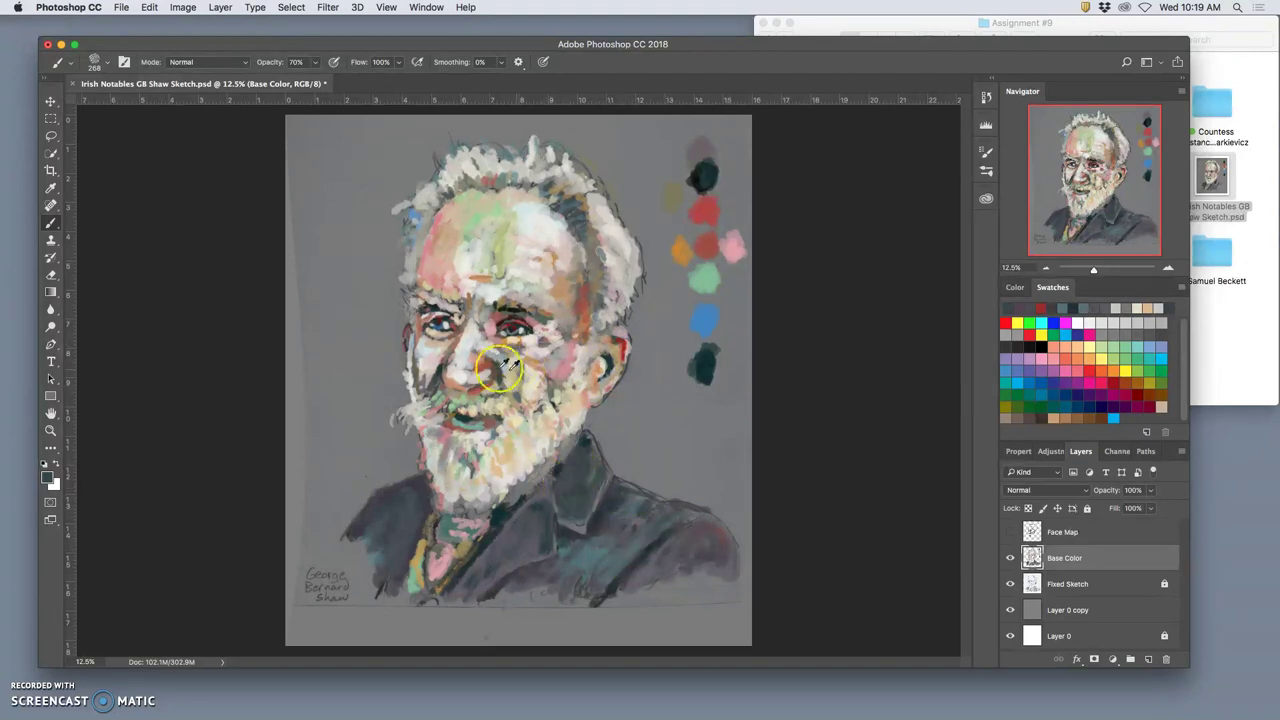
Dab green sampled from the forehead and olive tones onto the lapel and lower jacket, blending them with dark strokes
left_click(498, 252, "alt")
mouse_move(558, 490)
left_mouse_down()
mouse_move(554, 505)
mouse_move(582, 534)
mouse_move(575, 557)
left_mouse_up()
mouse_move(525, 590)
left_mouse_down()
mouse_move(563, 546)
mouse_move(609, 526)
mouse_move(580, 569)
mouse_move(552, 575)
left_mouse_up()
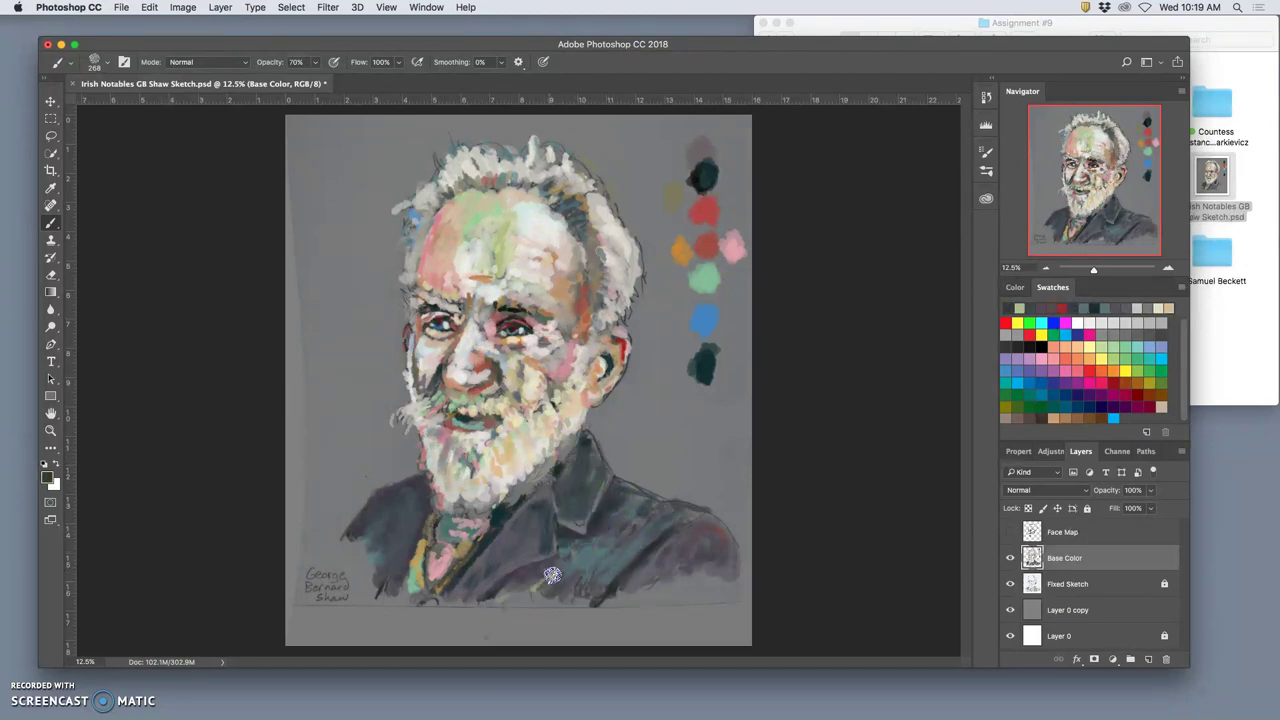
left_click(511, 585)
left_click(554, 583)
Keep the Kyle's Ultimate Pastel Palooza brush and paint the lapel and collar below the beard with sampled dark tones
left_click(105, 67)
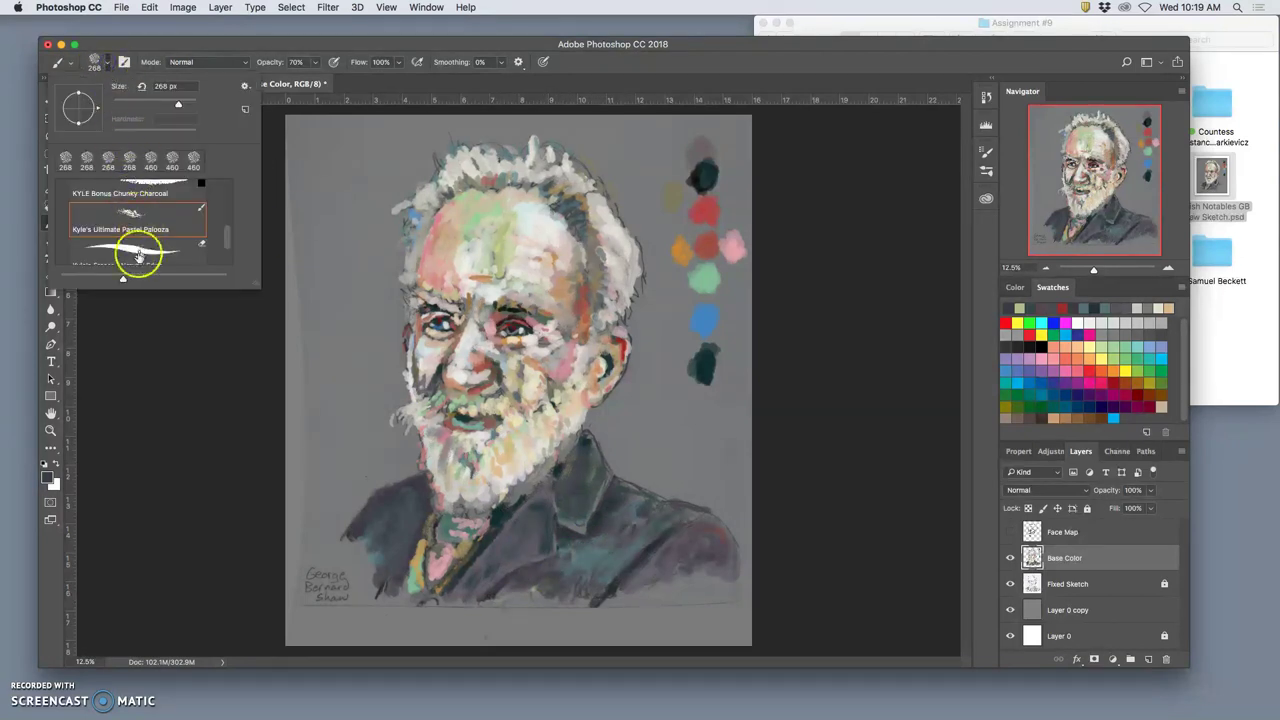
mouse_move(226, 236)
left_mouse_down()
mouse_move(227, 183)
mouse_move(226, 236)
left_mouse_up()
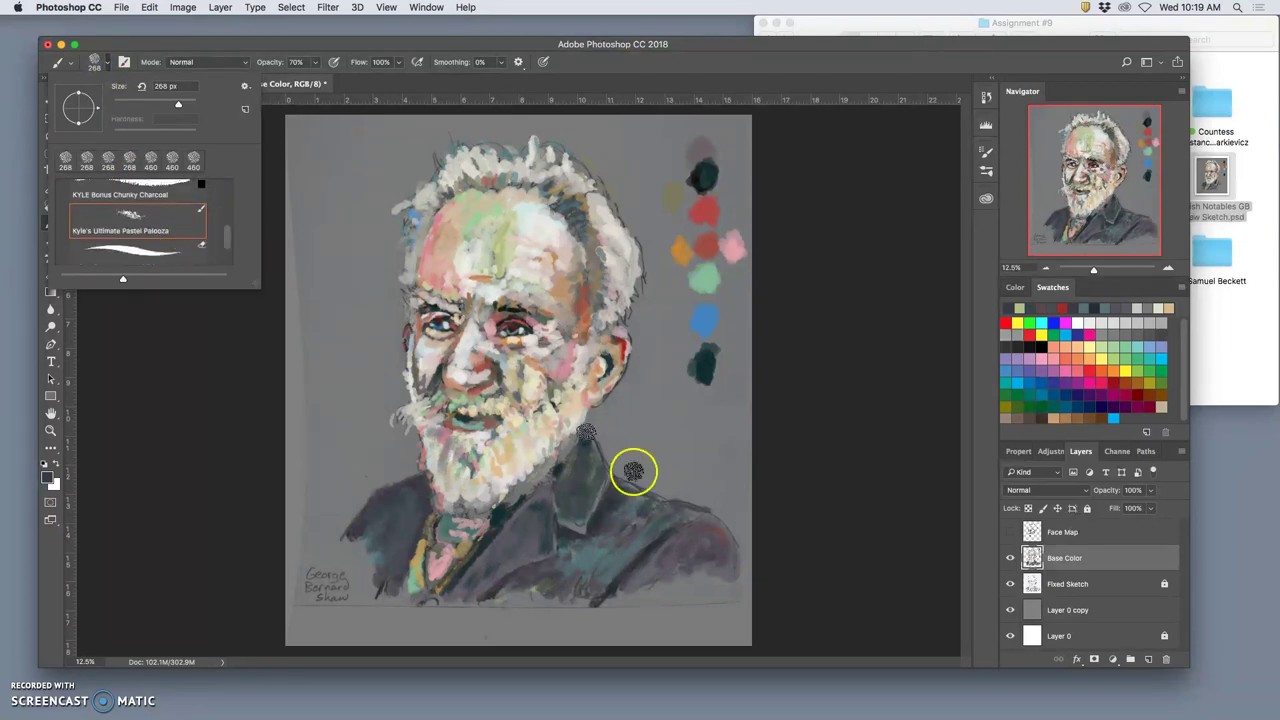
left_click(530, 535)
left_click_drag(566, 515, 571, 523)
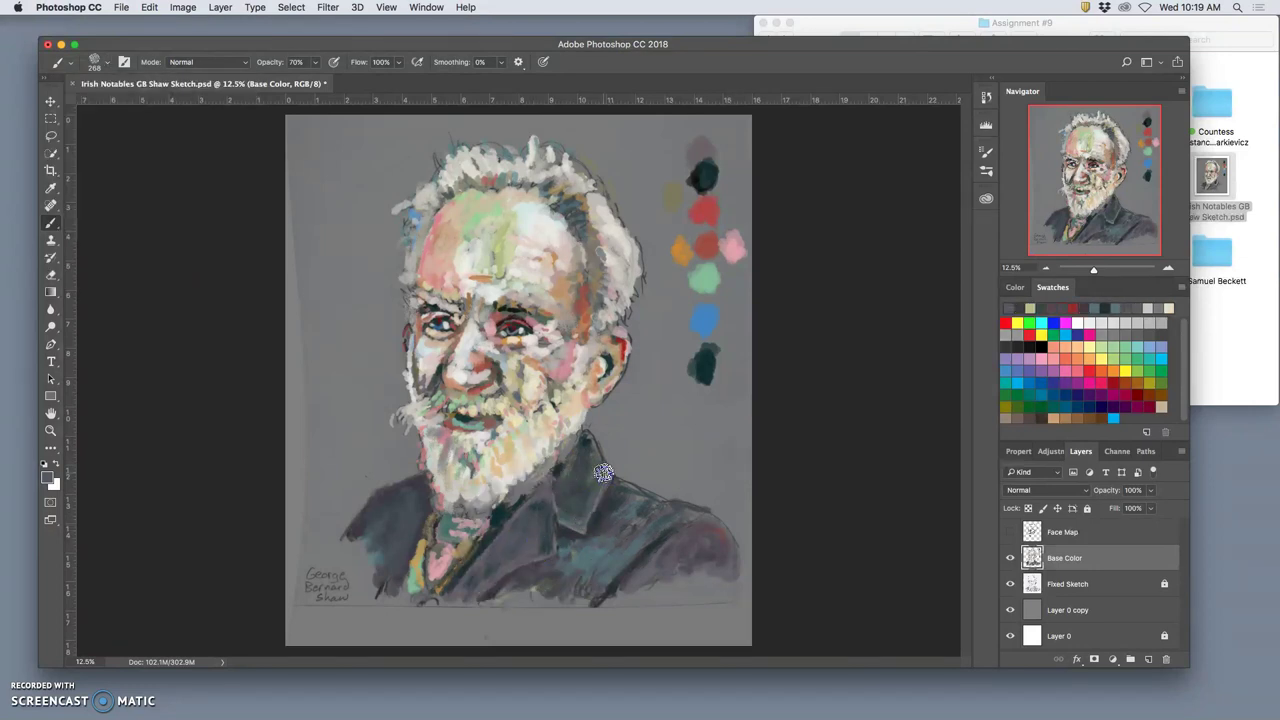
left_click(550, 497)
left_click(570, 487, "alt")
left_click(553, 508)
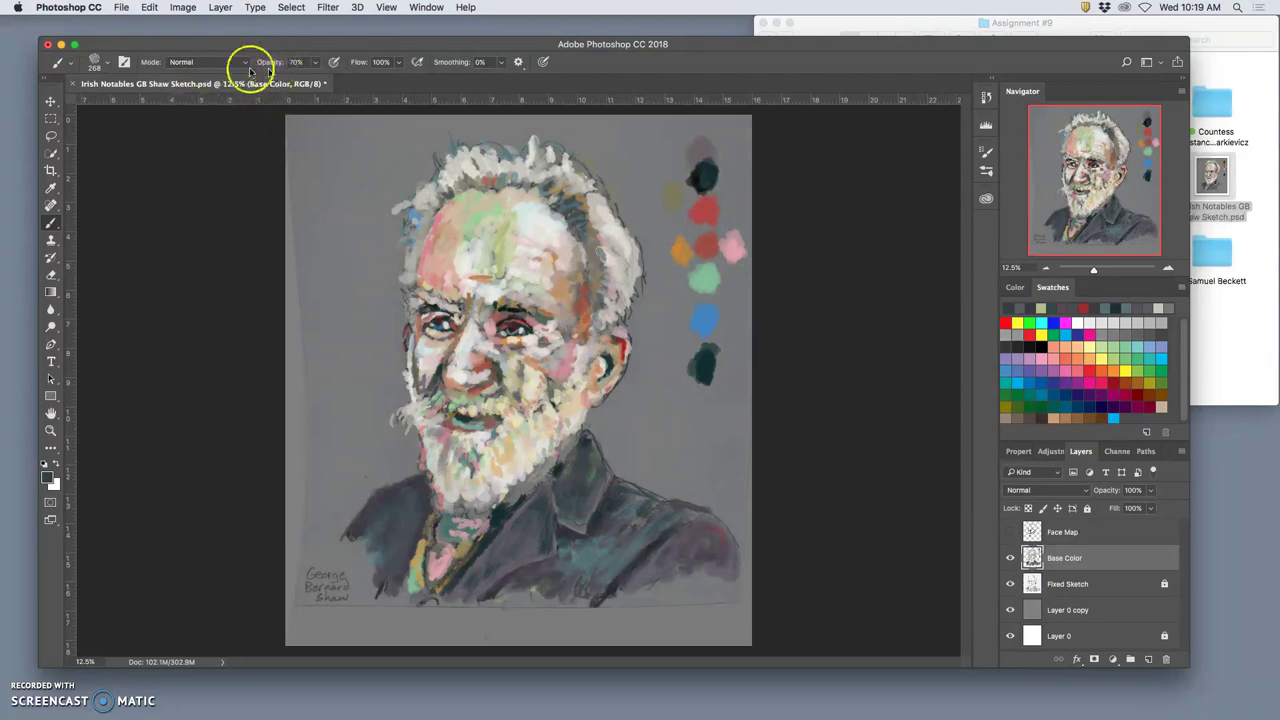
Set the pastel brush size to 124 px
left_click(105, 60)
left_click_drag(177, 100, 199, 107)
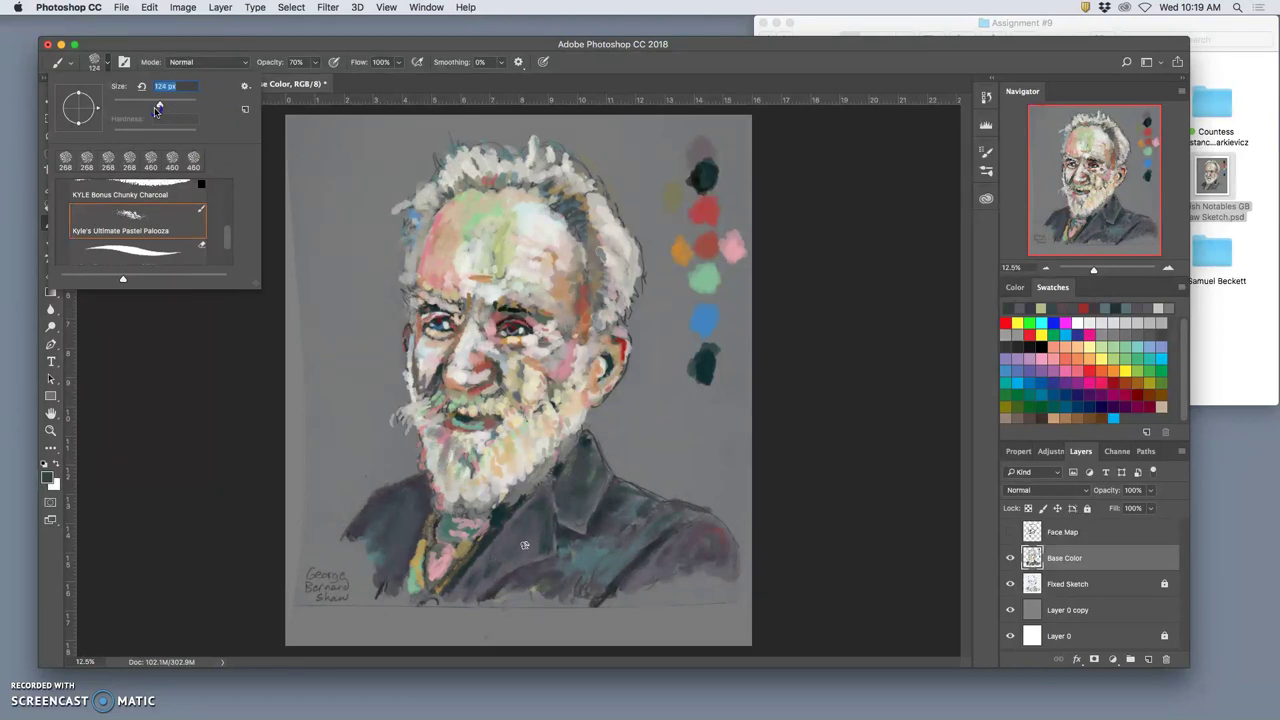
key("Return")
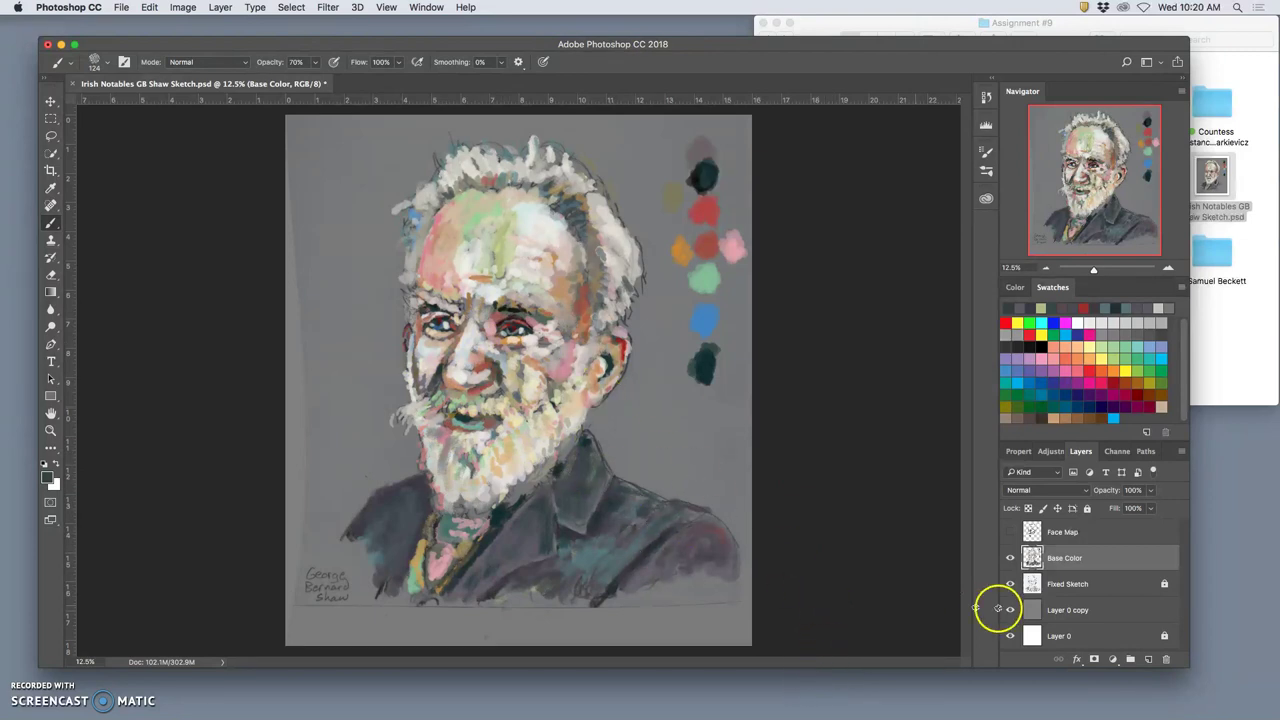
Compare the portrait with and without the Base Color layer several times, leaving the layer visible
left_click(1010, 560)
left_click(1010, 560)
left_click(1010, 560)
left_click(1010, 560)
left_click(1010, 561)
left_click(1010, 561)
Switch to Finder, open the GB Shaw folder, and bring up the application choices for opening 1200px-George_Bernard_Shaw_1936.jpg
mouse_move(805, 714)
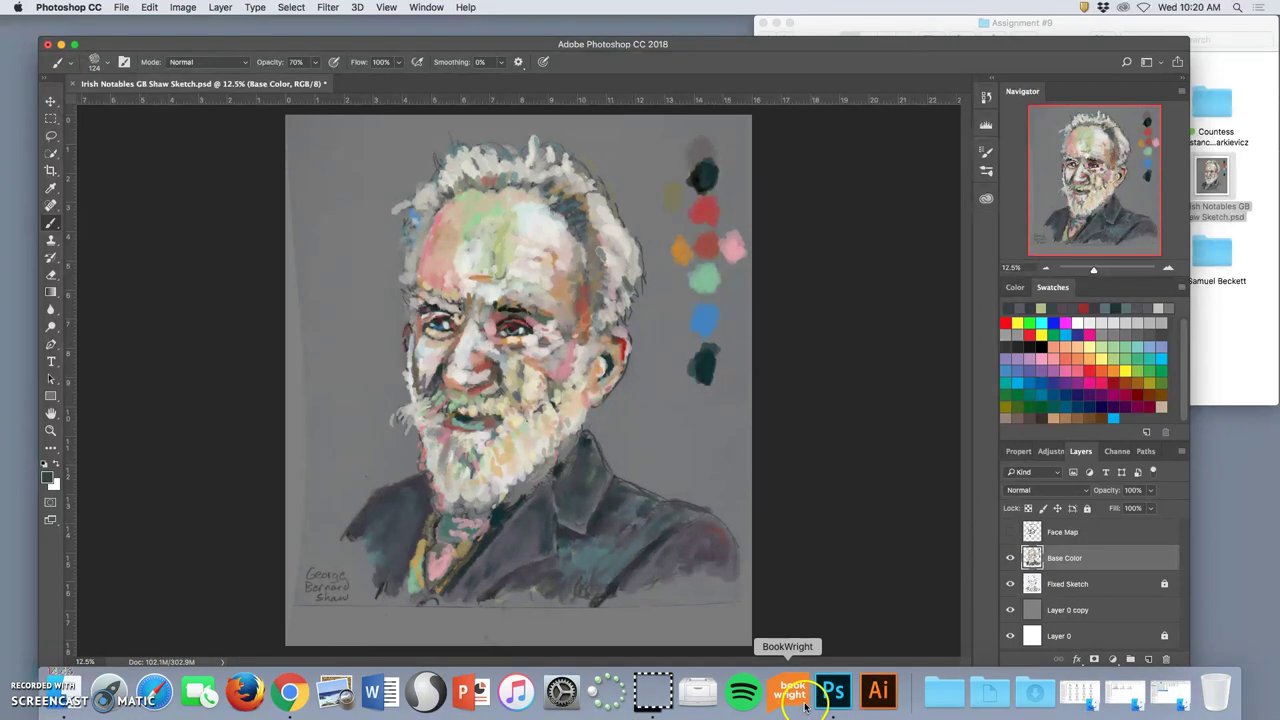
left_click(1234, 371)
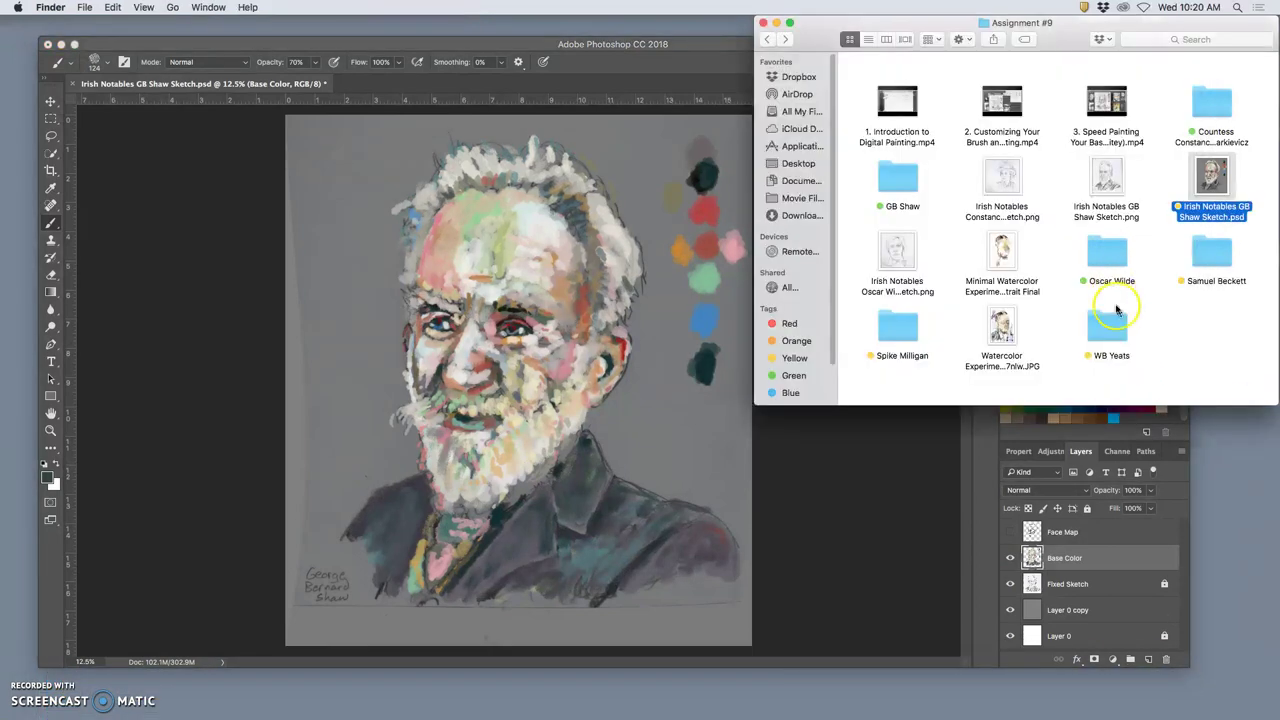
double_click(900, 185)
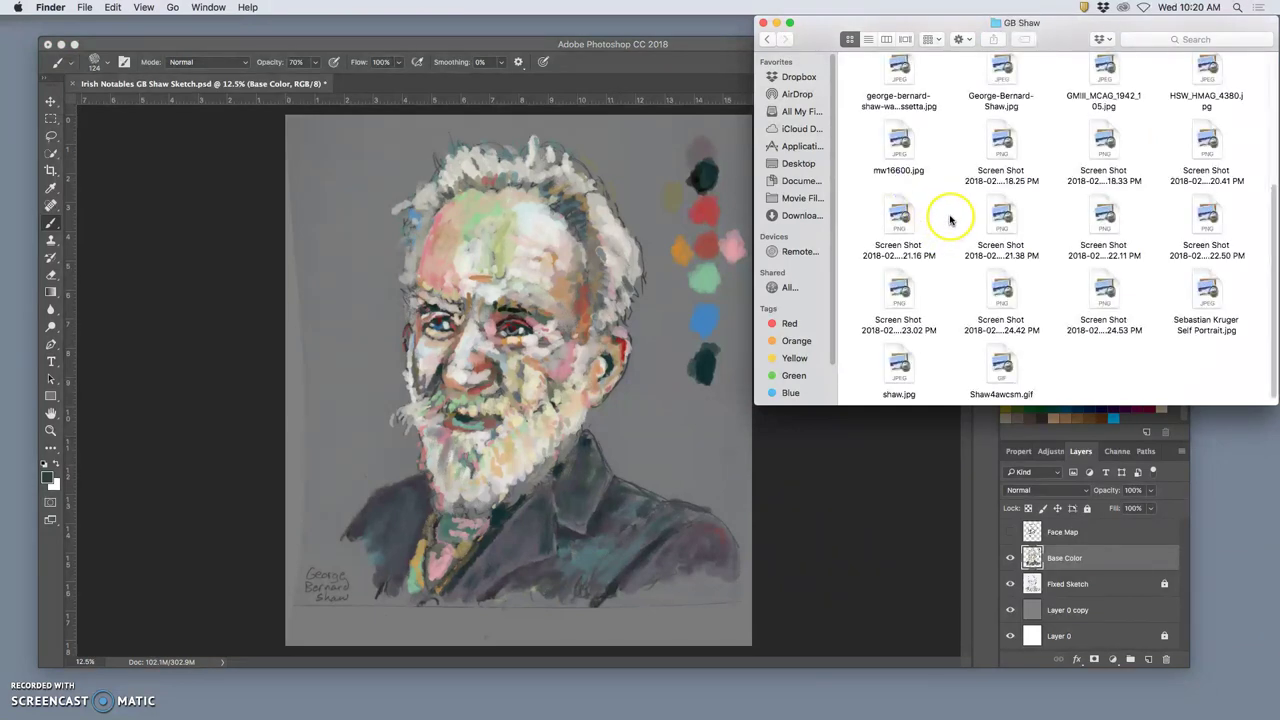
scroll(952, 217, "up", 5)
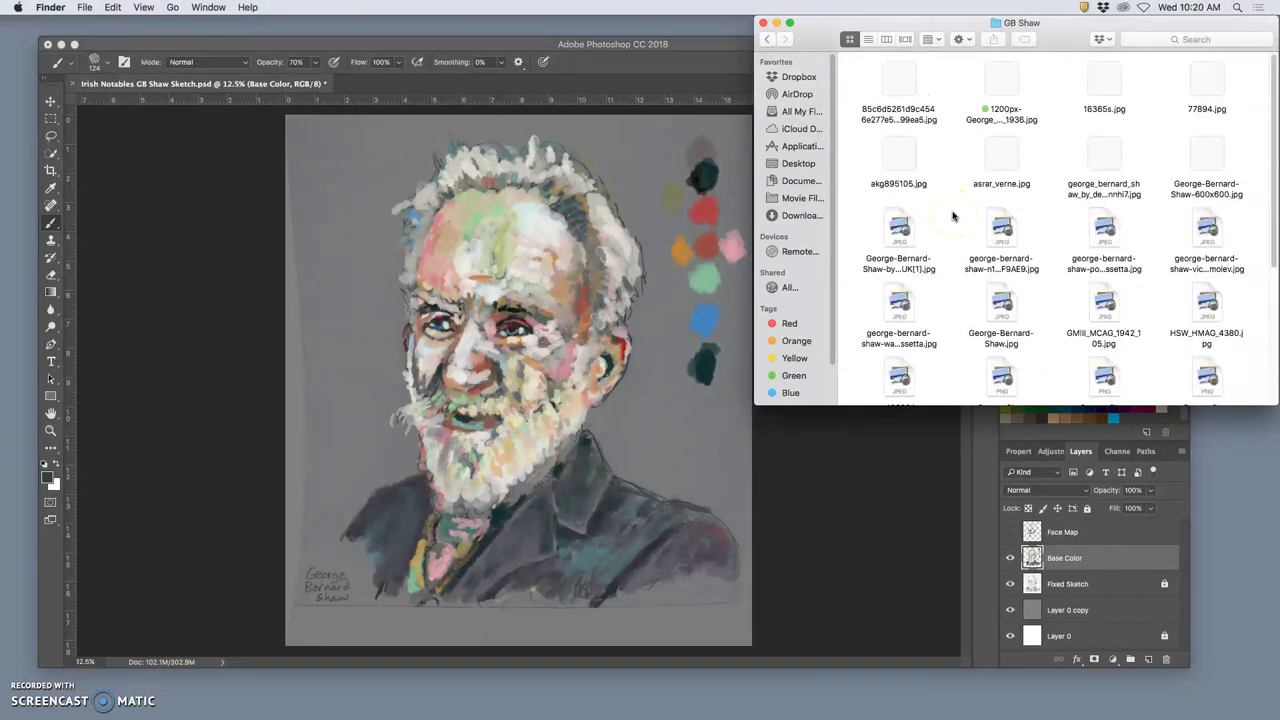
right_click(1000, 79)
mouse_move(1020, 98)
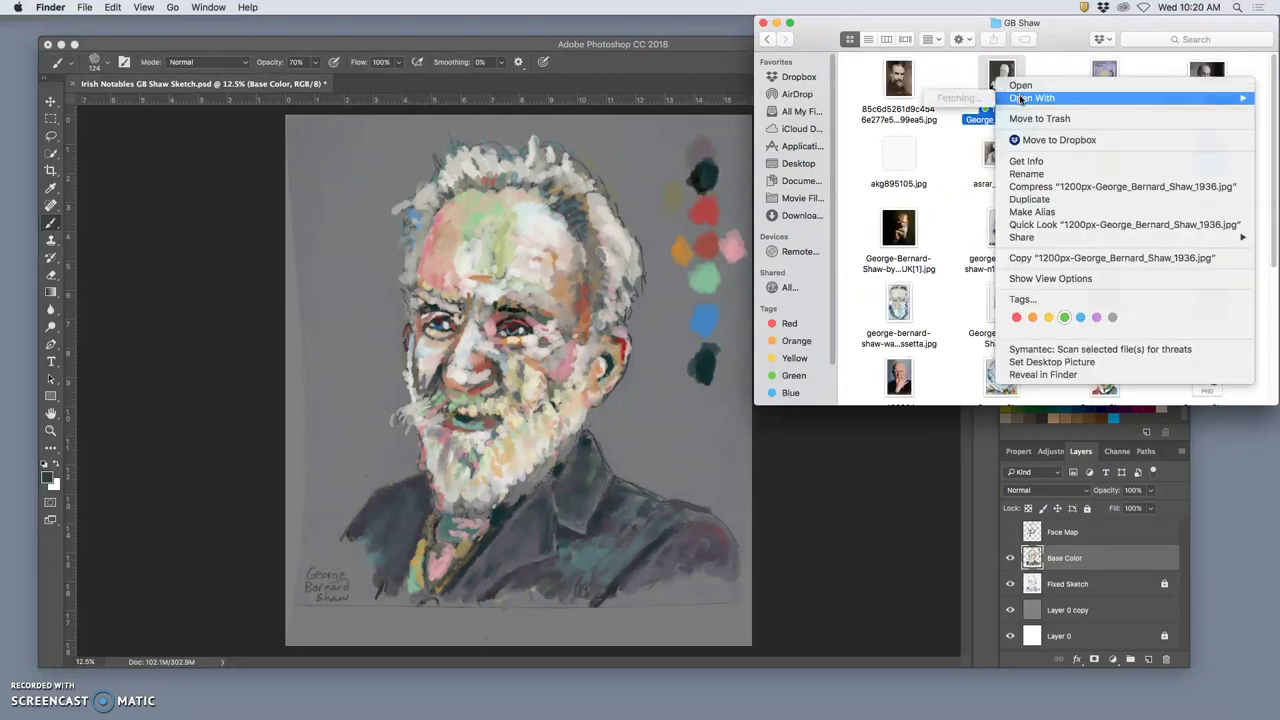